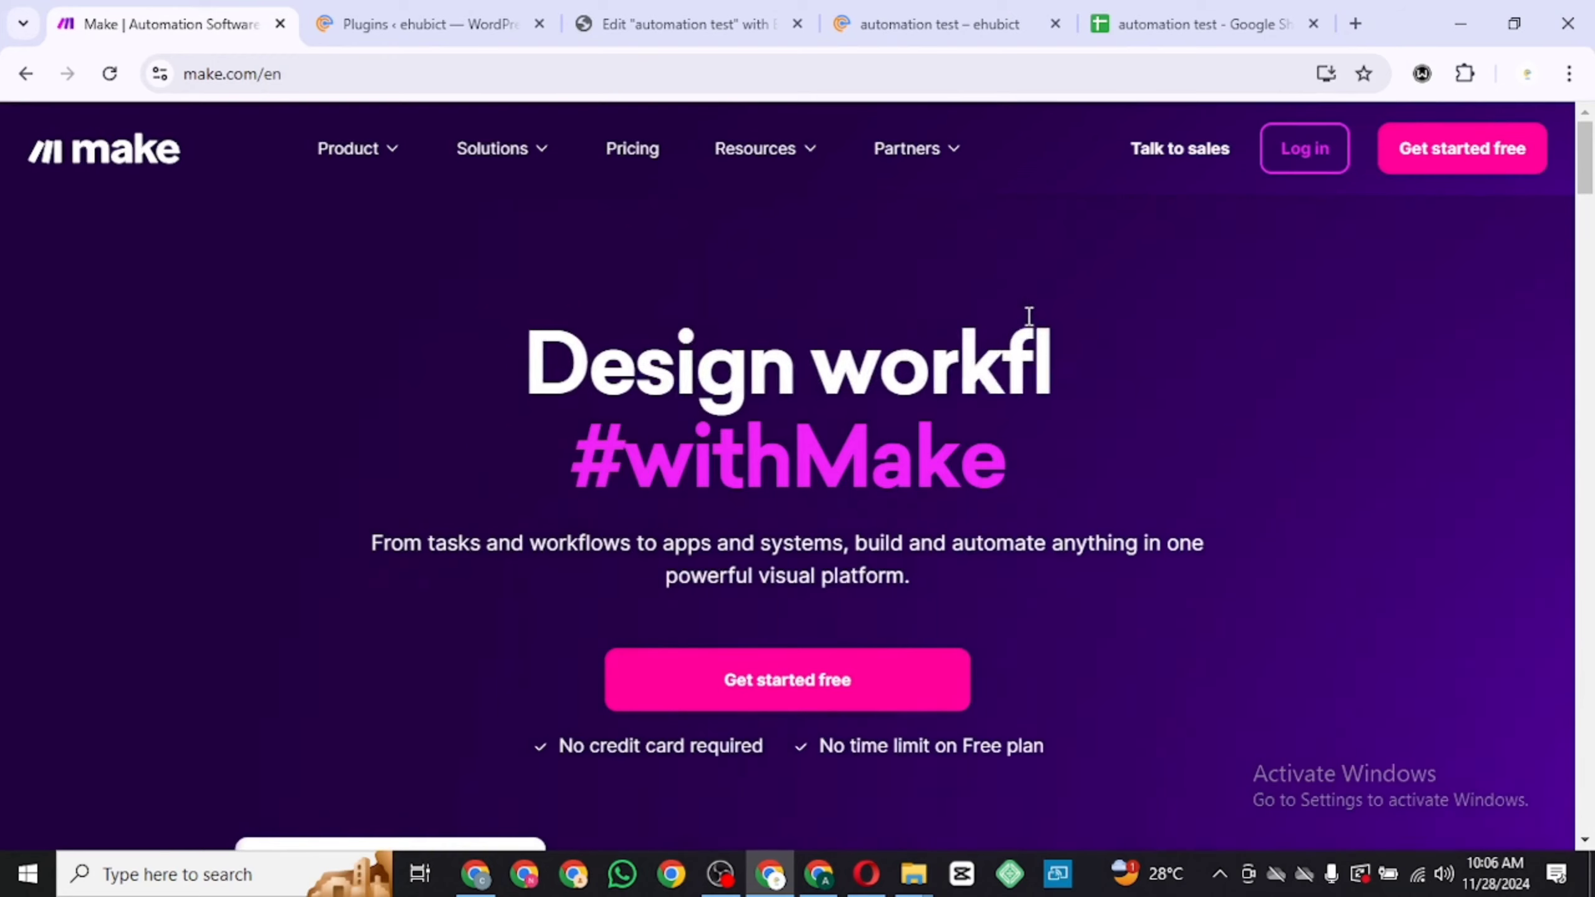
Start signing up for a free Make account using Google
left_click(1425, 171)
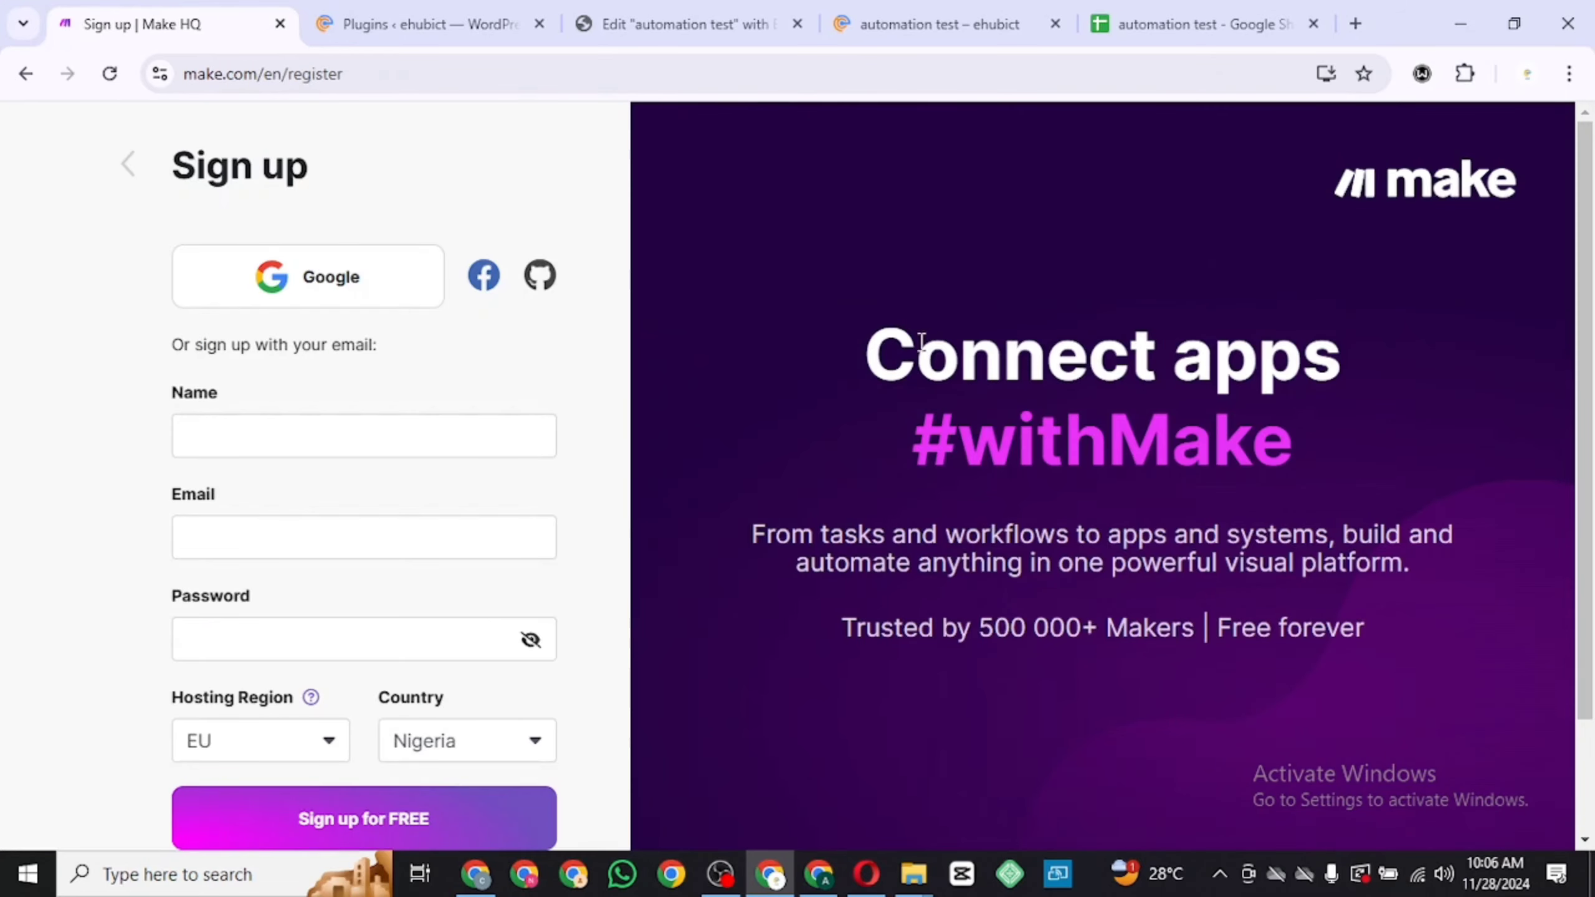
scroll(428, 484, "down", 1)
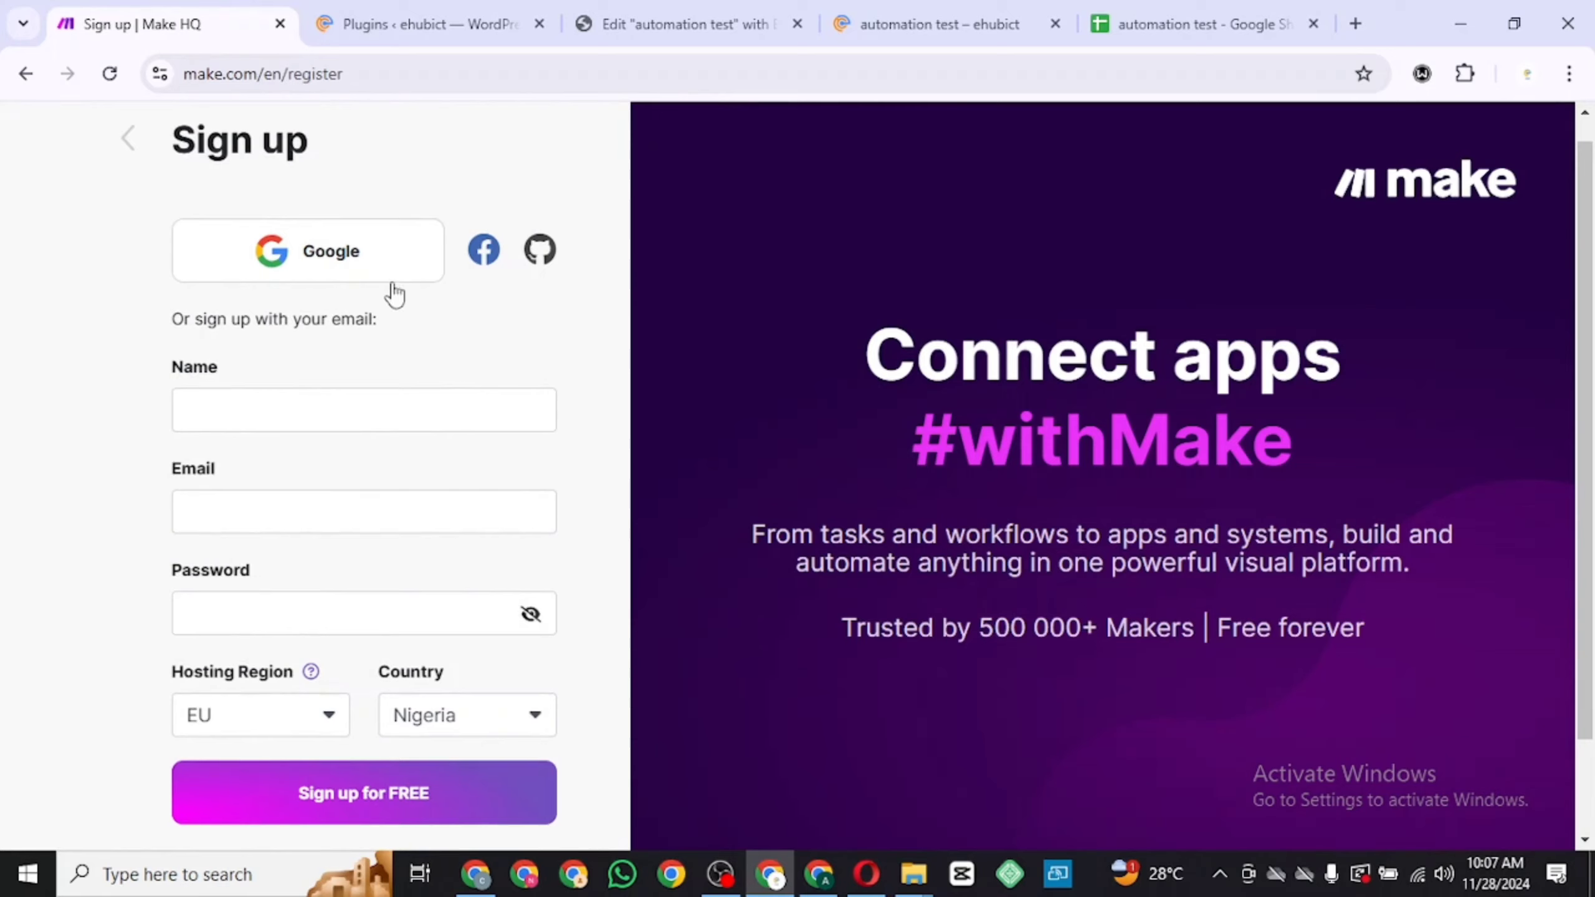
left_click(388, 264)
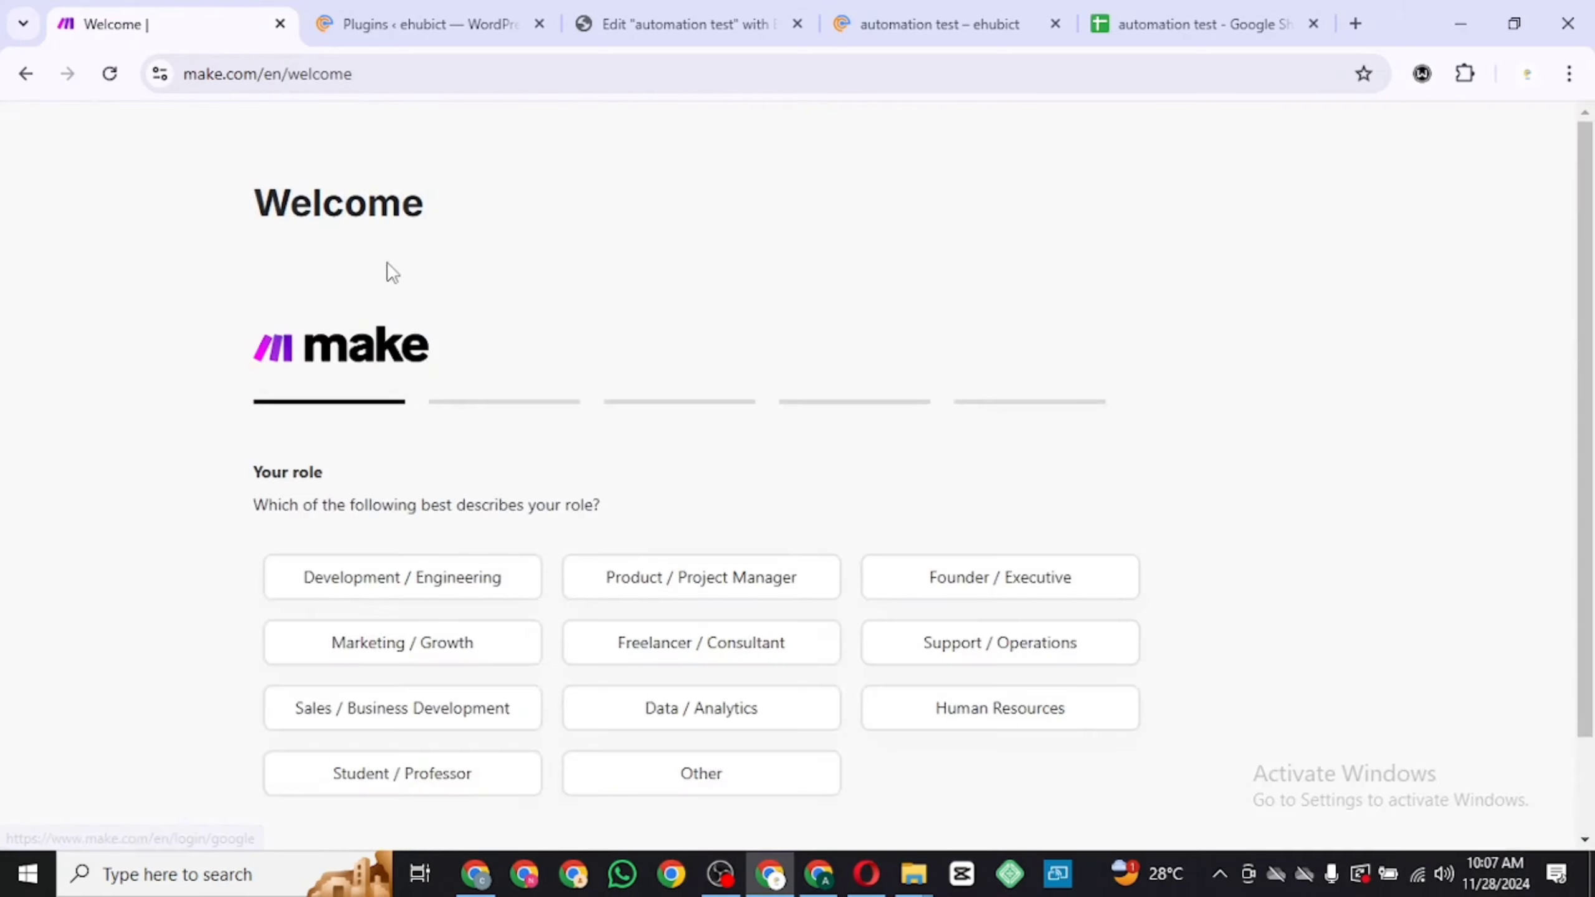
Answer the onboarding questions: Development / Engineering role, Spreadsheets & Data Sync goal, prior automation platform experience, and YouTube discovery
scroll(691, 395, "down", 2)
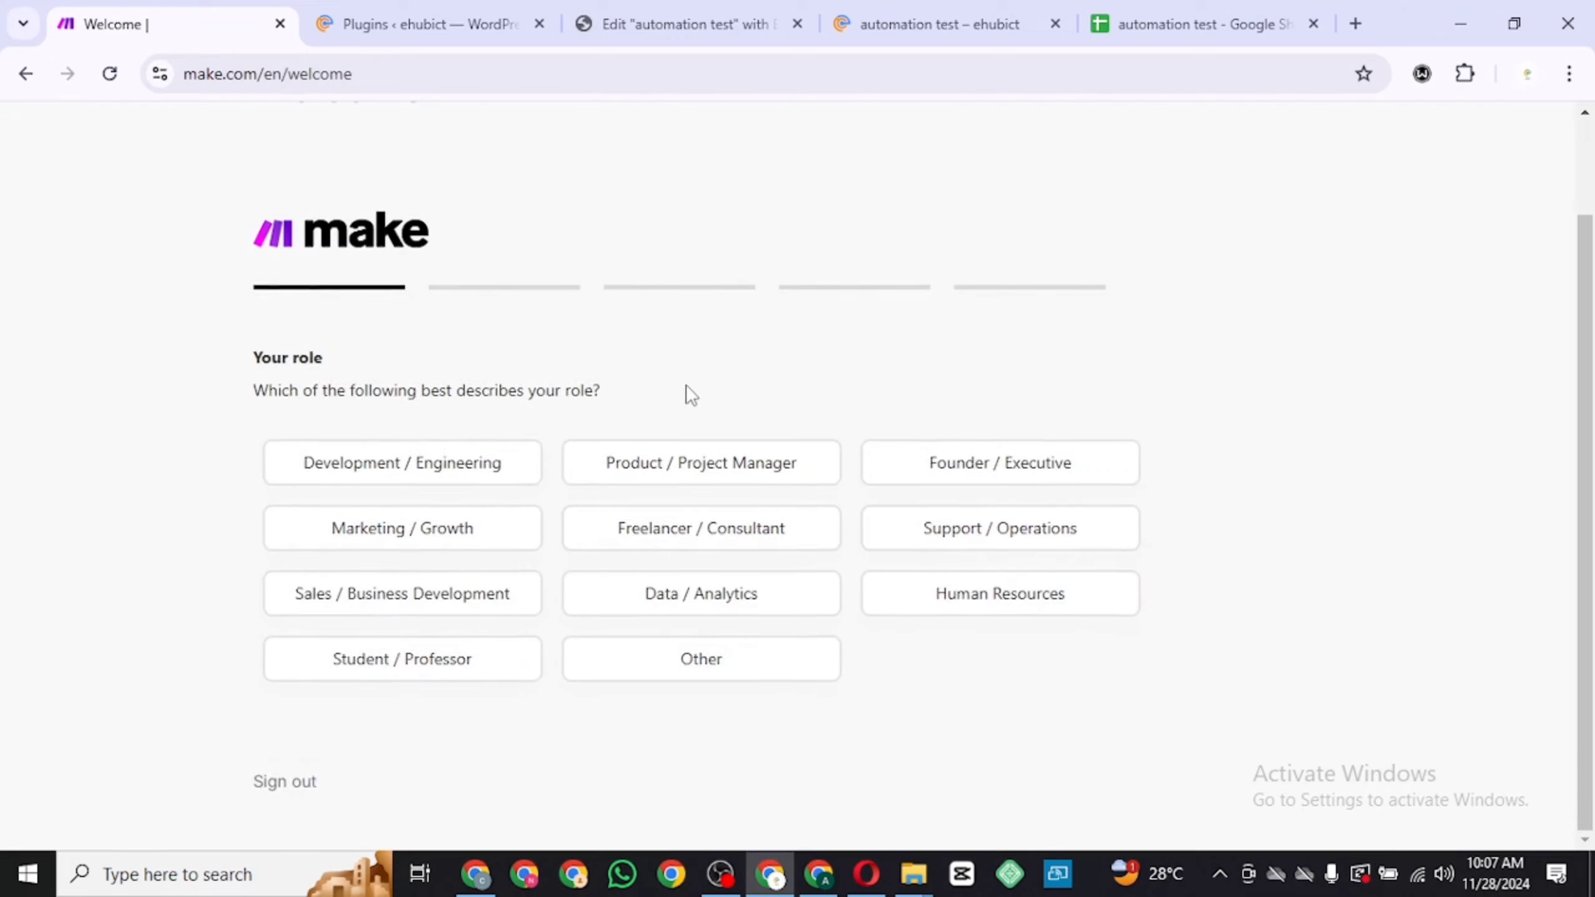
left_click(475, 466)
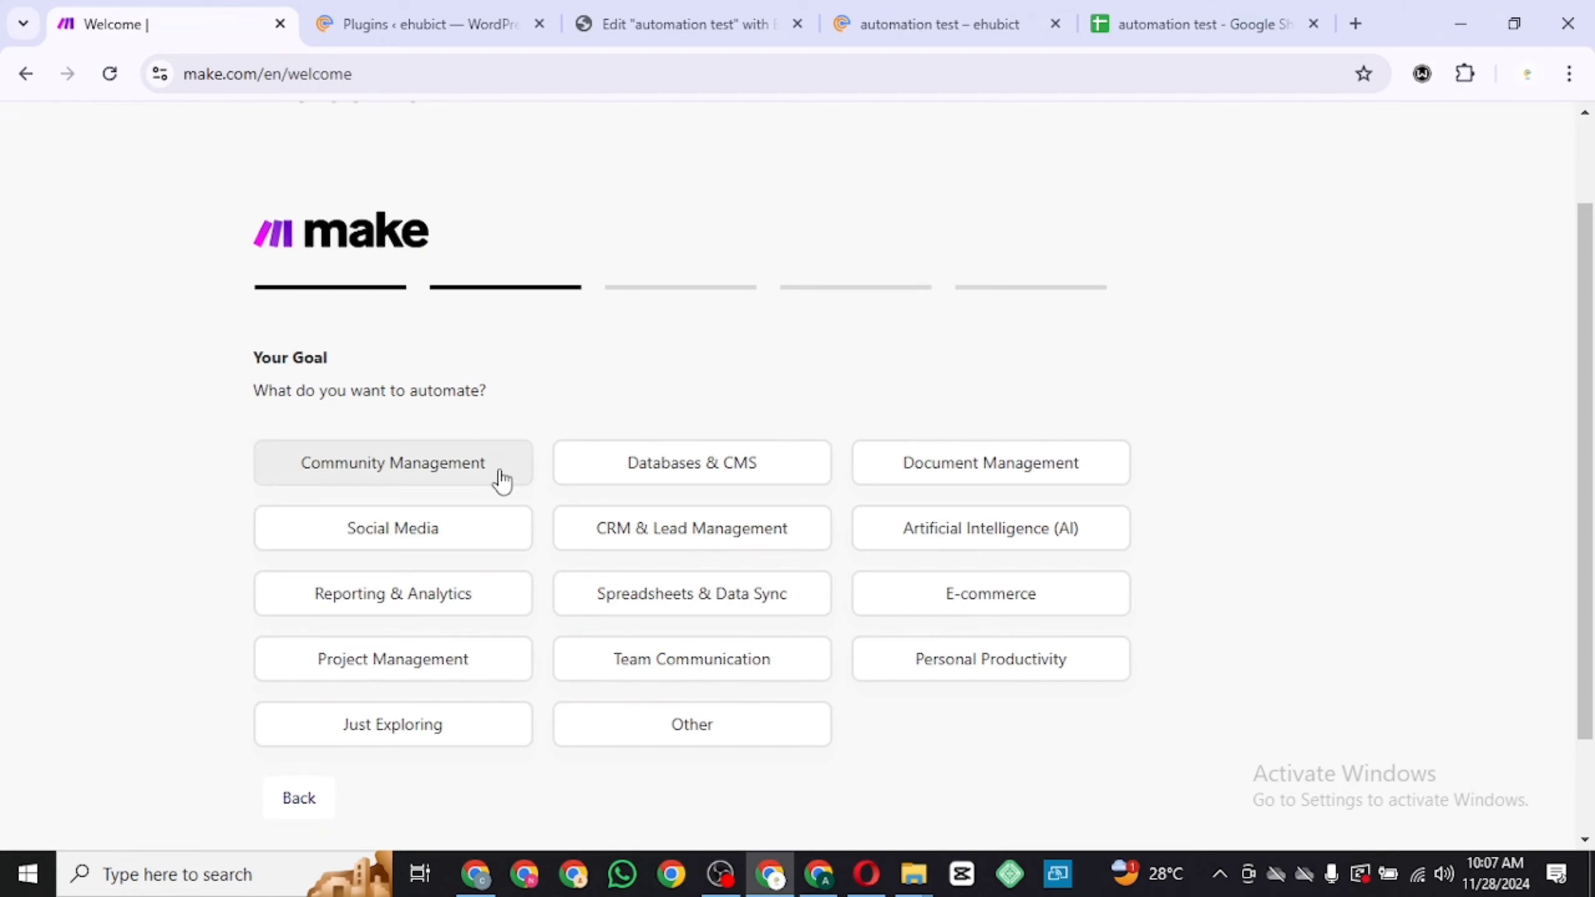
scroll(502, 477, "down", 1)
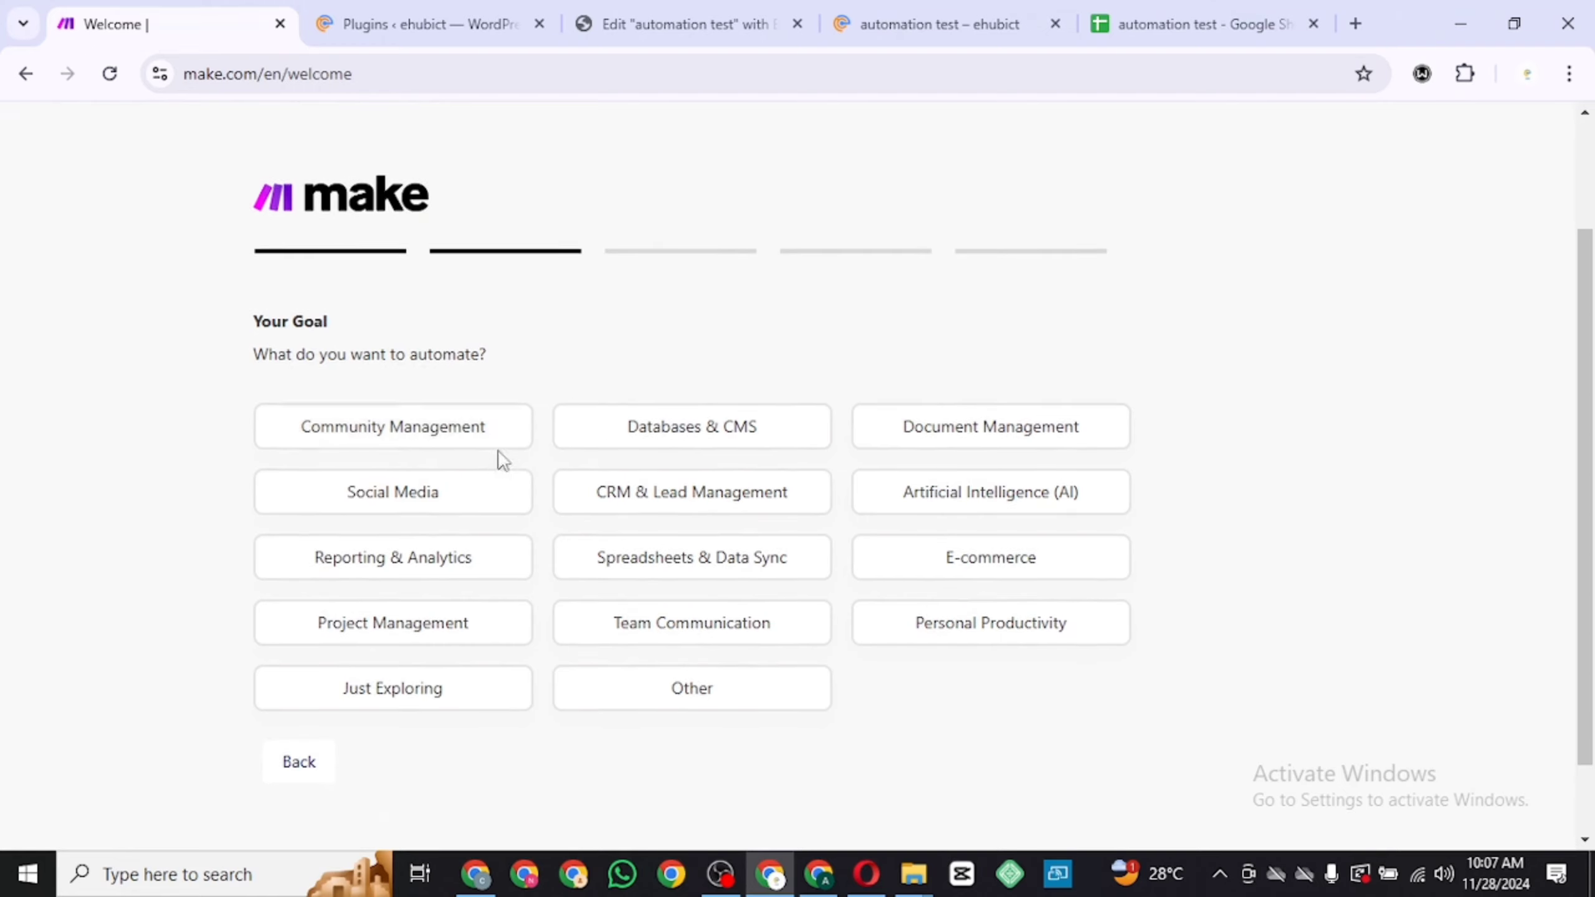
left_click(679, 544)
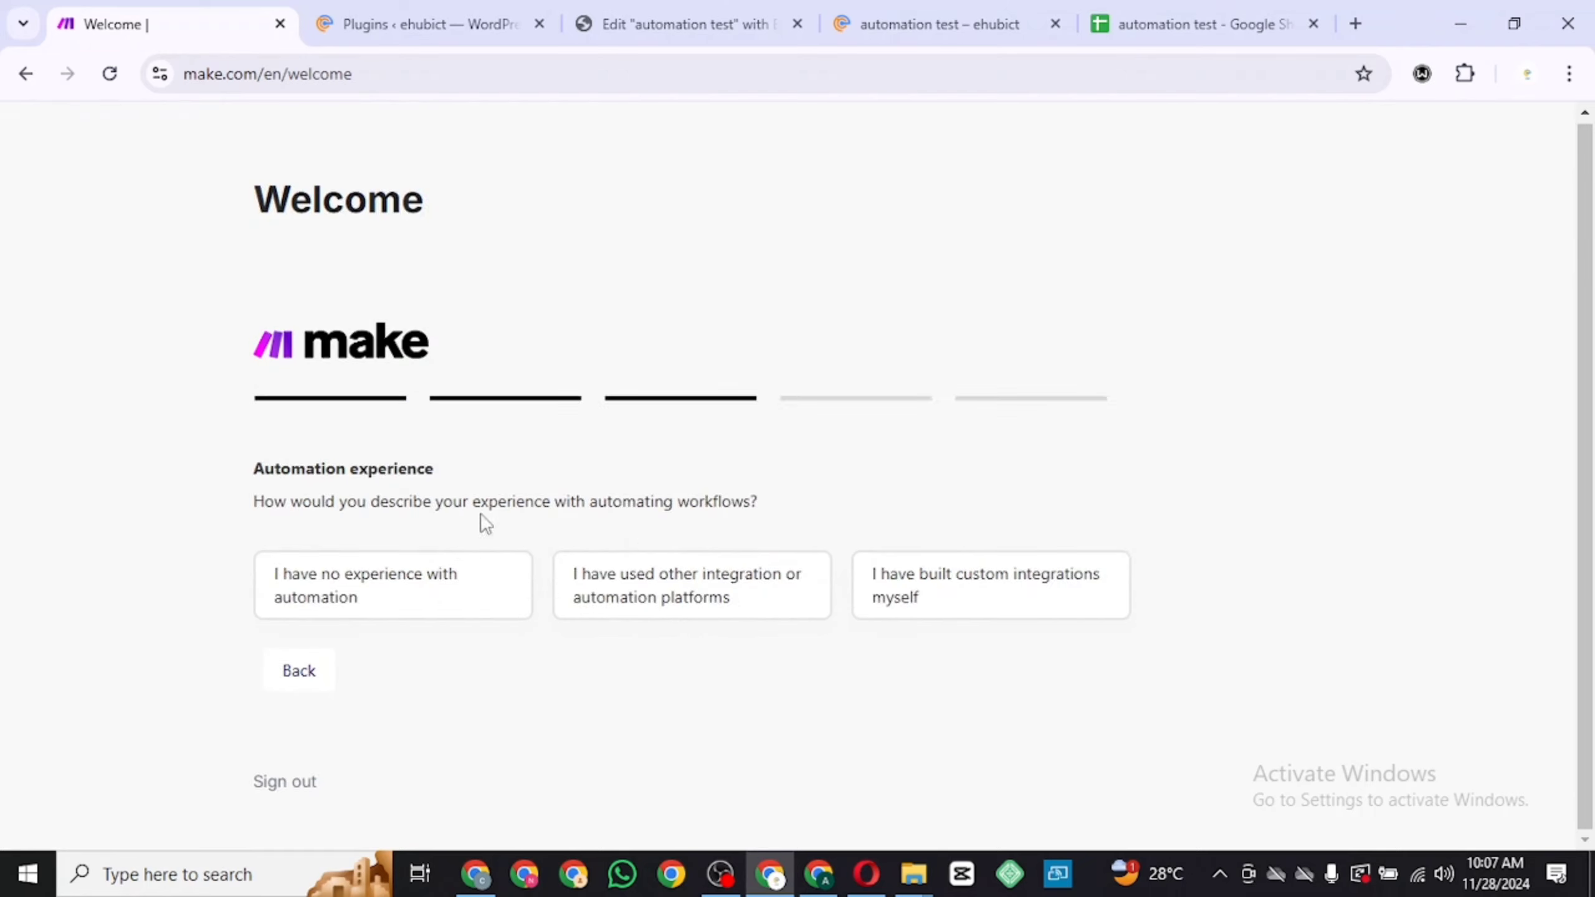
left_click(606, 591)
left_click(371, 545)
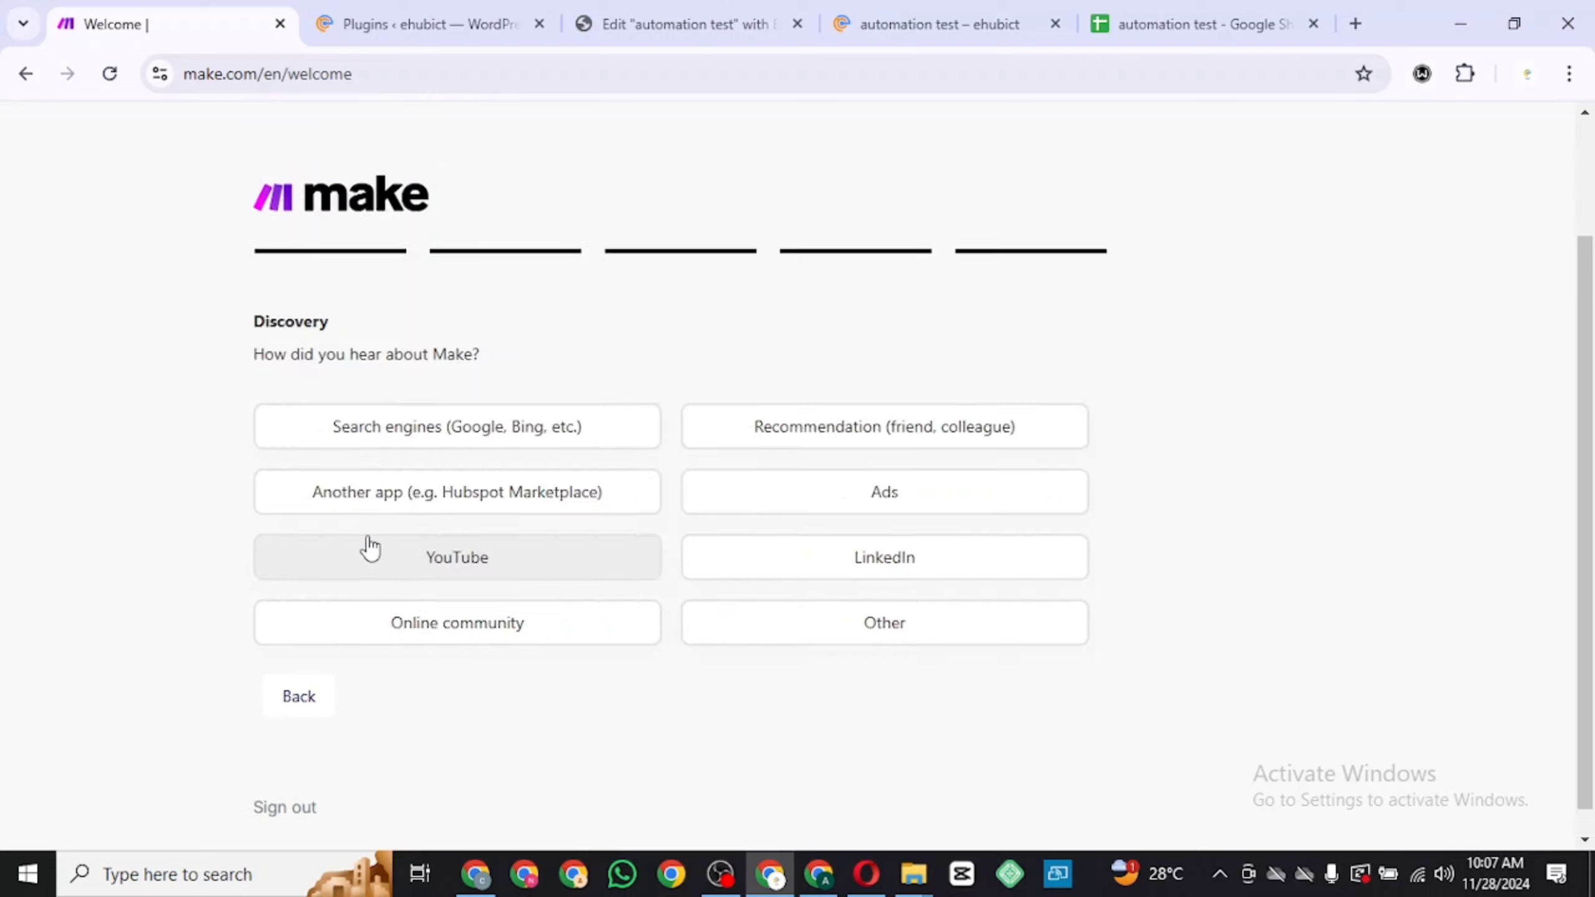
left_click(542, 567)
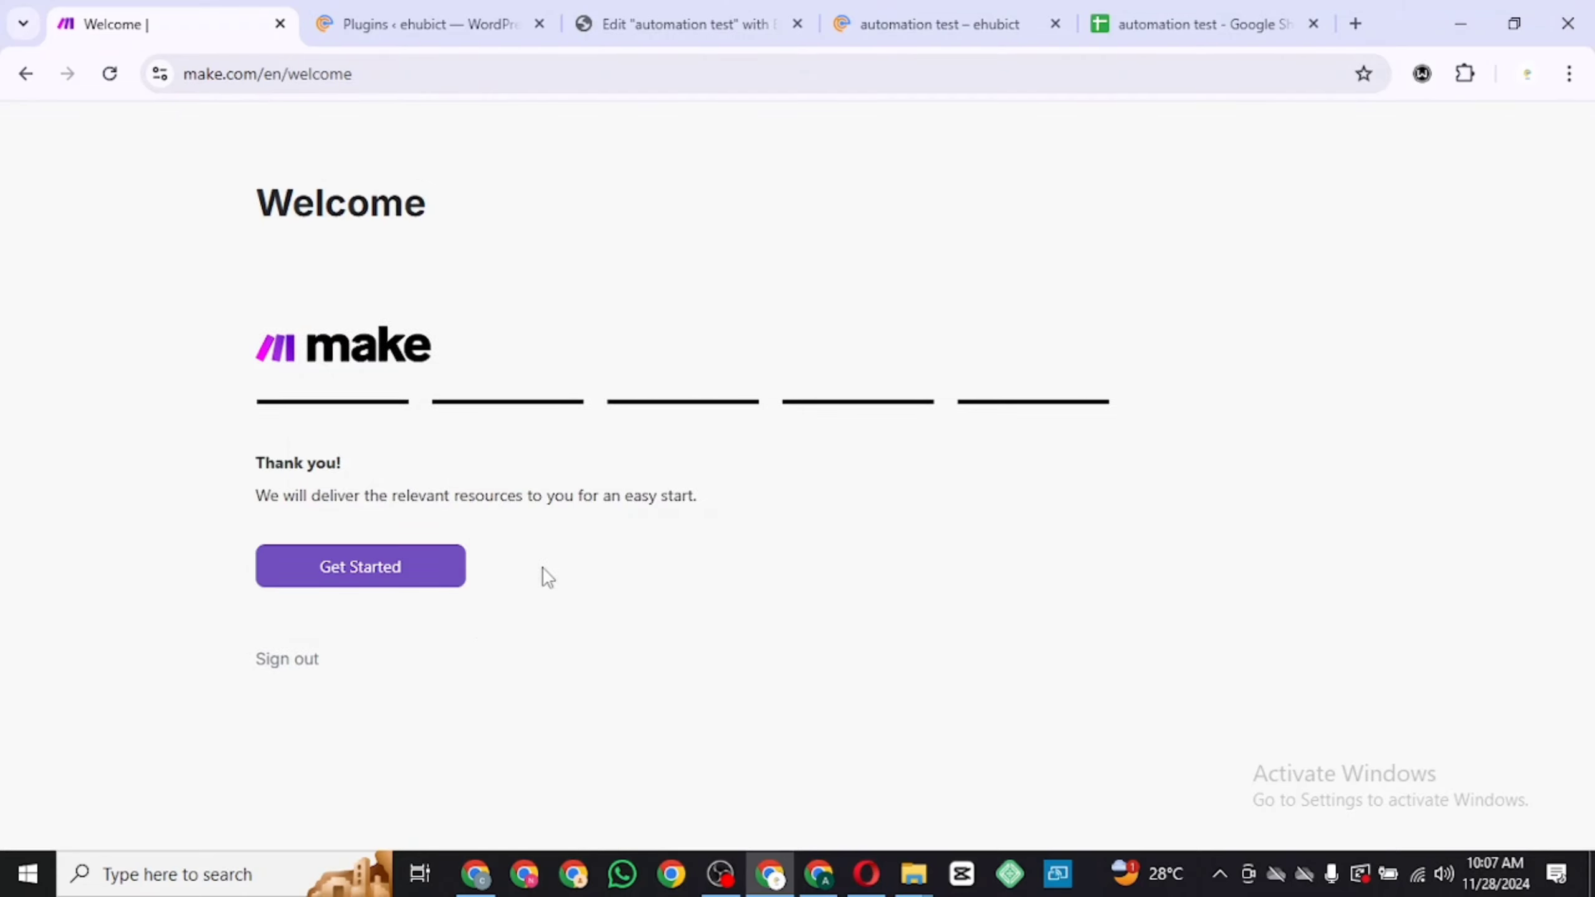
Finish onboarding and sign in to Make with Google
left_click(389, 588)
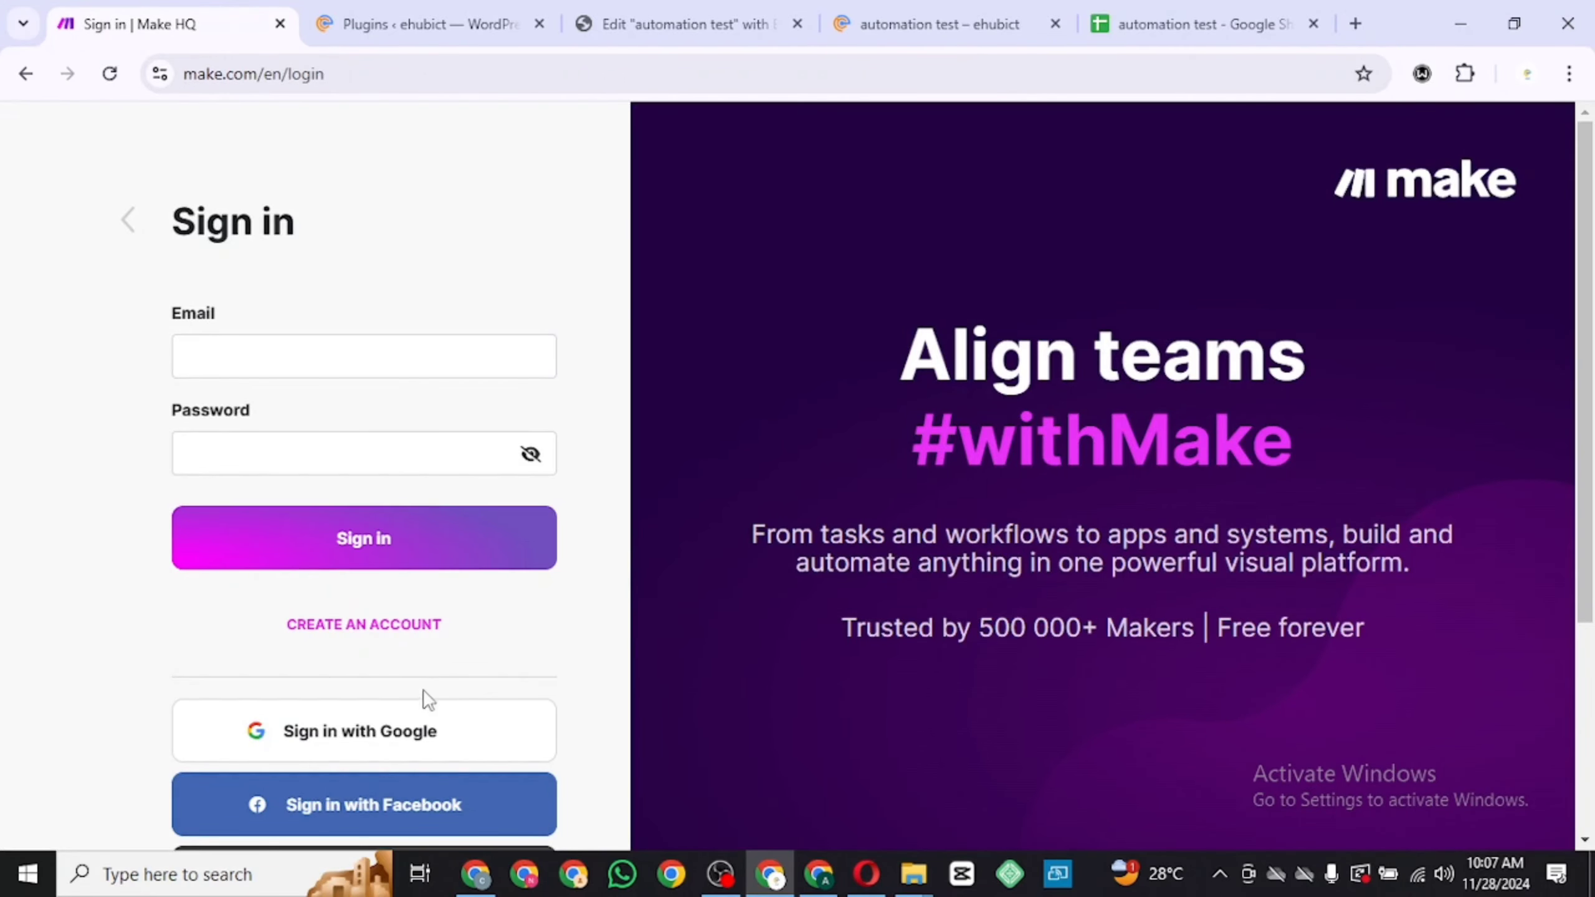
left_click(407, 746)
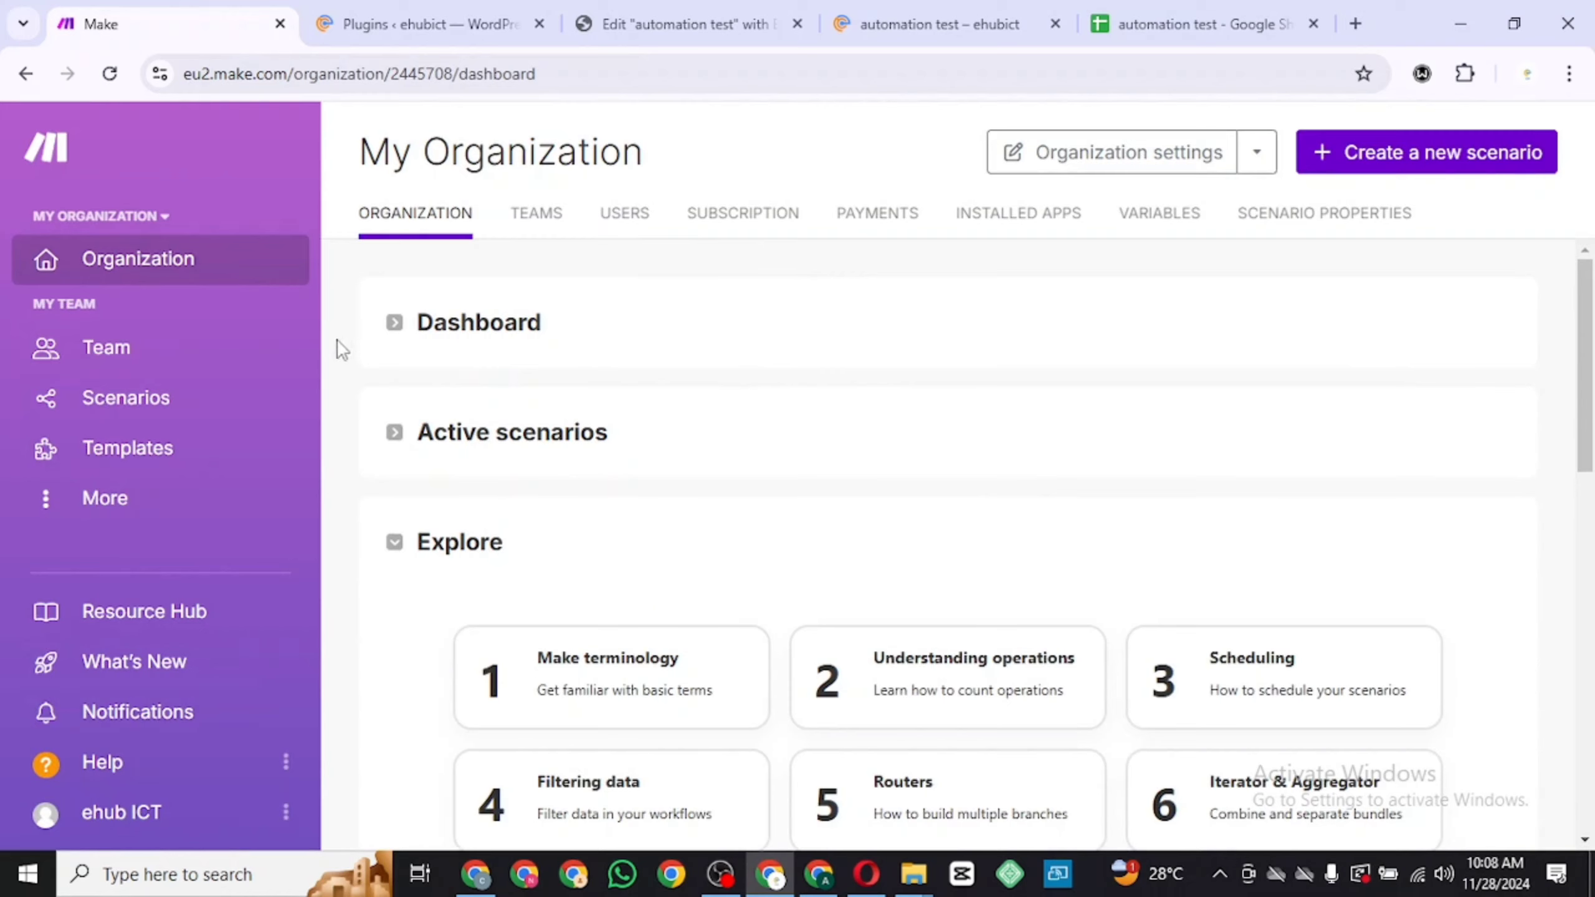
Create a new scenario whose first module is the Webhooks Custom webhook trigger
left_click(242, 389)
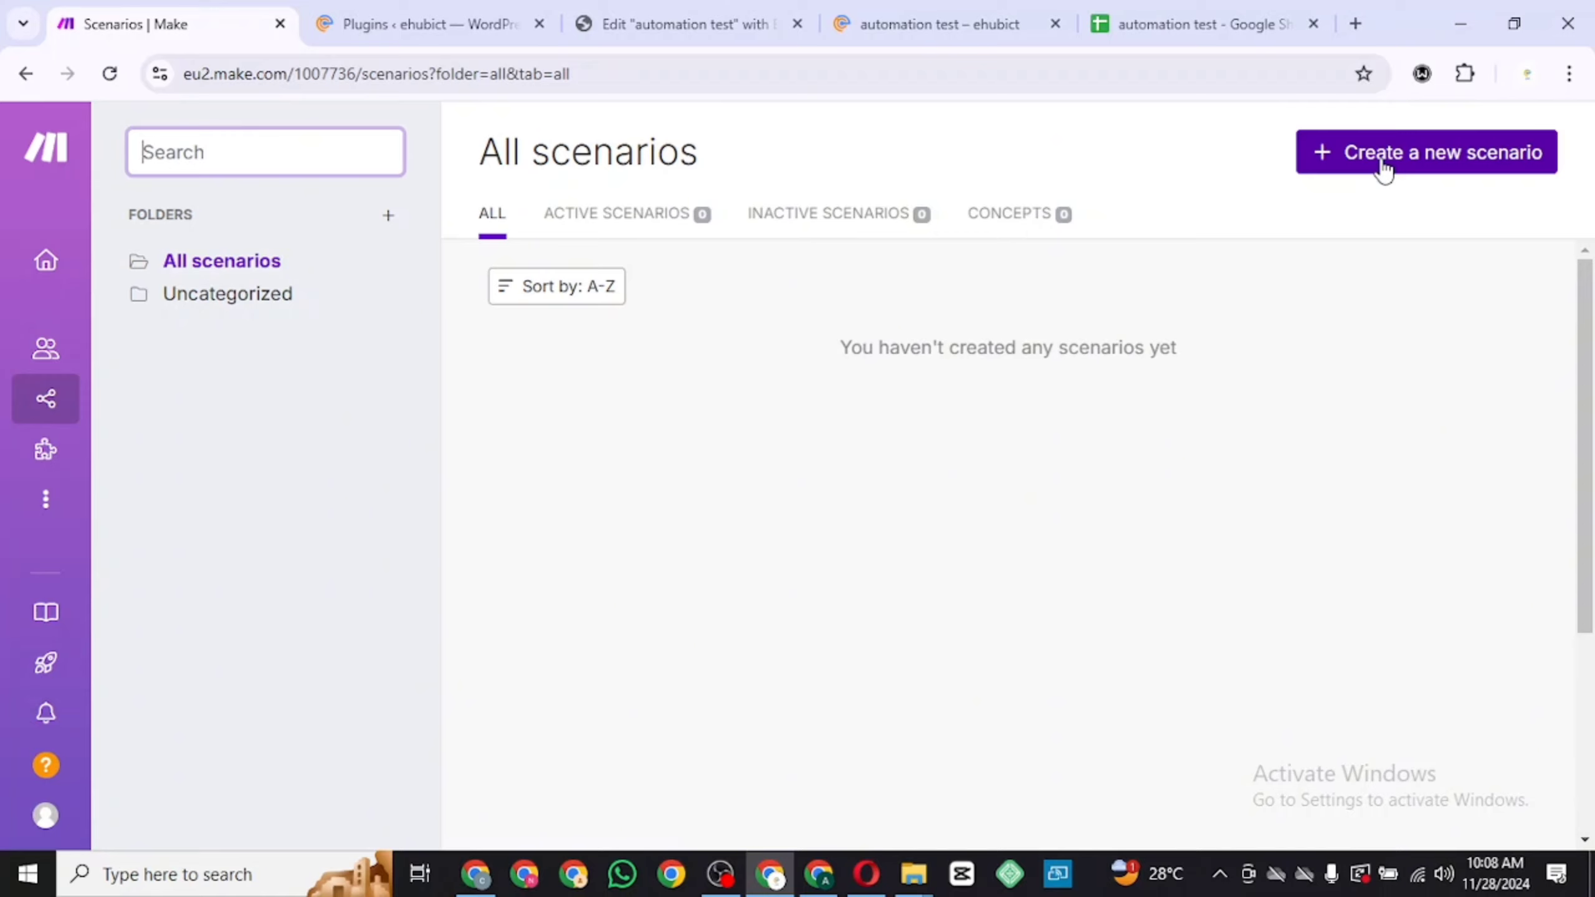
left_click(1383, 167)
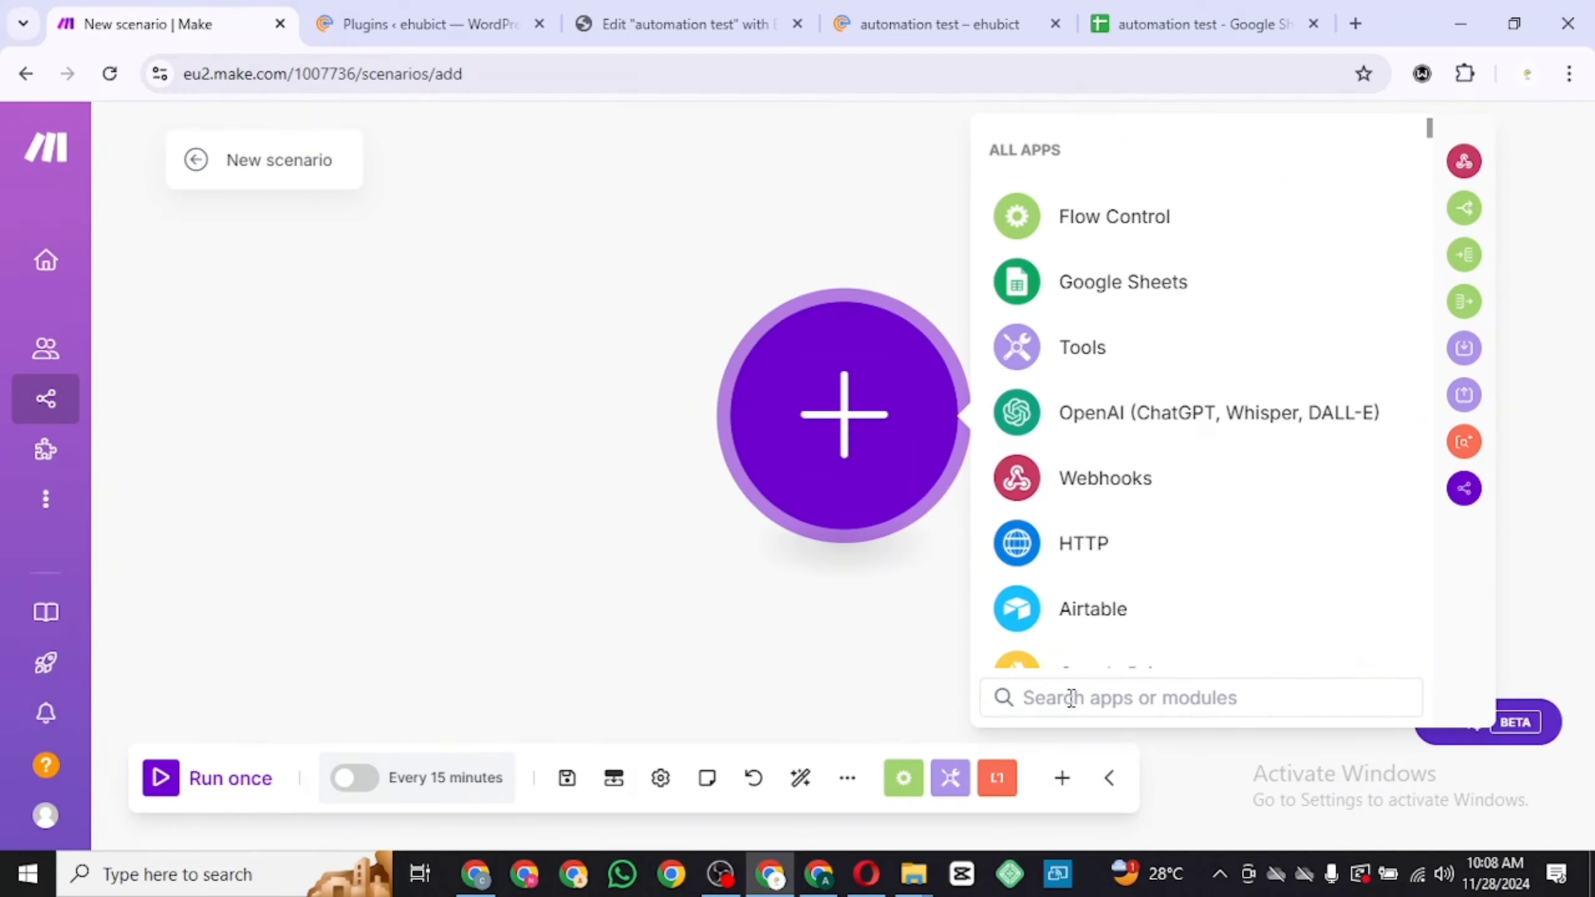
type("we")
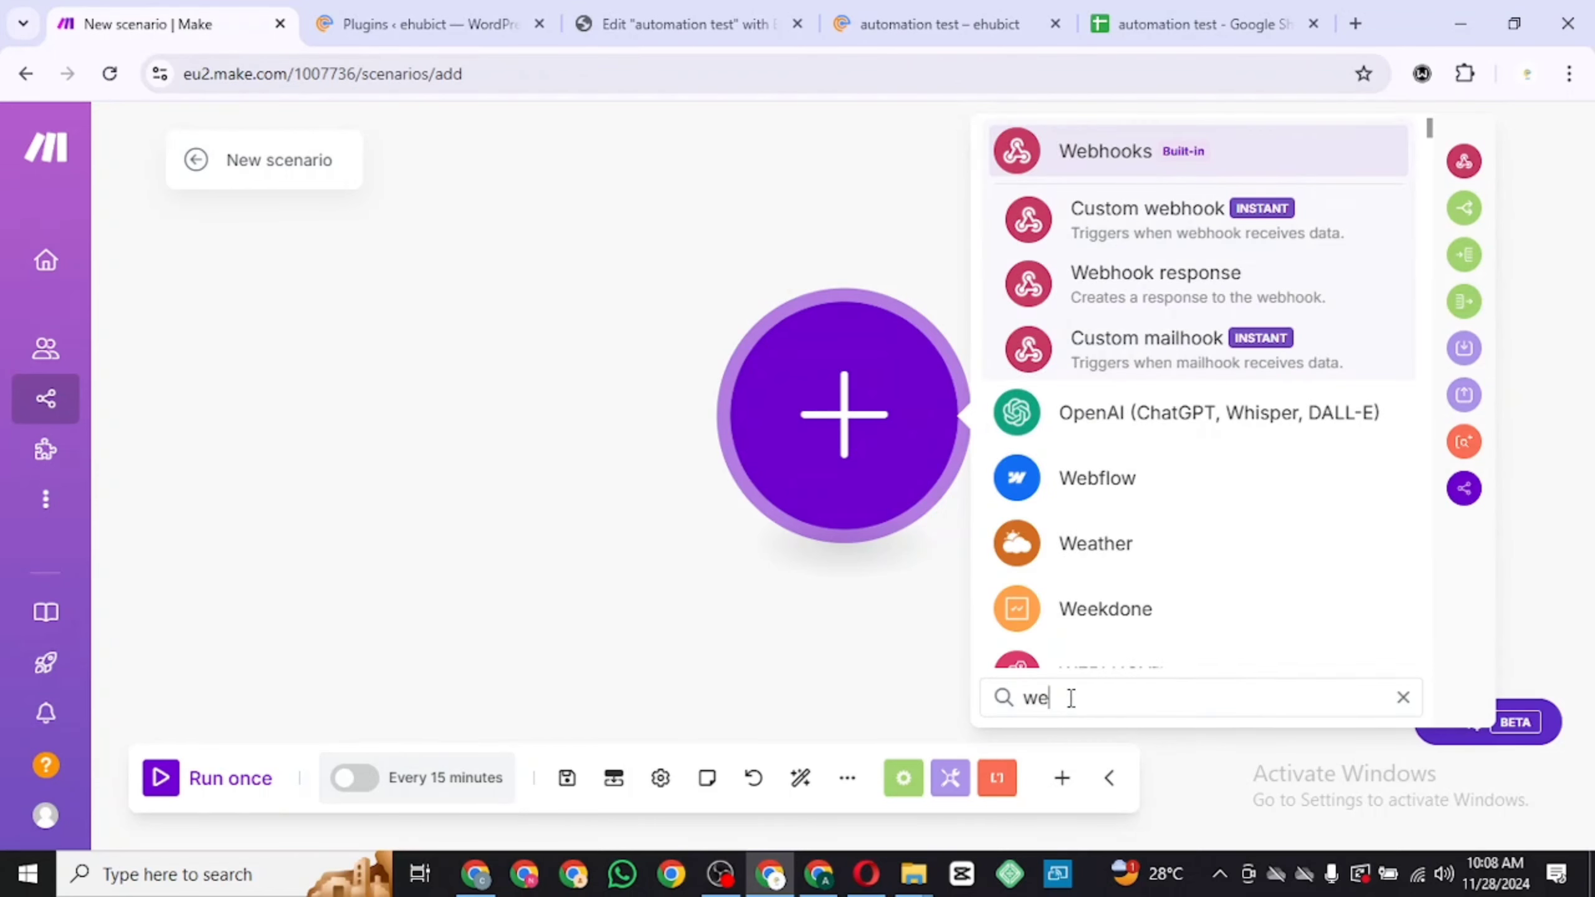
type("b")
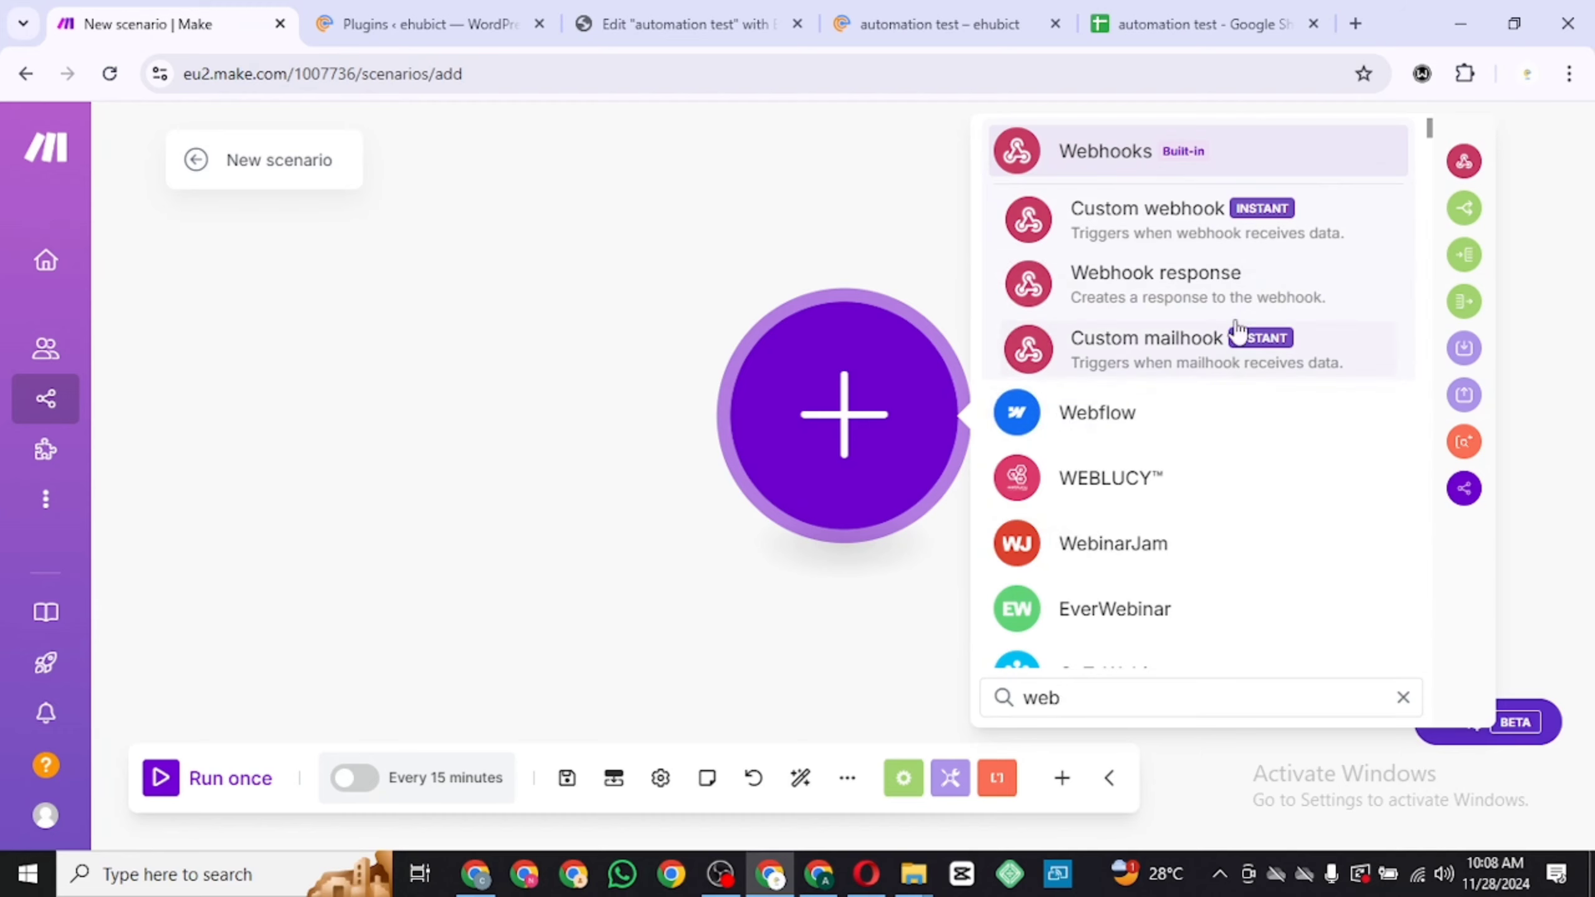
left_click(1160, 232)
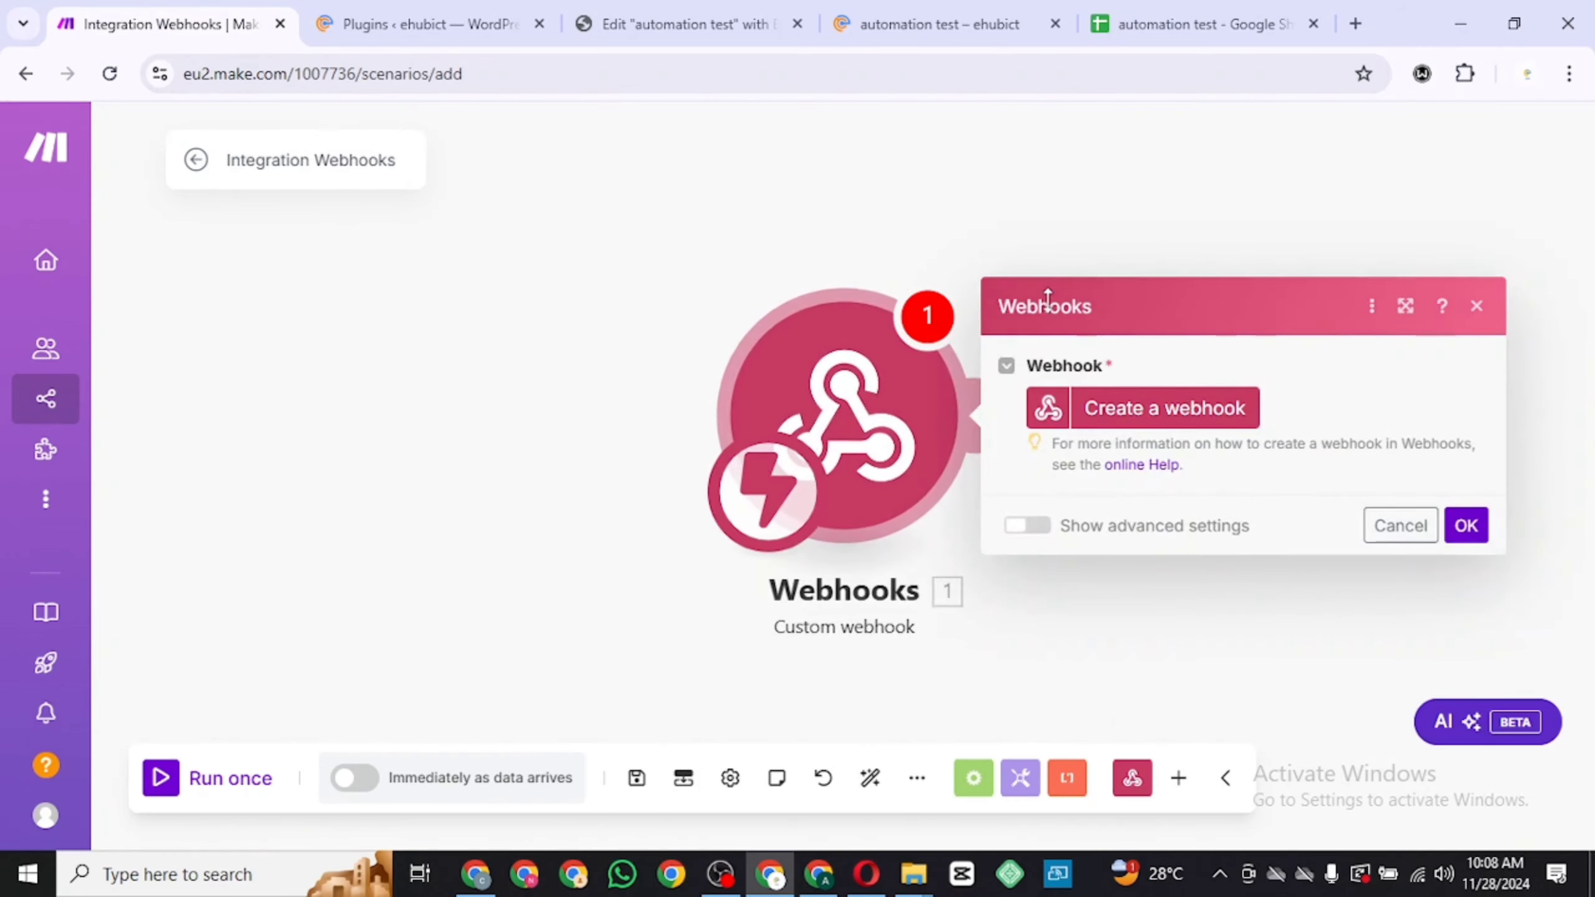
Create a new webhook keeping the name My gateway-webhook webhook and save it
left_click(1215, 409)
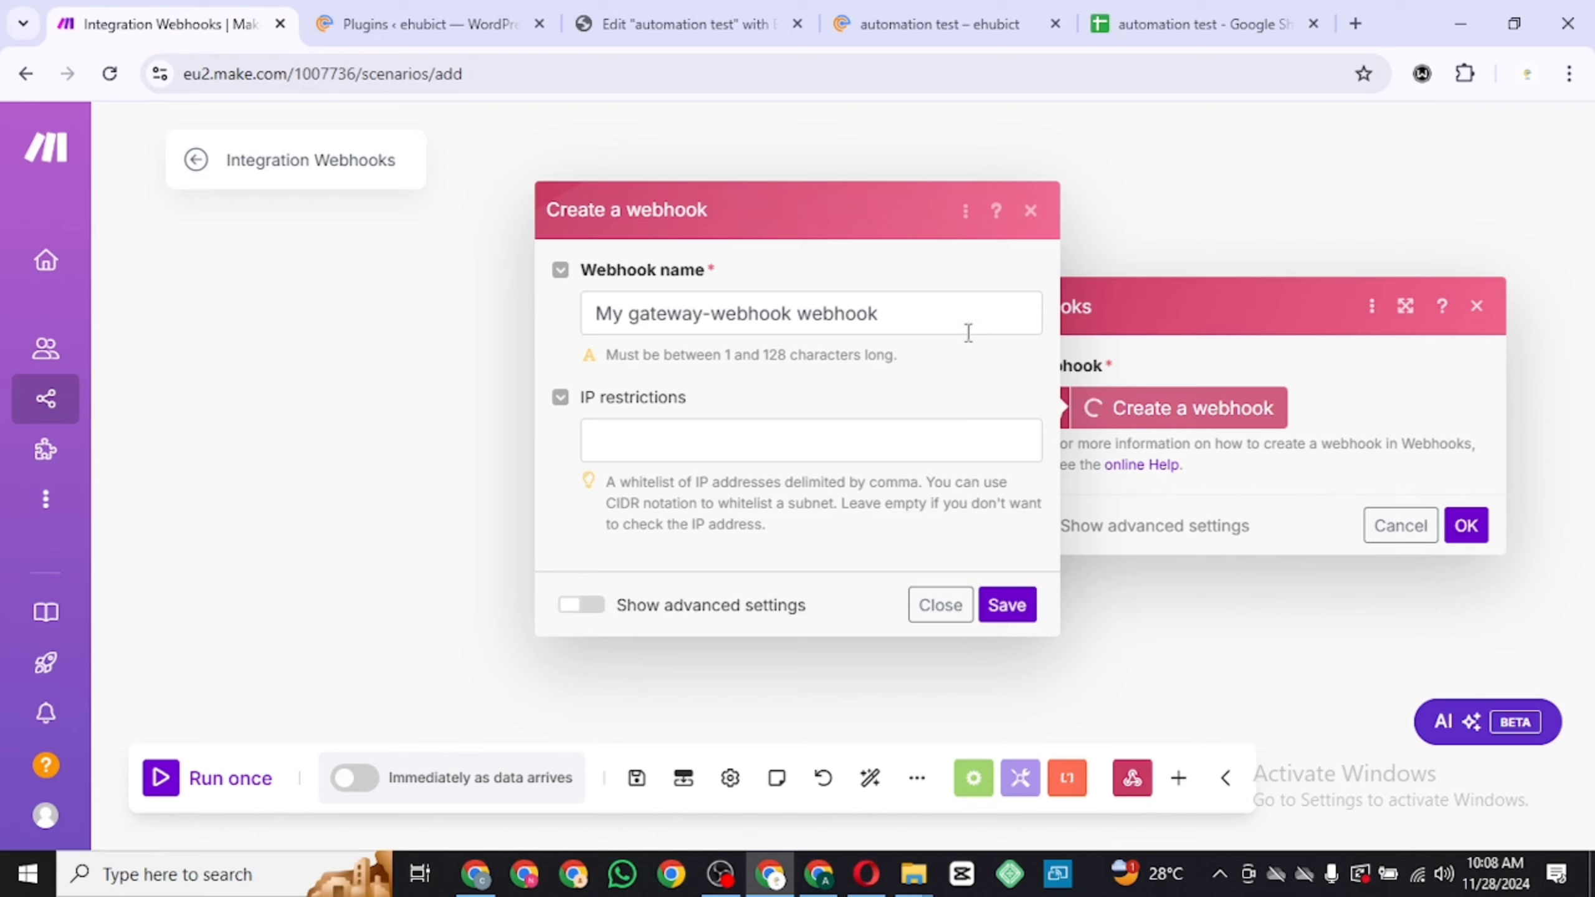
left_click(940, 313)
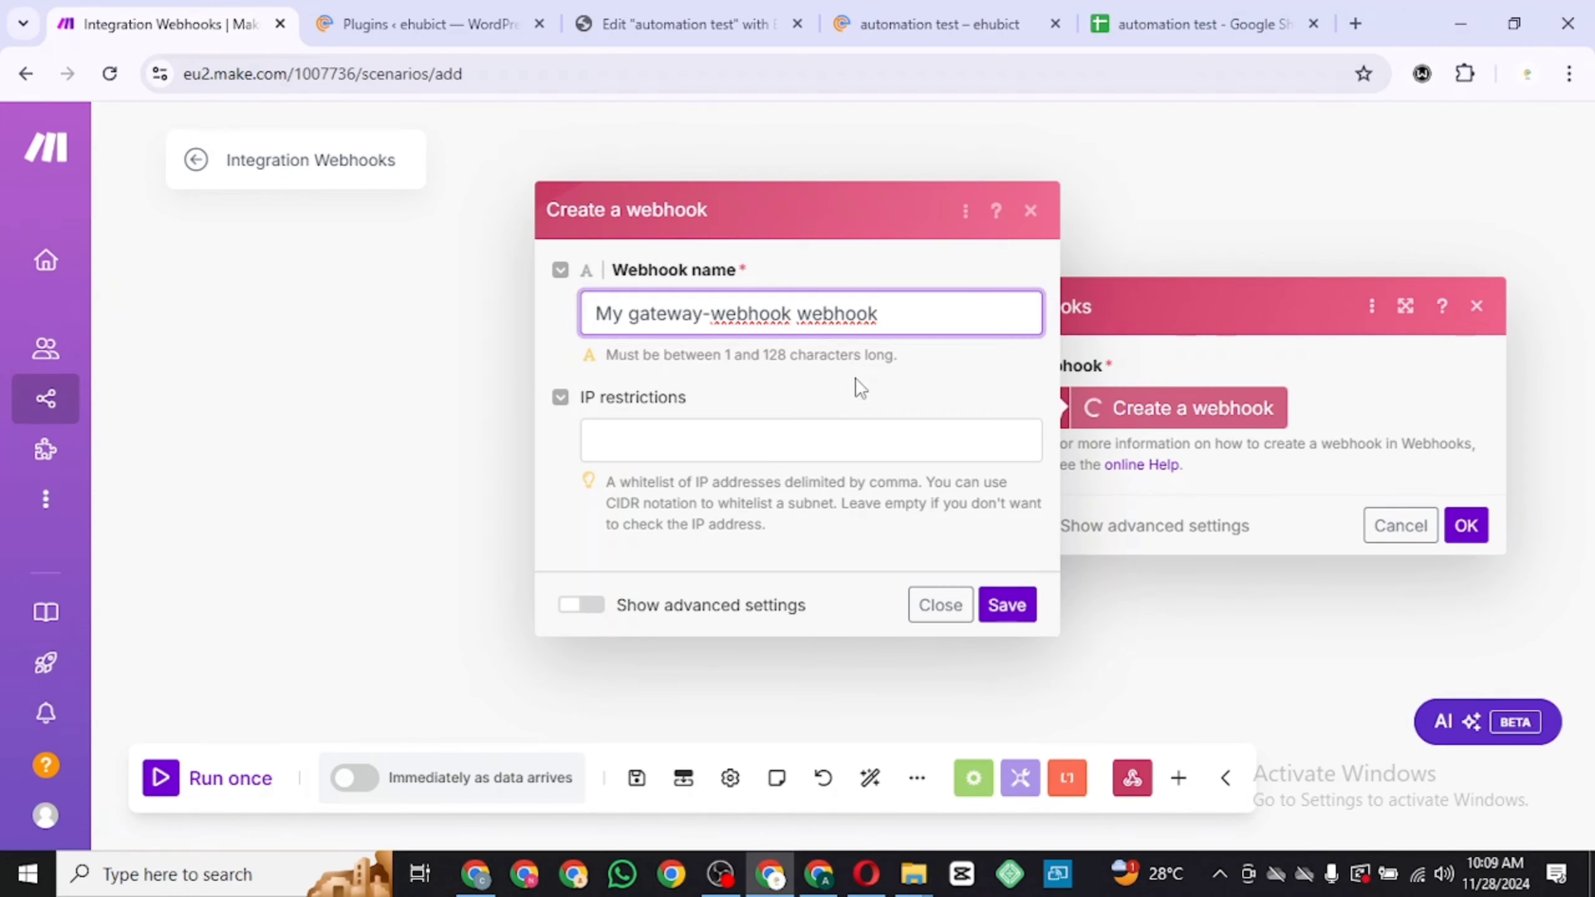
left_click(1008, 605)
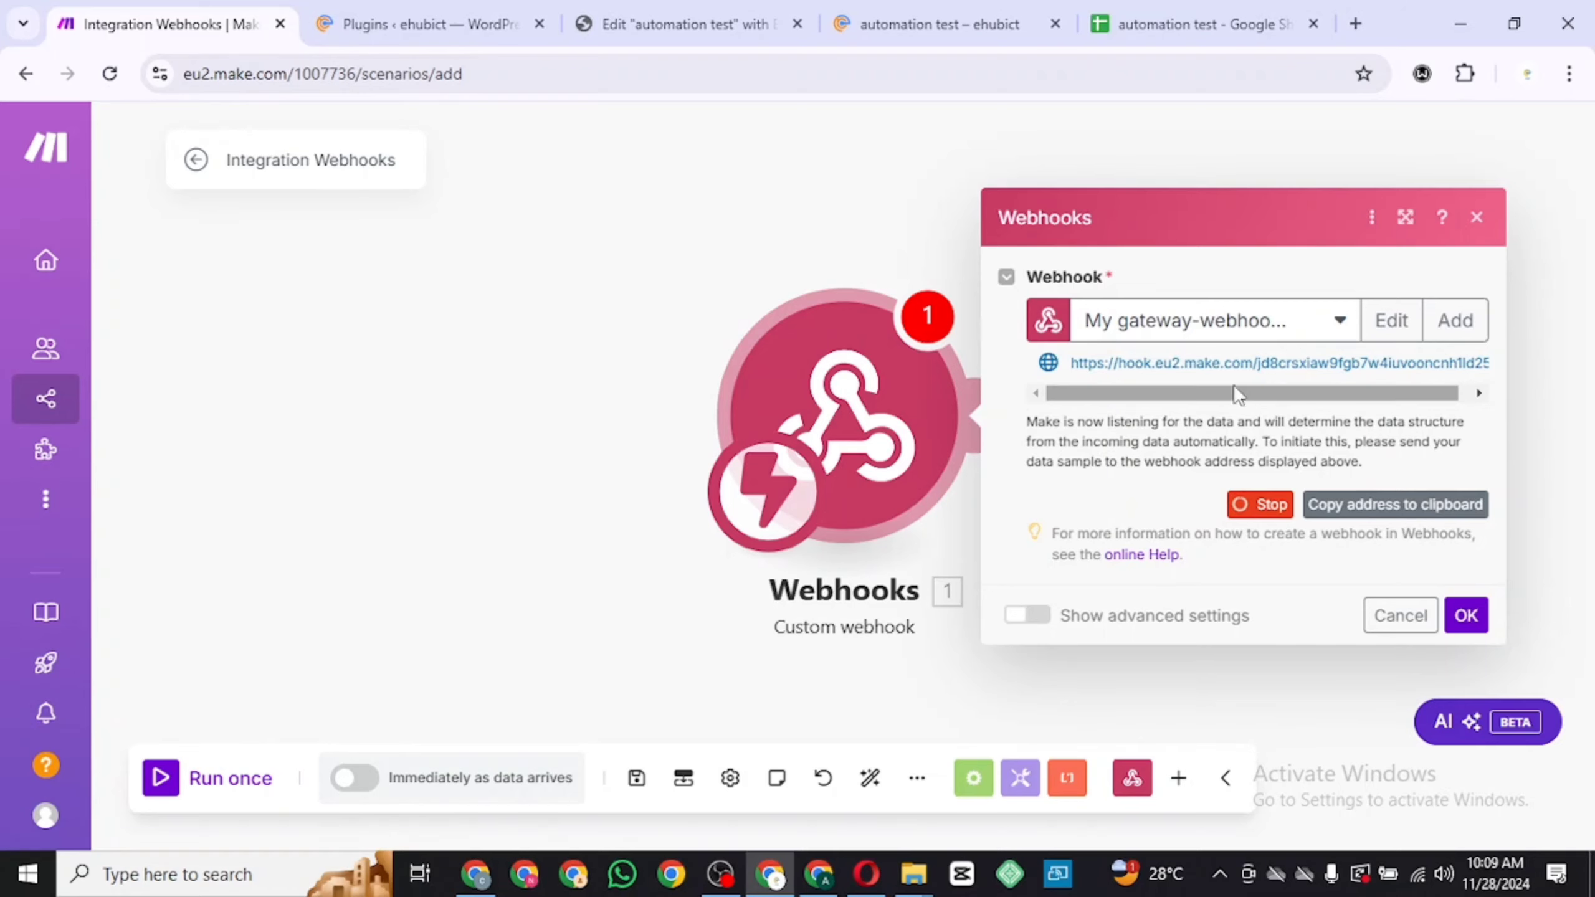
Copy the webhook address to the clipboard and switch to the Elementor editor of the automation test page
left_click(1425, 506)
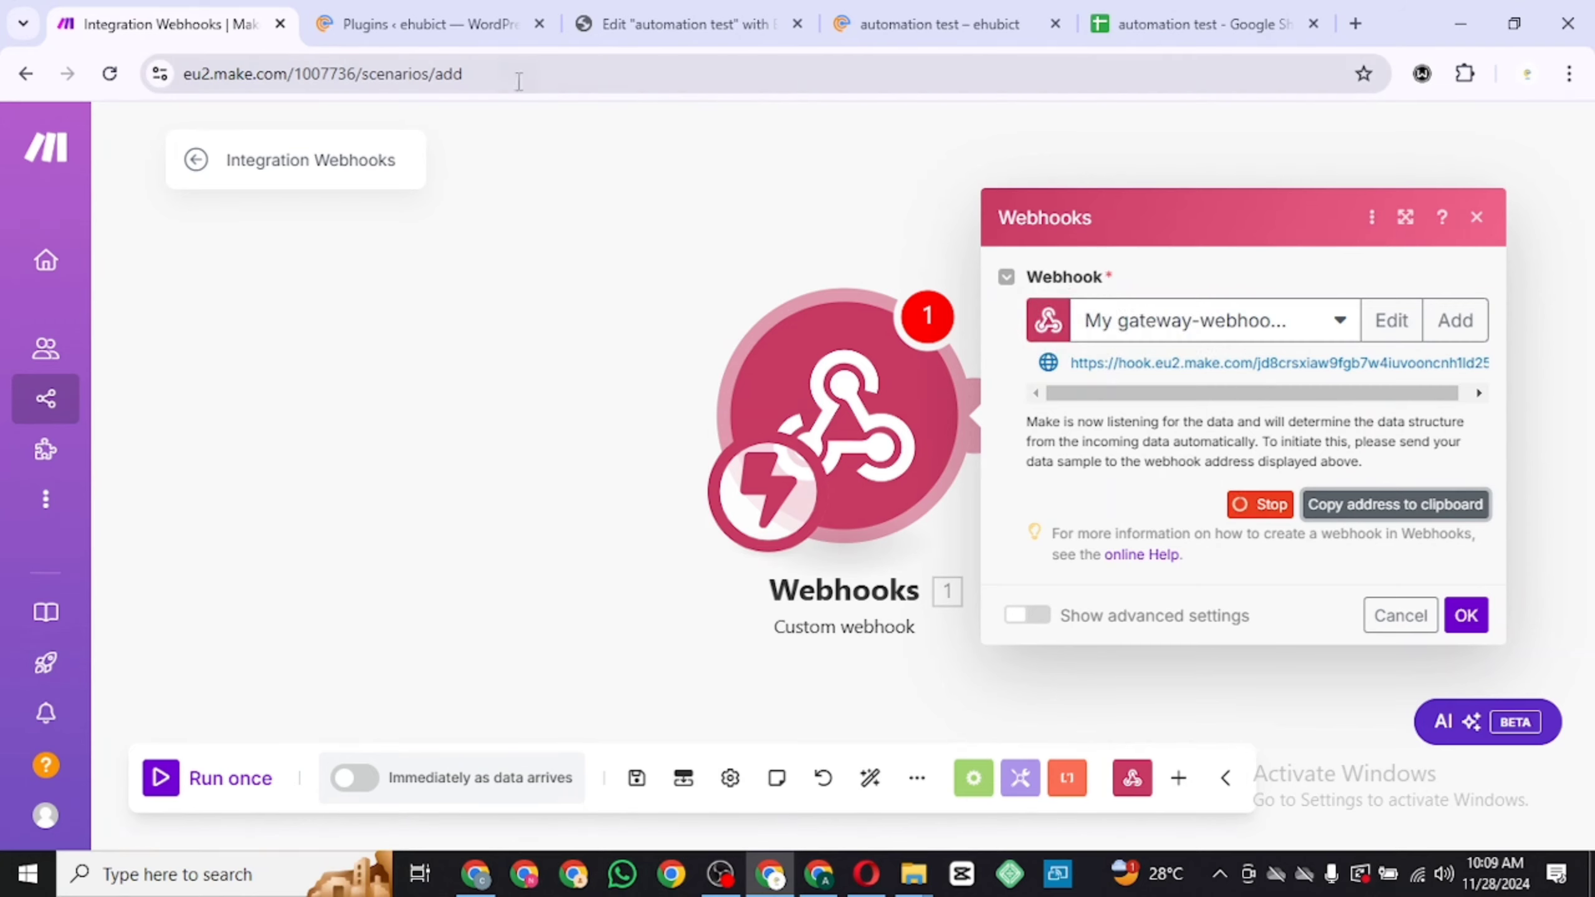
left_click(461, 25)
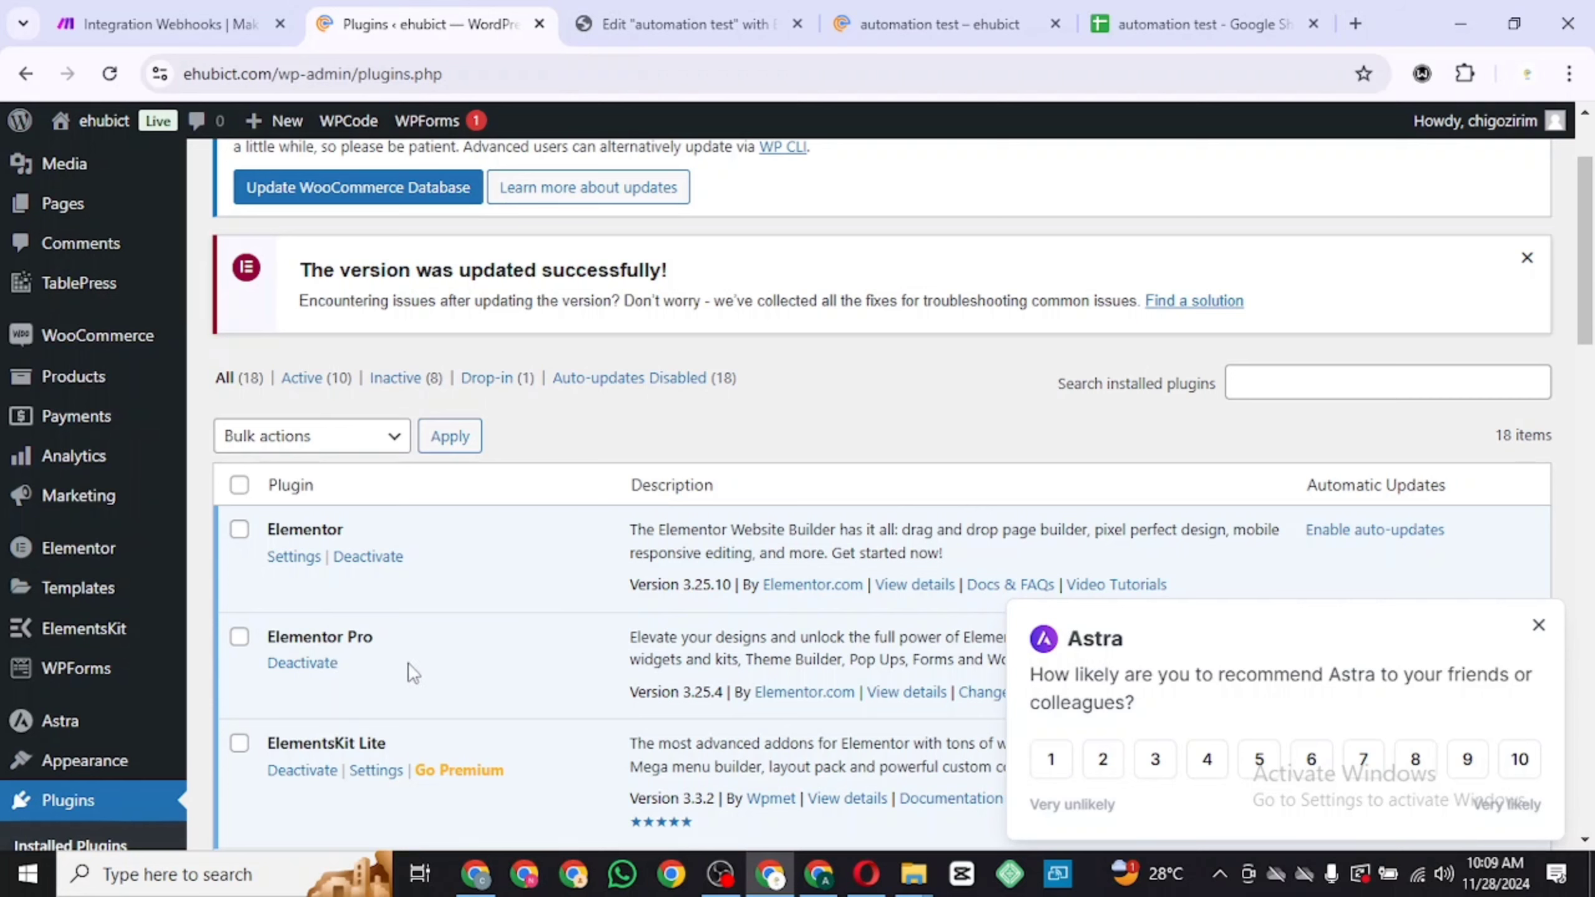
left_click(678, 25)
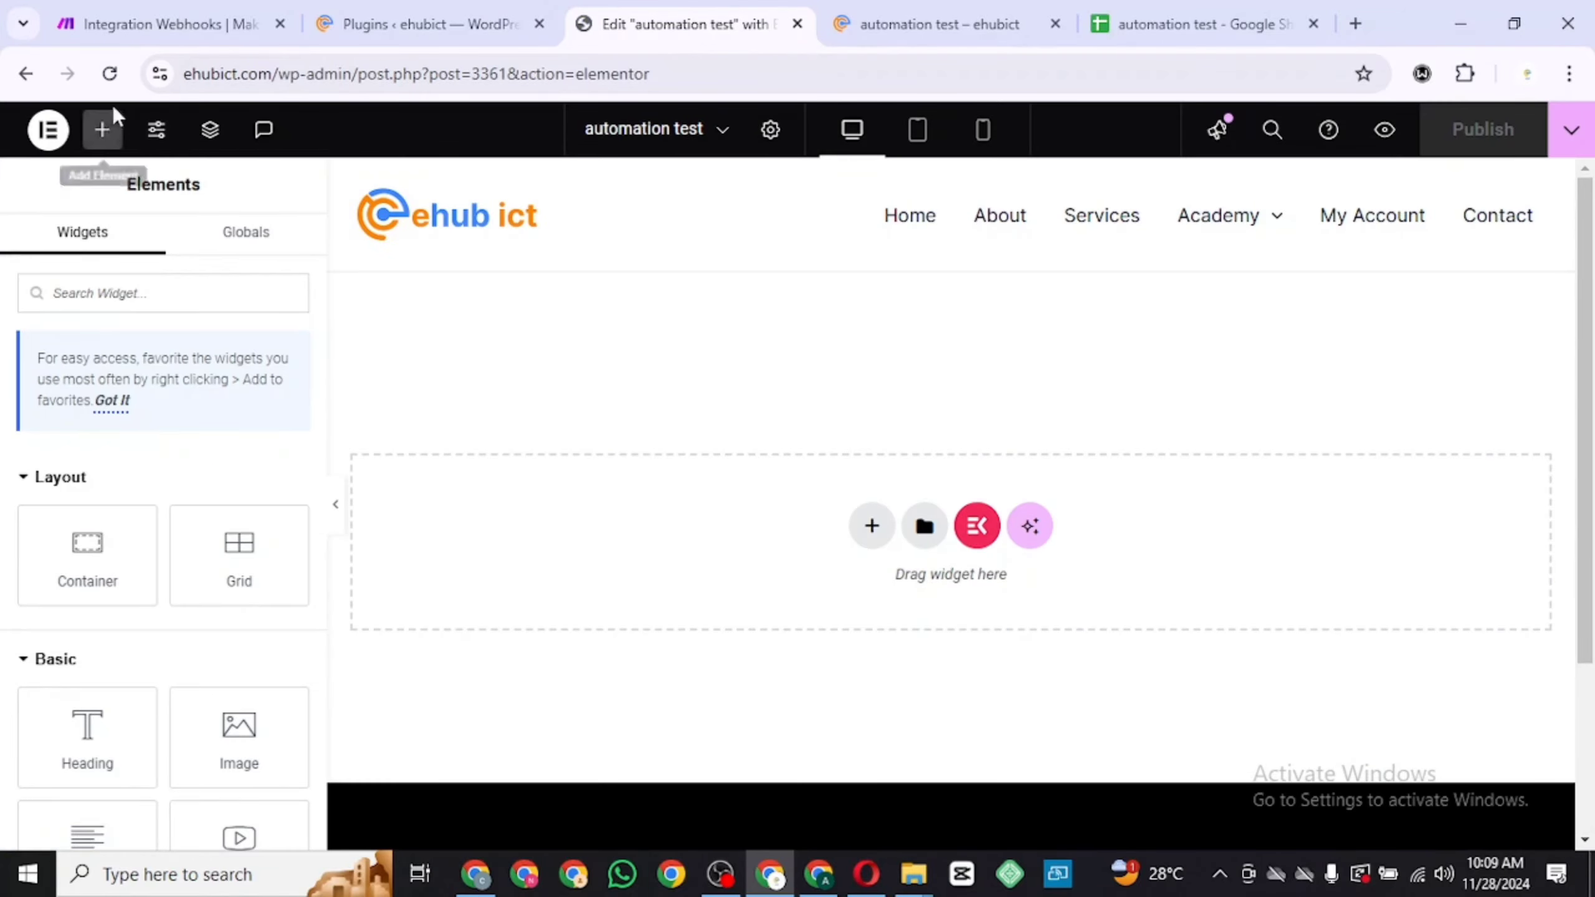
Search the widgets for "for" and add a Form widget to the empty page section
left_click(110, 74)
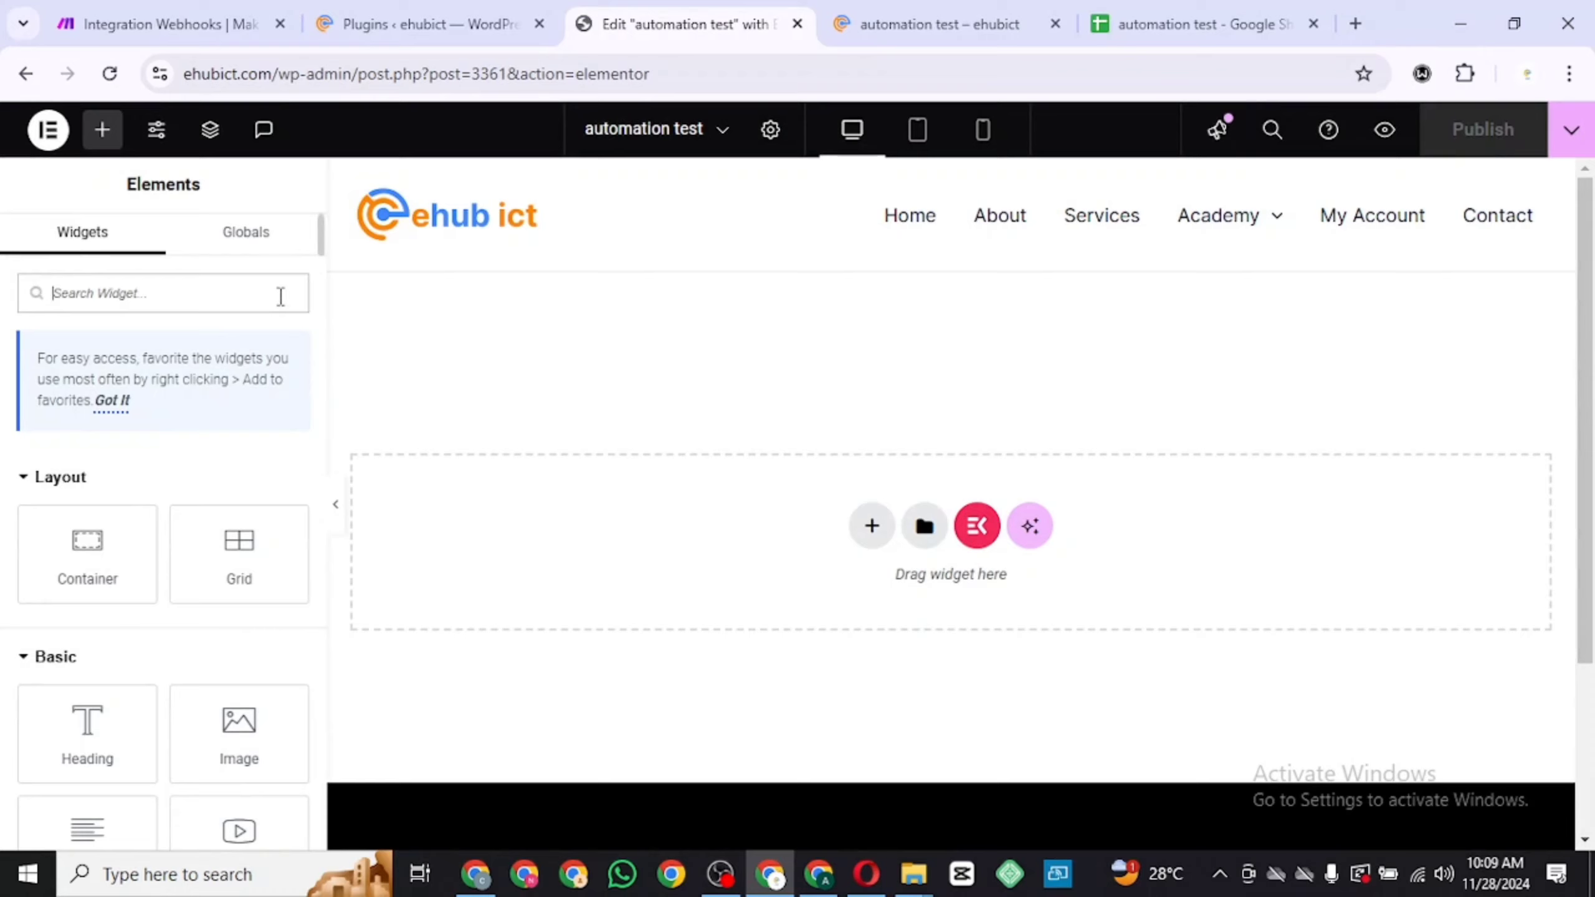
type("dor")
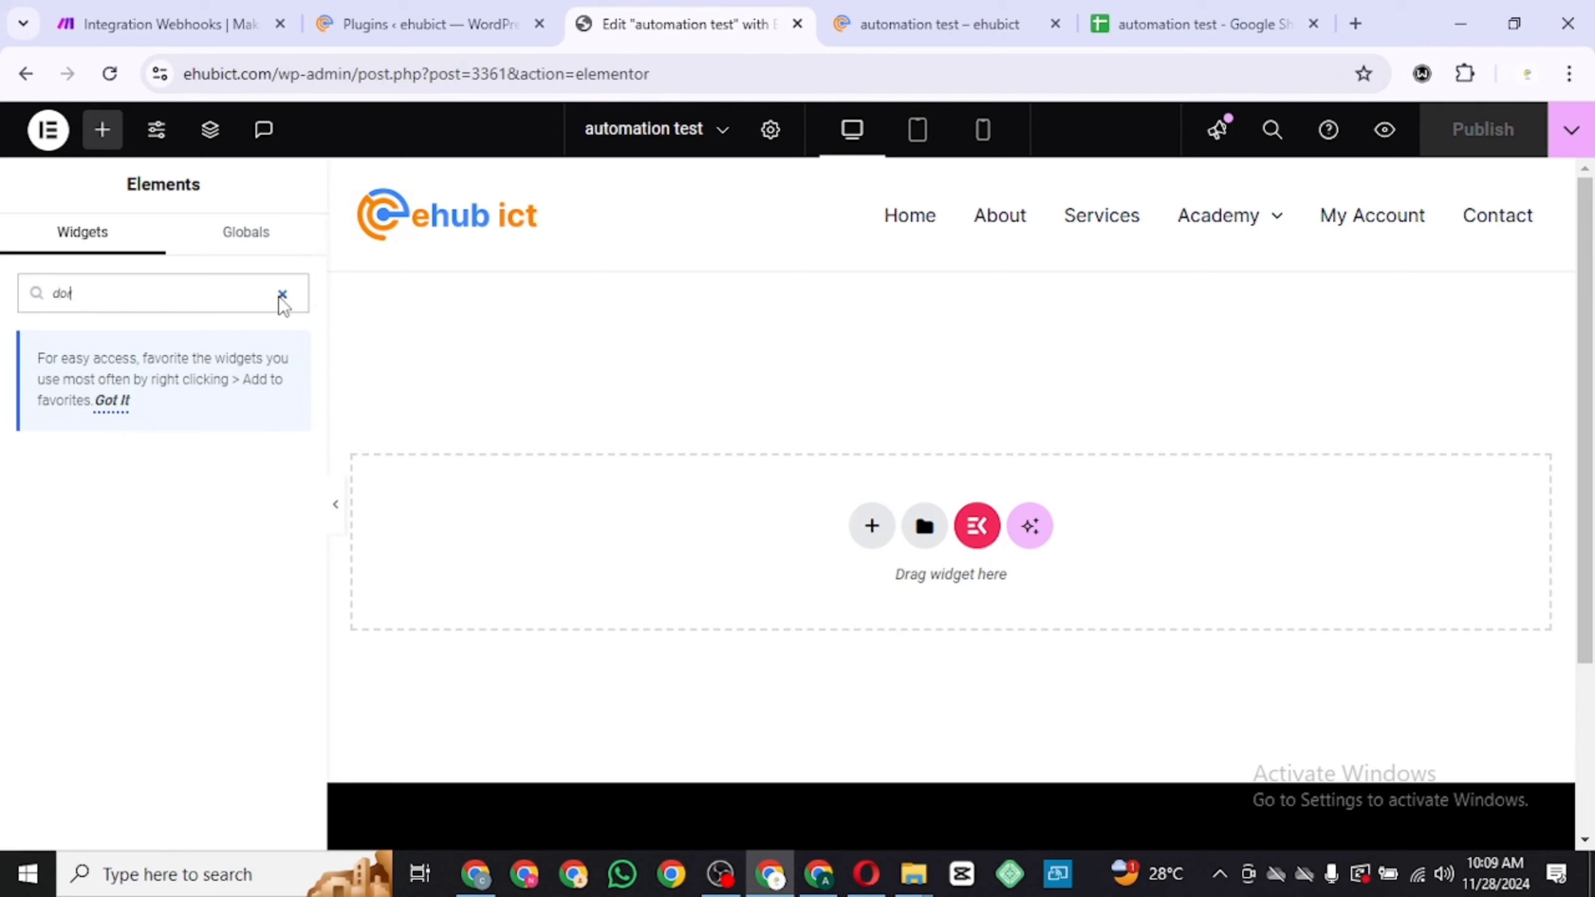
key("BackSpace")
key("BackSpace")
key("BackSpace")
type("for")
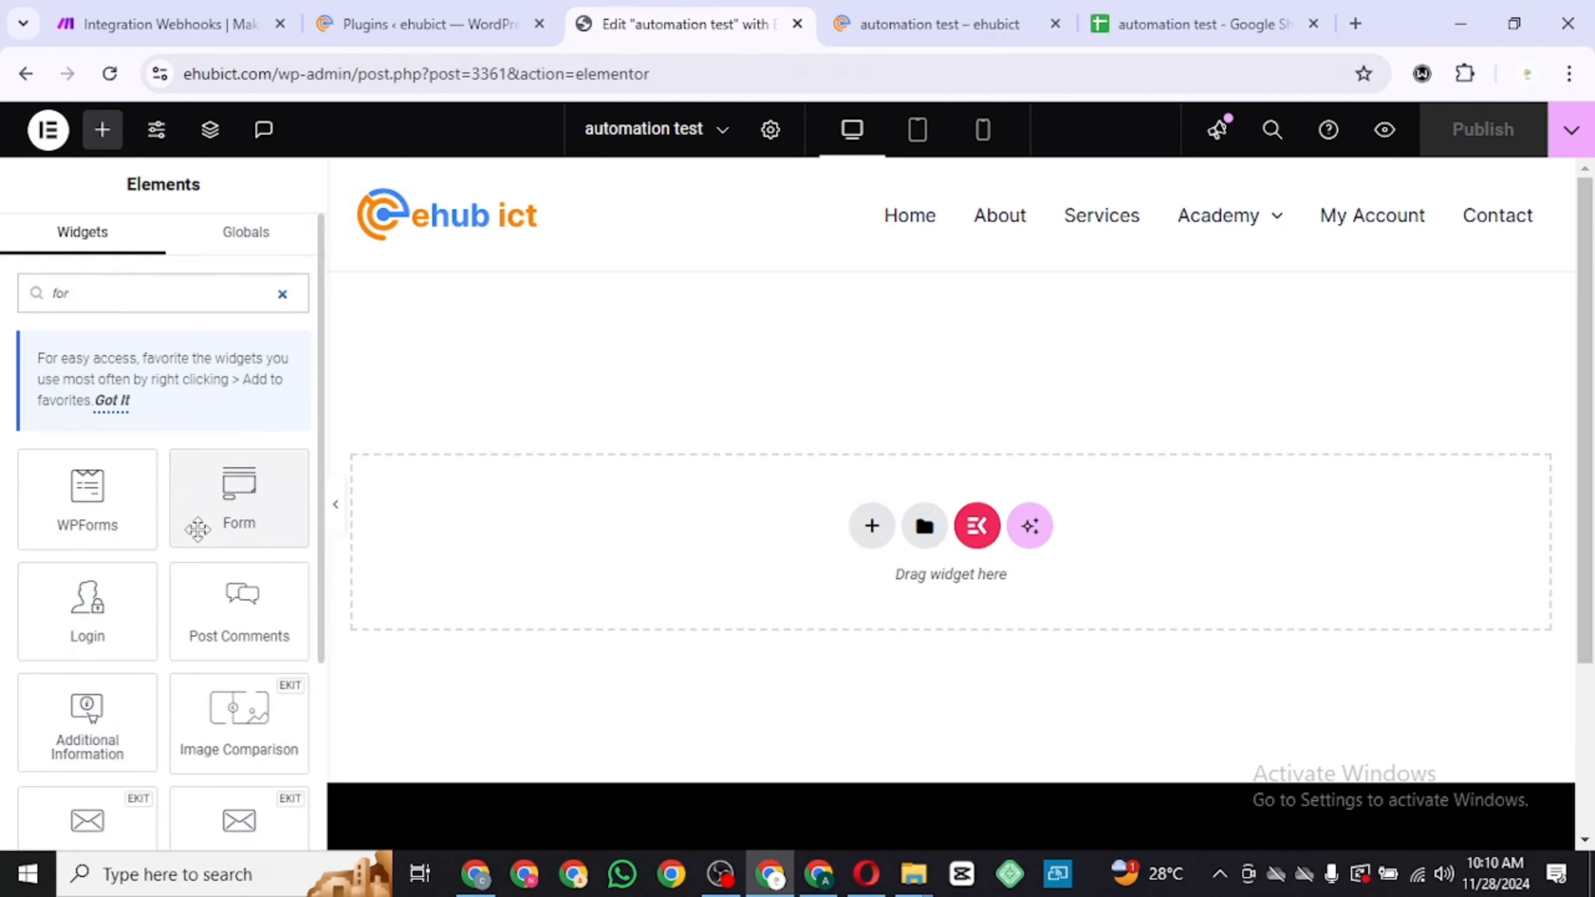
left_click_drag(239, 509, 777, 514)
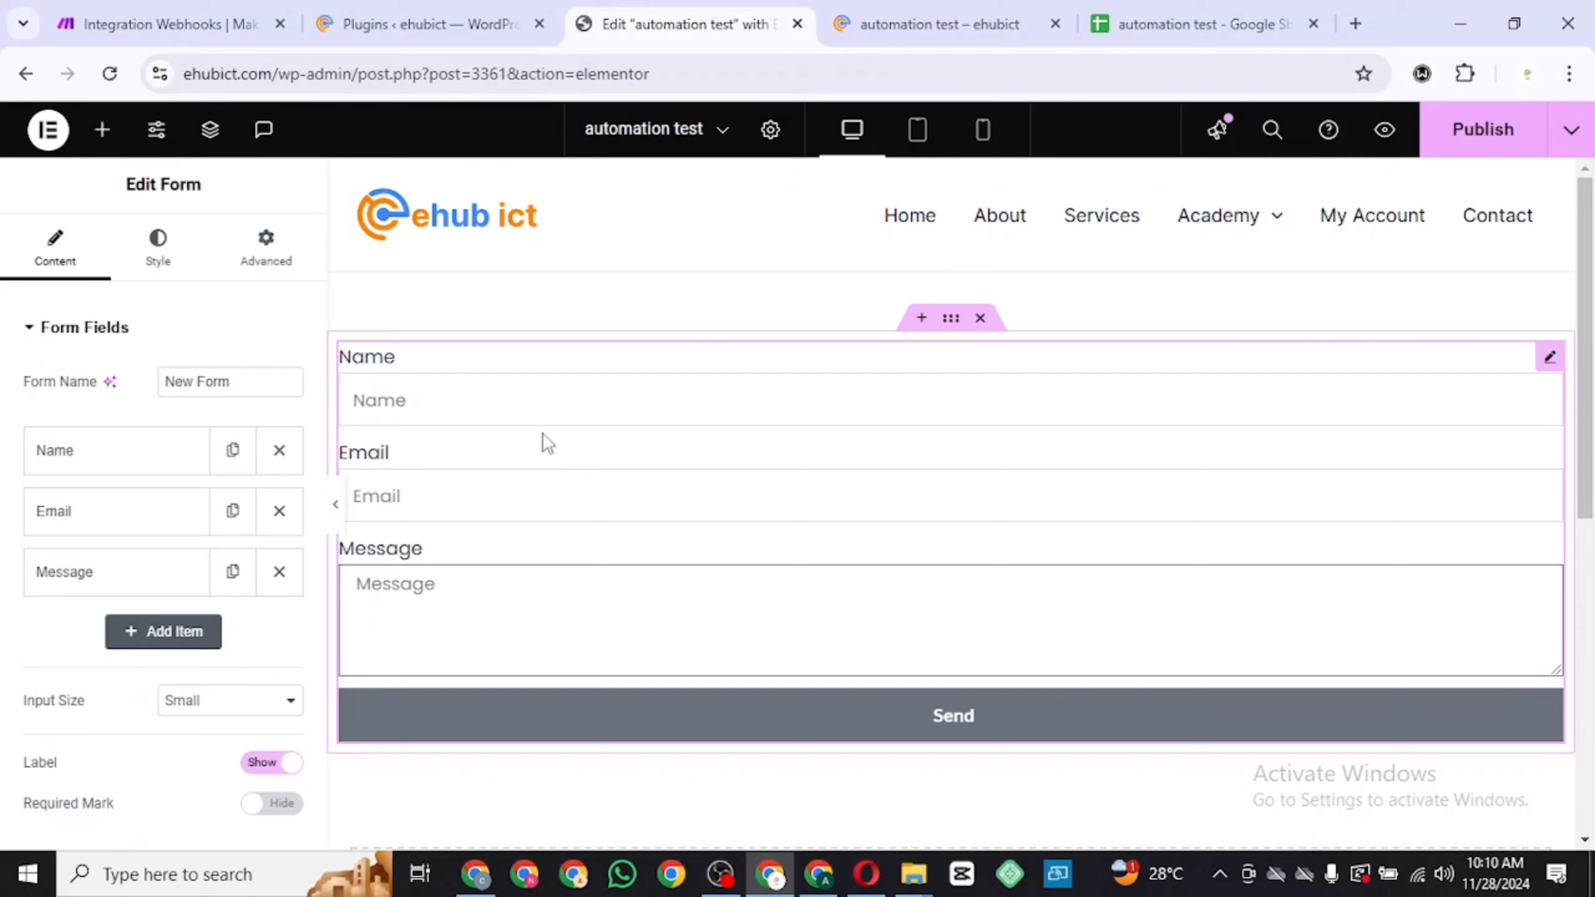
Add a Webhook action to the form's Actions After Submit
left_click(542, 400)
left_click(517, 481)
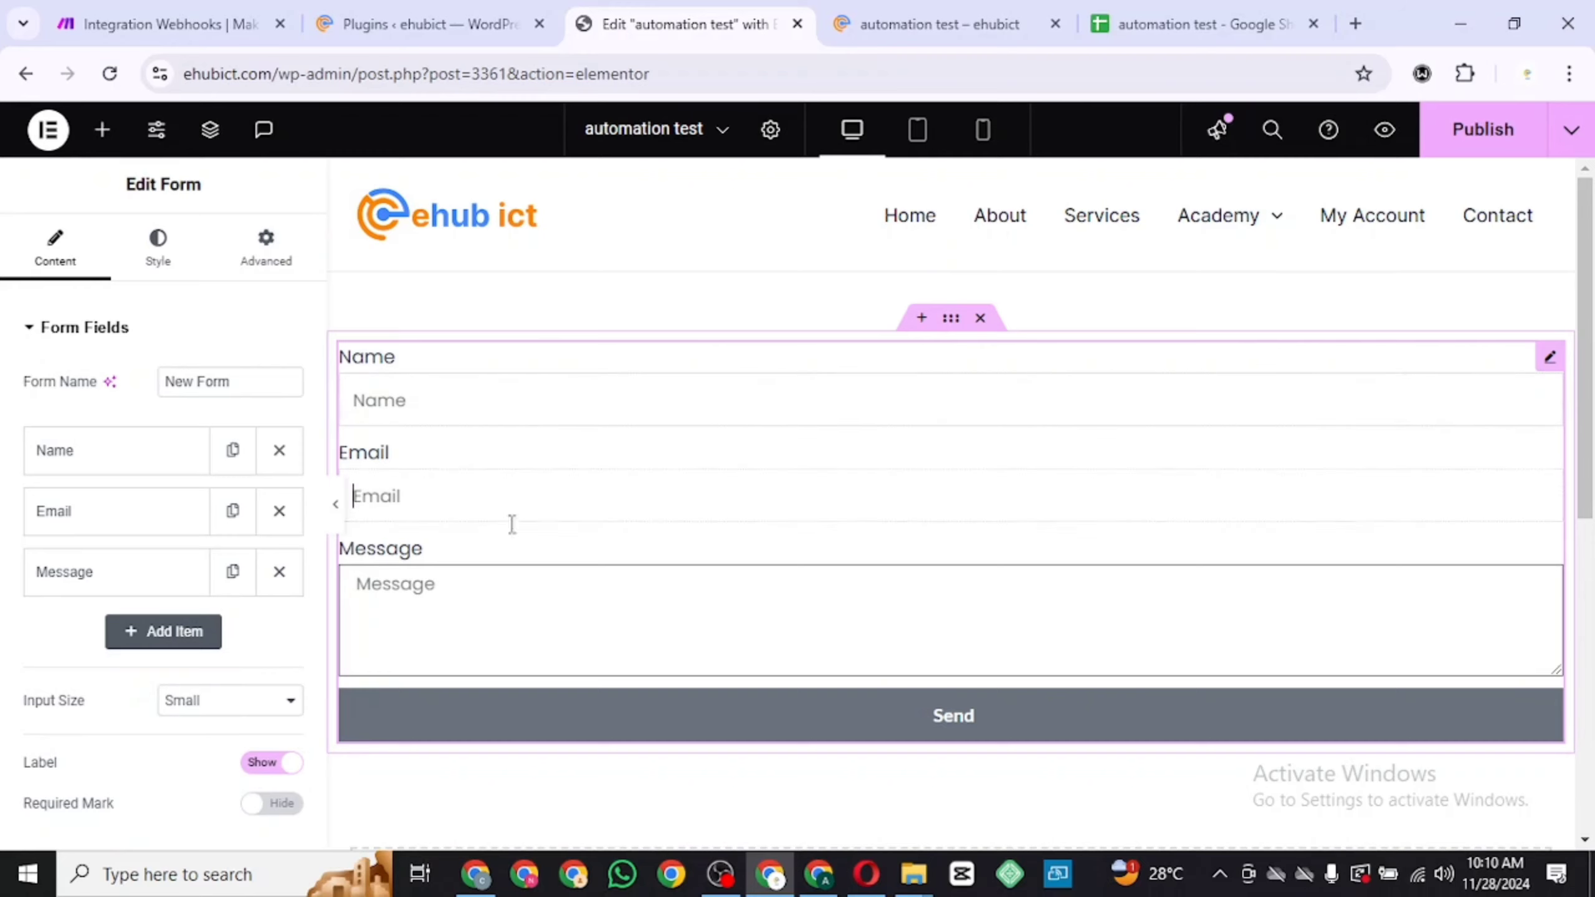
left_click(494, 595)
scroll(498, 597, "down", 1)
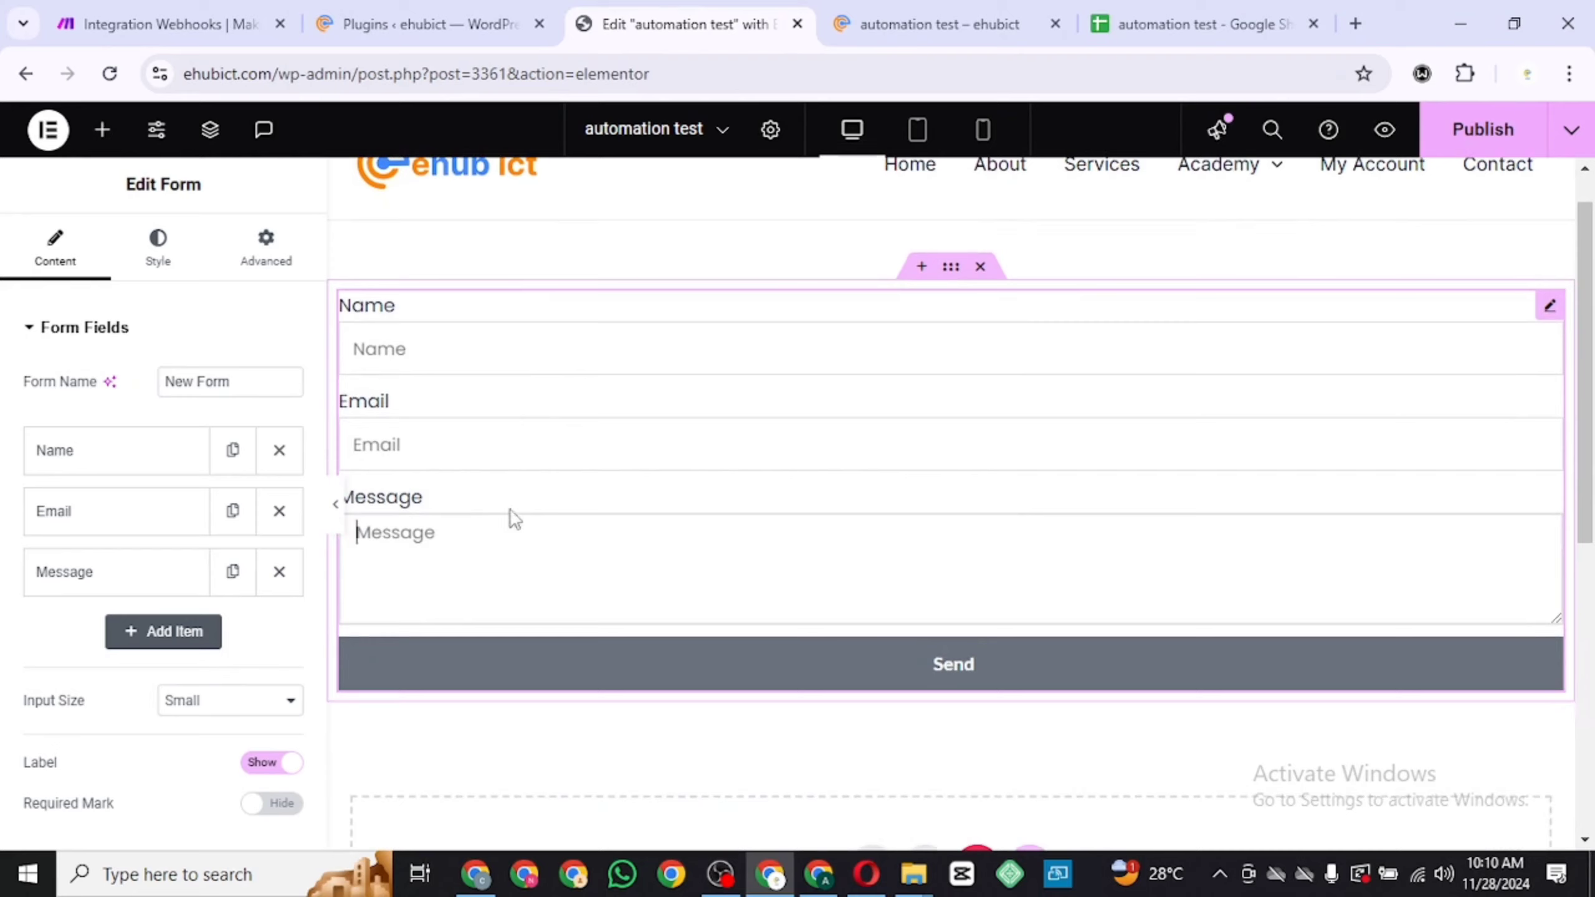
scroll(269, 645, "down", 5)
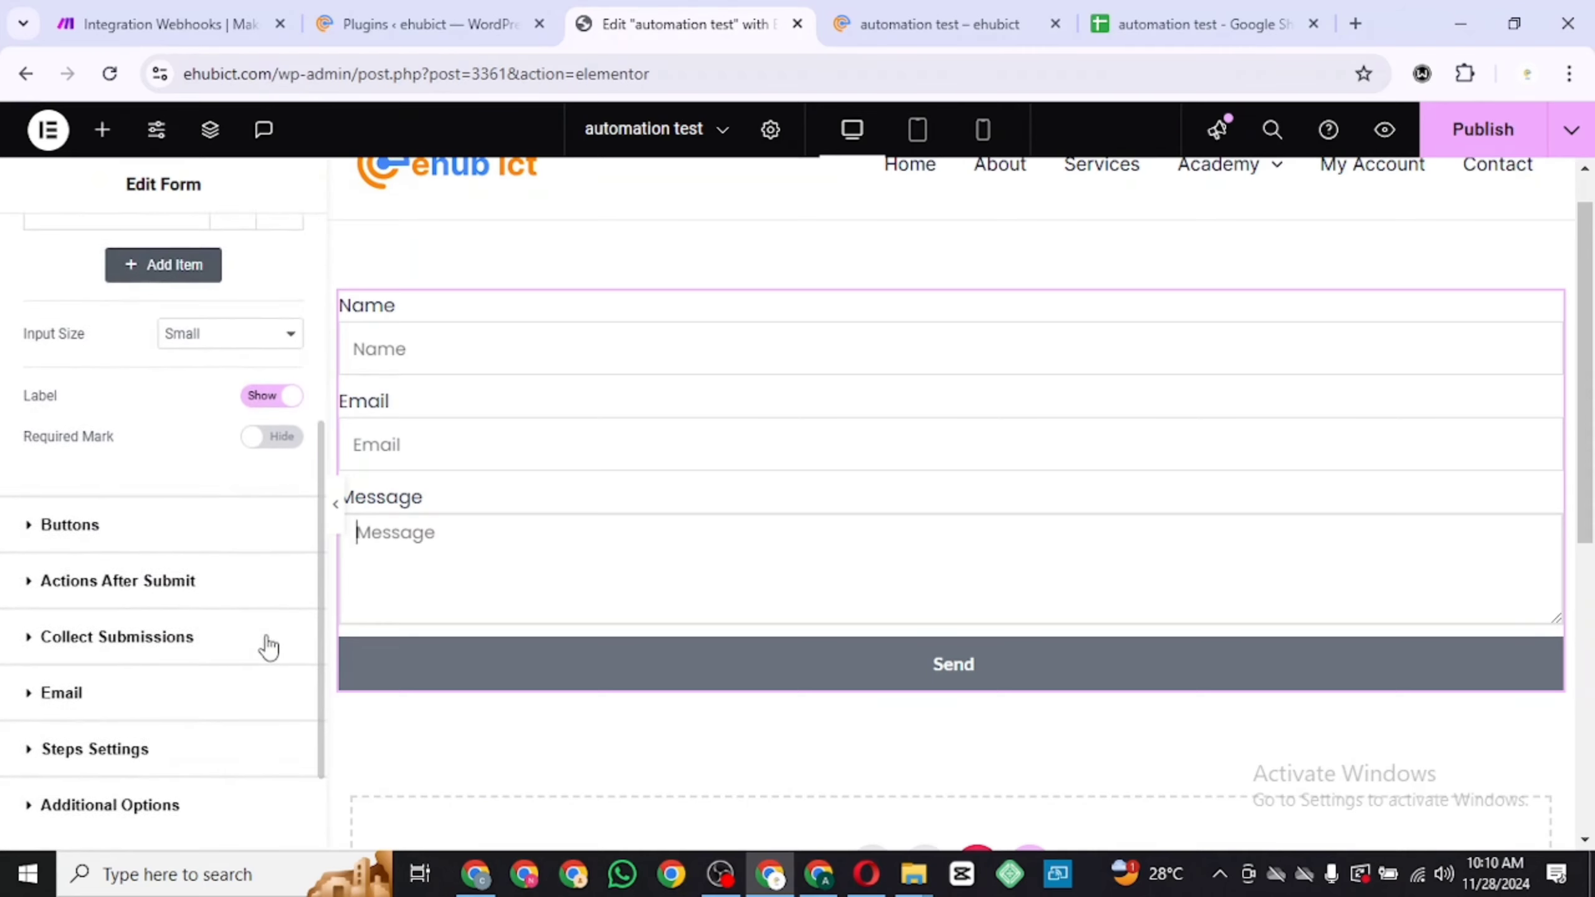
left_click(234, 588)
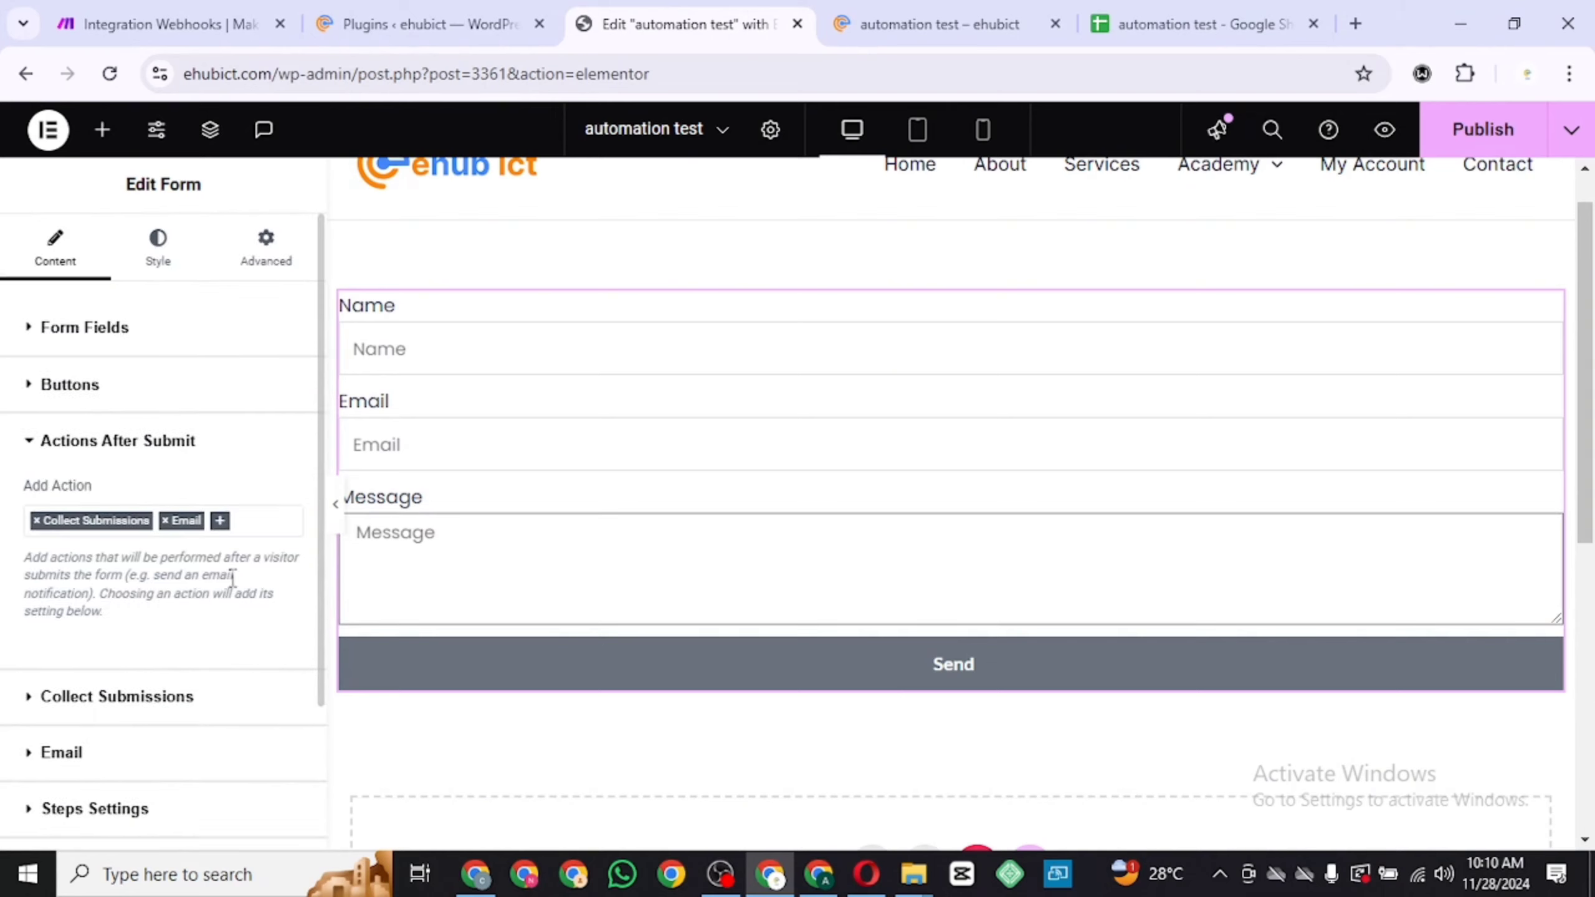
left_click(220, 522)
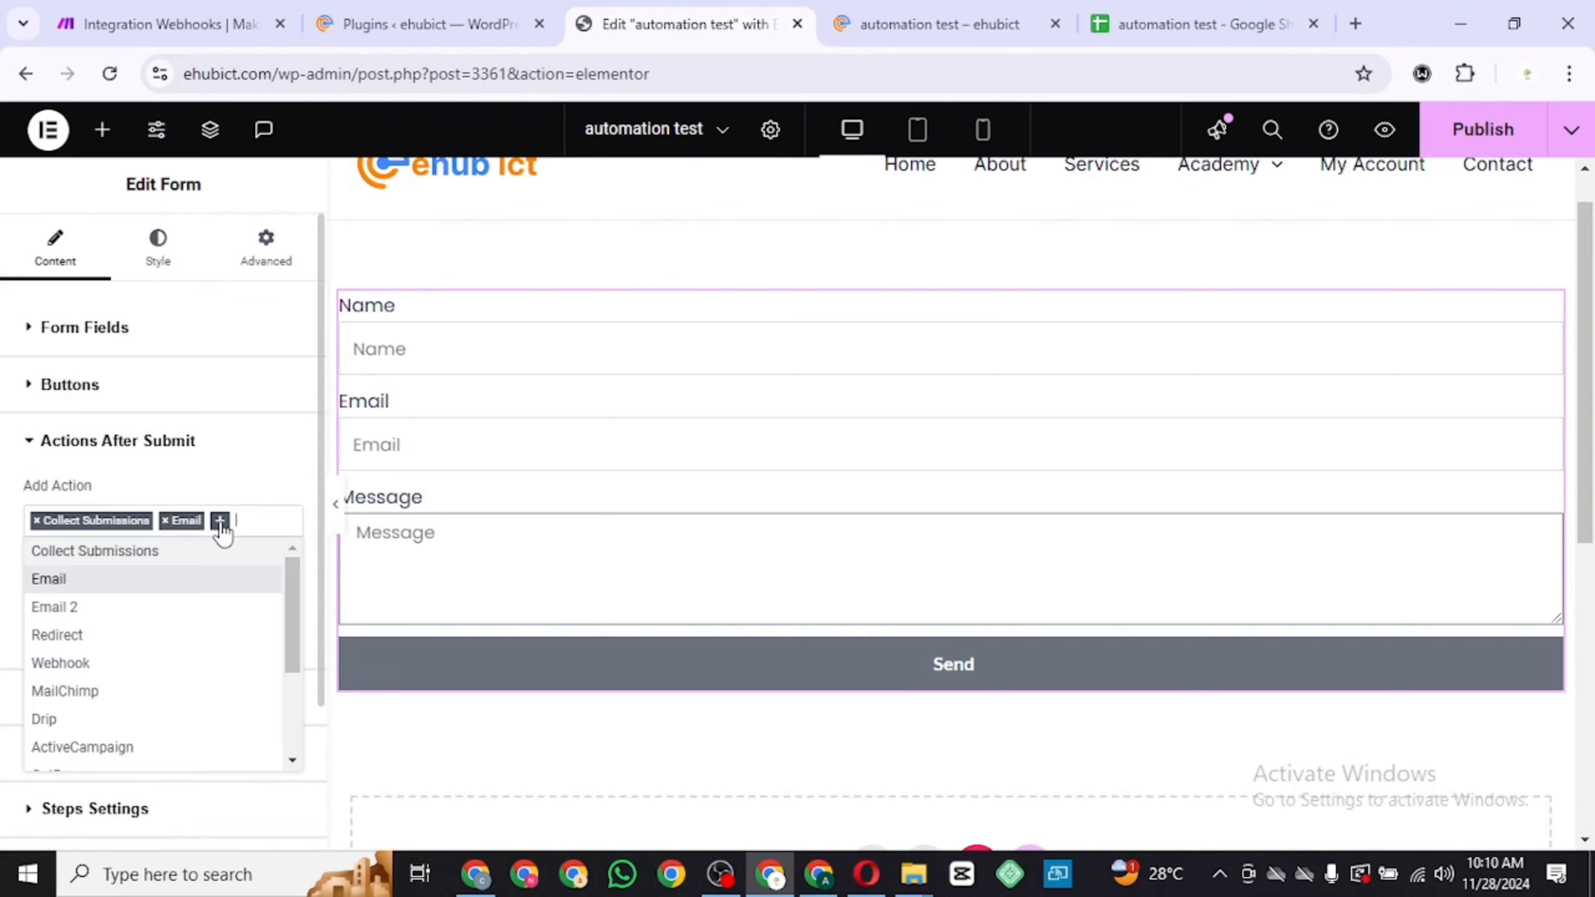
left_click(177, 664)
Paste the copied Make webhook address into the form's Webhook URL and publish the page
scroll(225, 645, "down", 4)
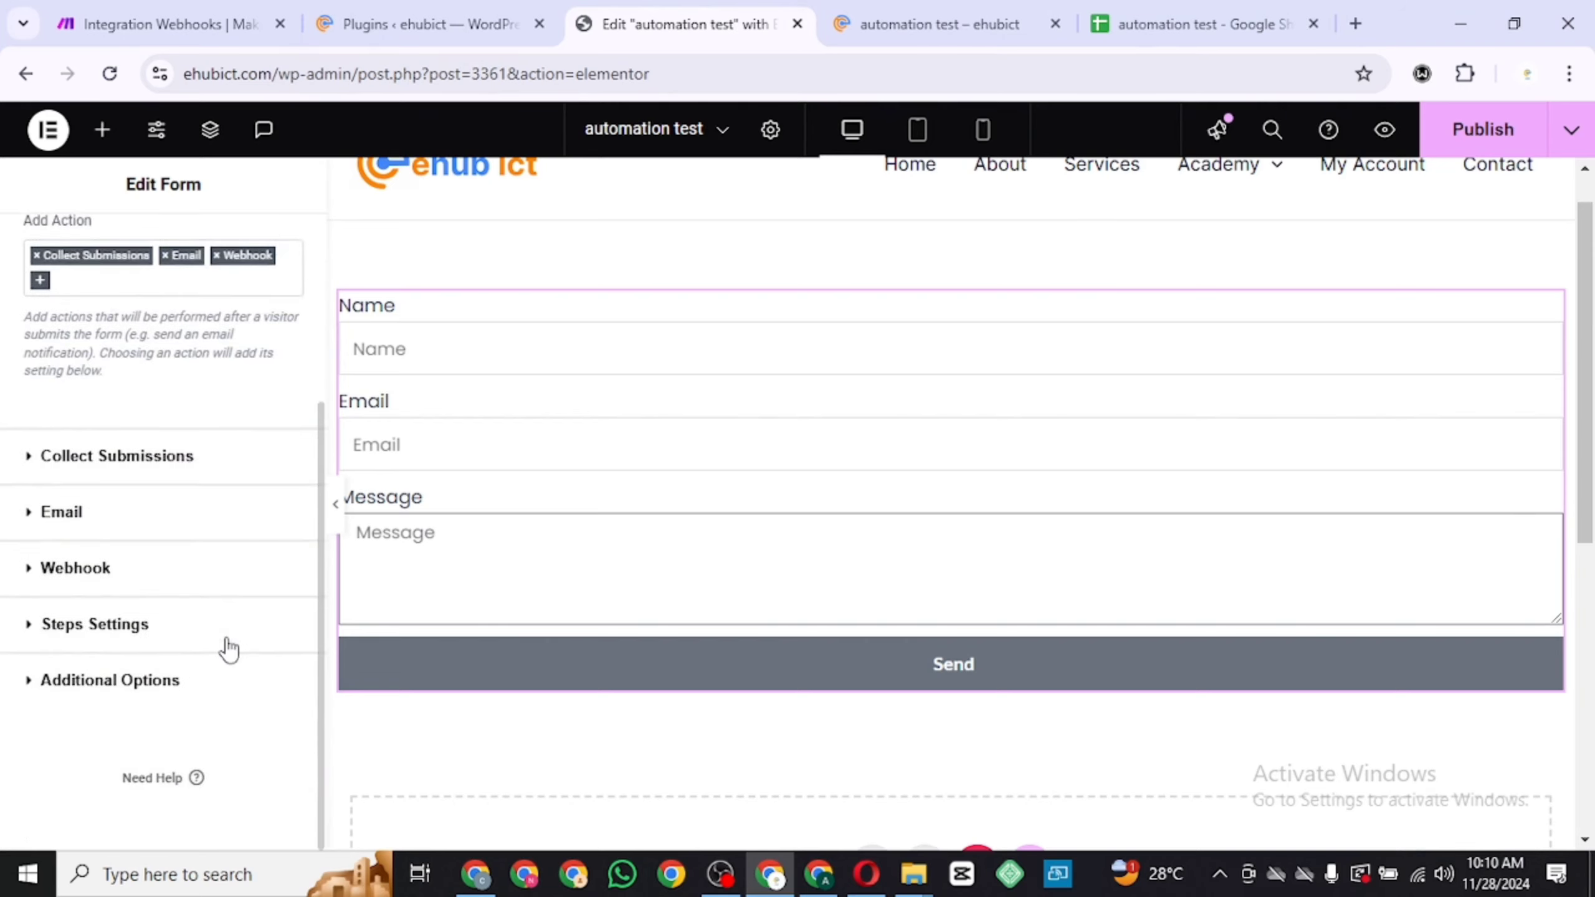
left_click(165, 587)
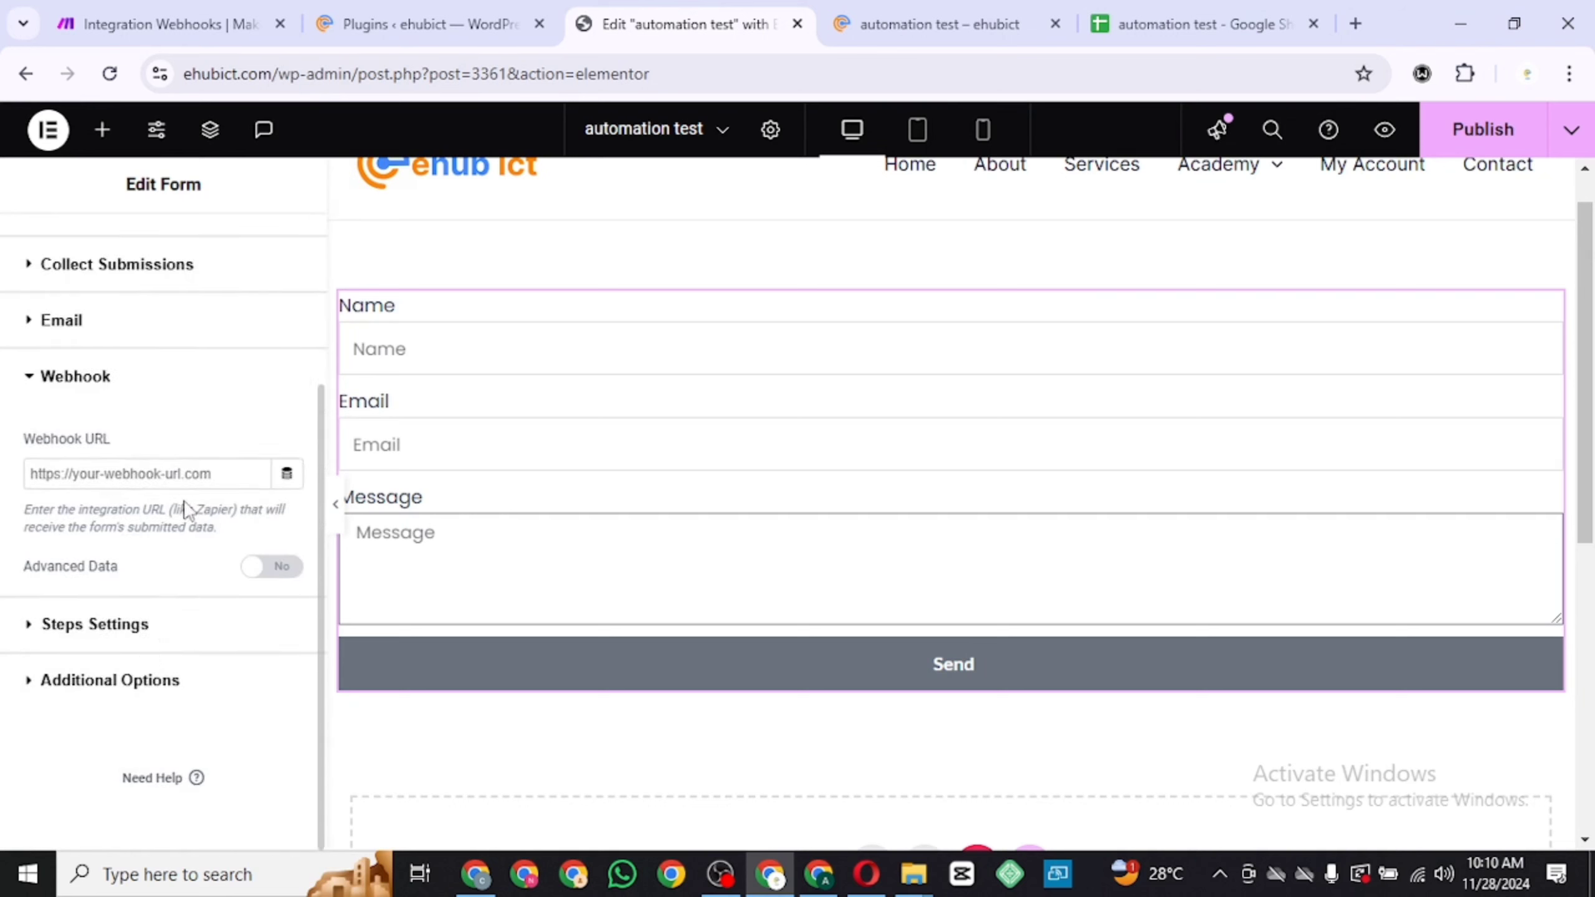
left_click(181, 472)
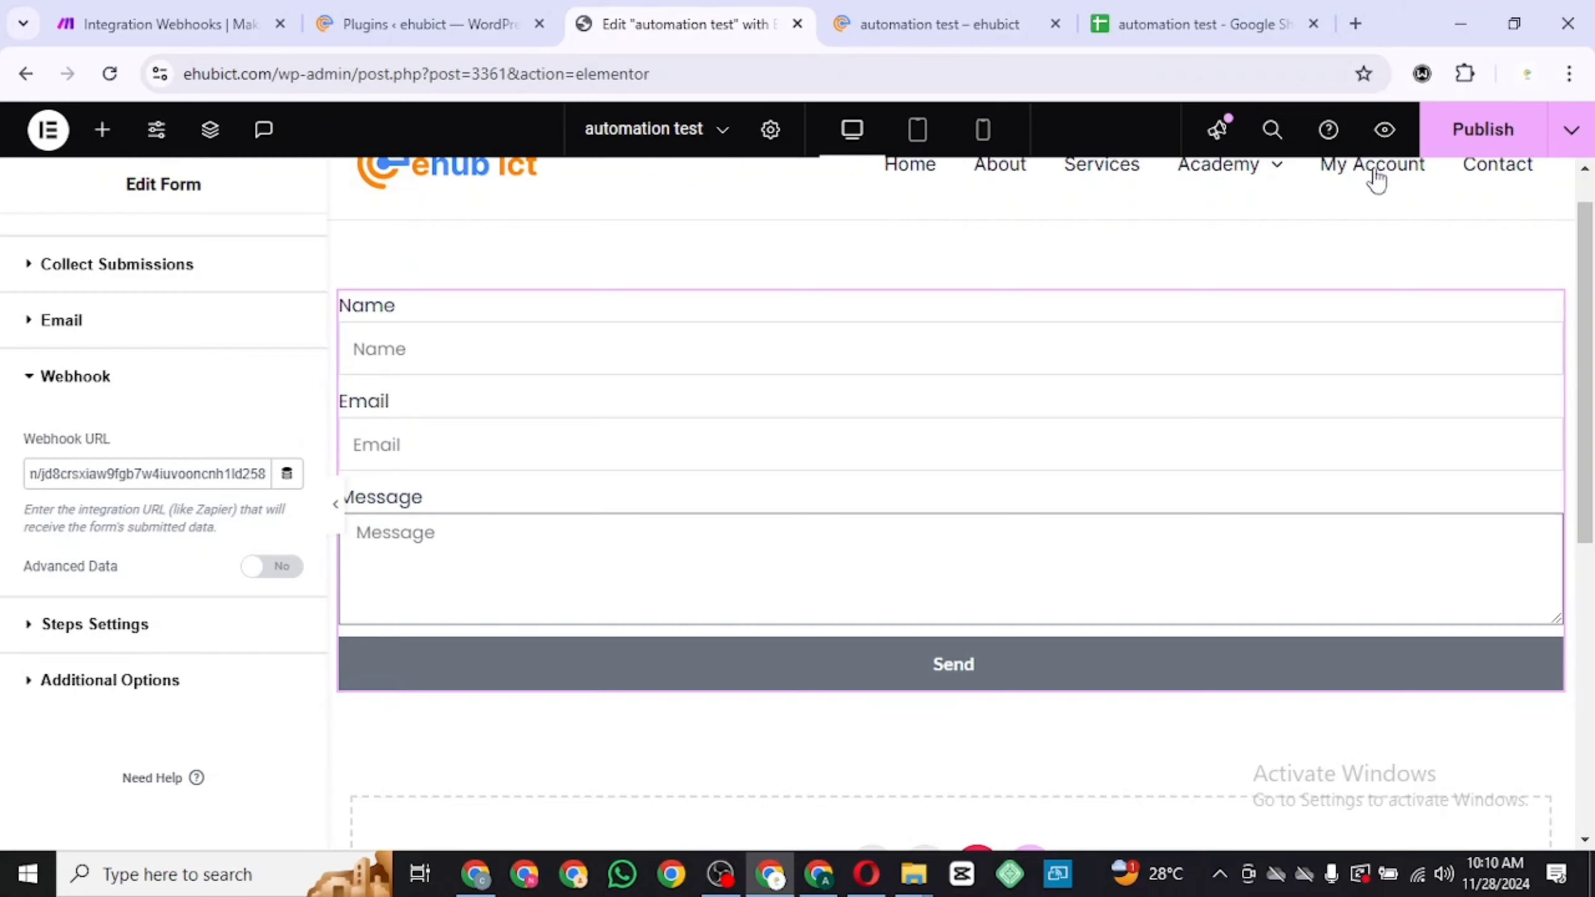
left_click(1483, 129)
mouse_move(1258, 223)
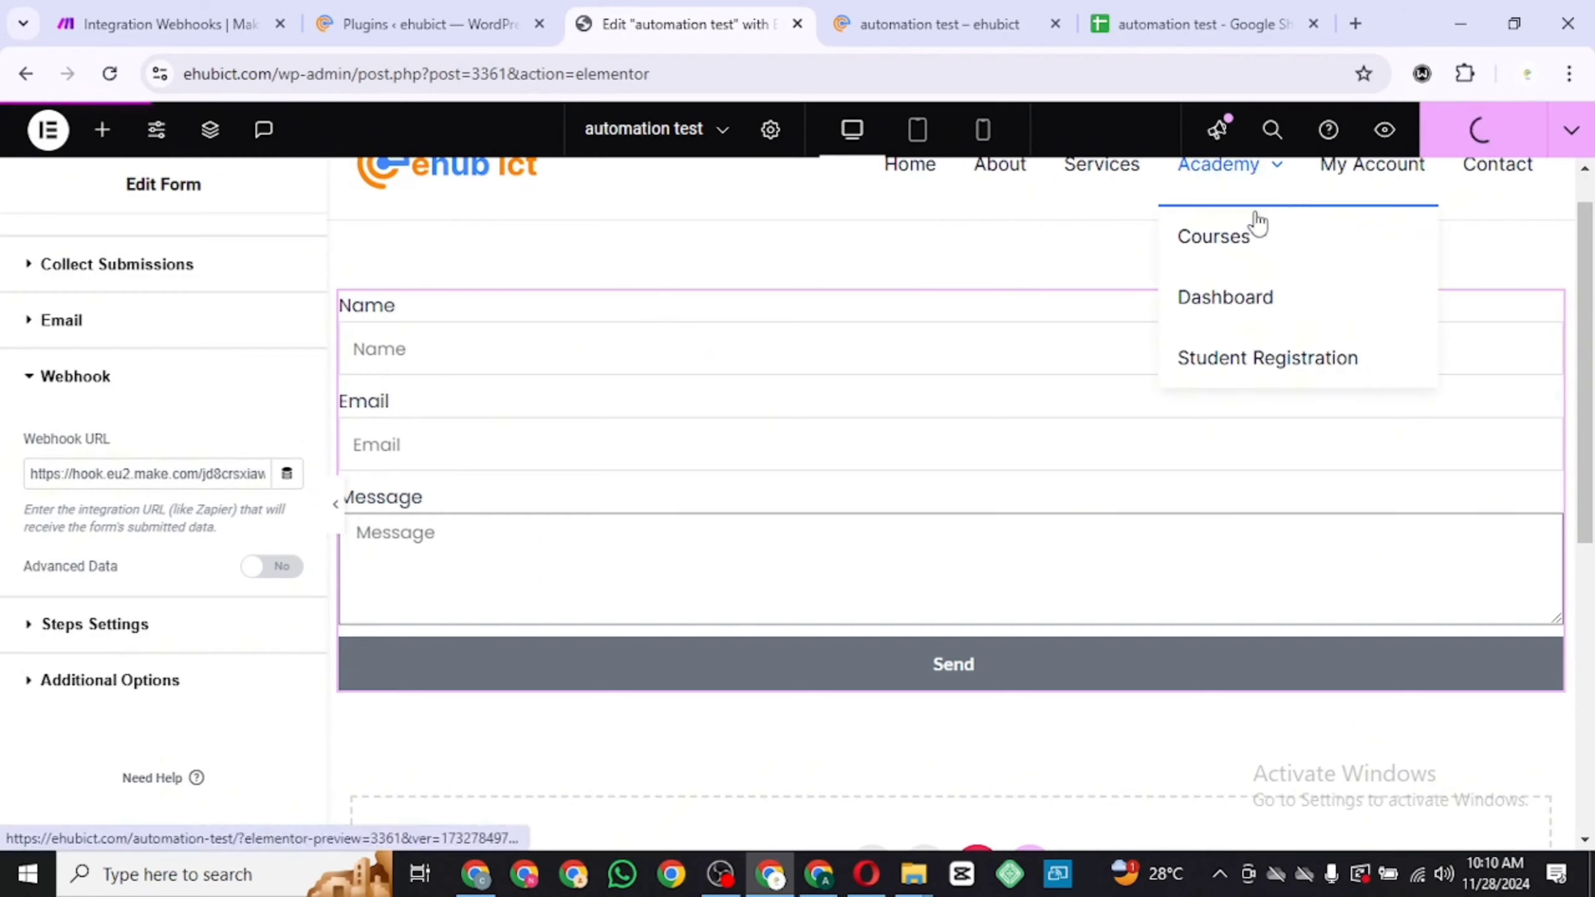
Open the published automation test page from the editor to view the live form
left_click(1570, 134)
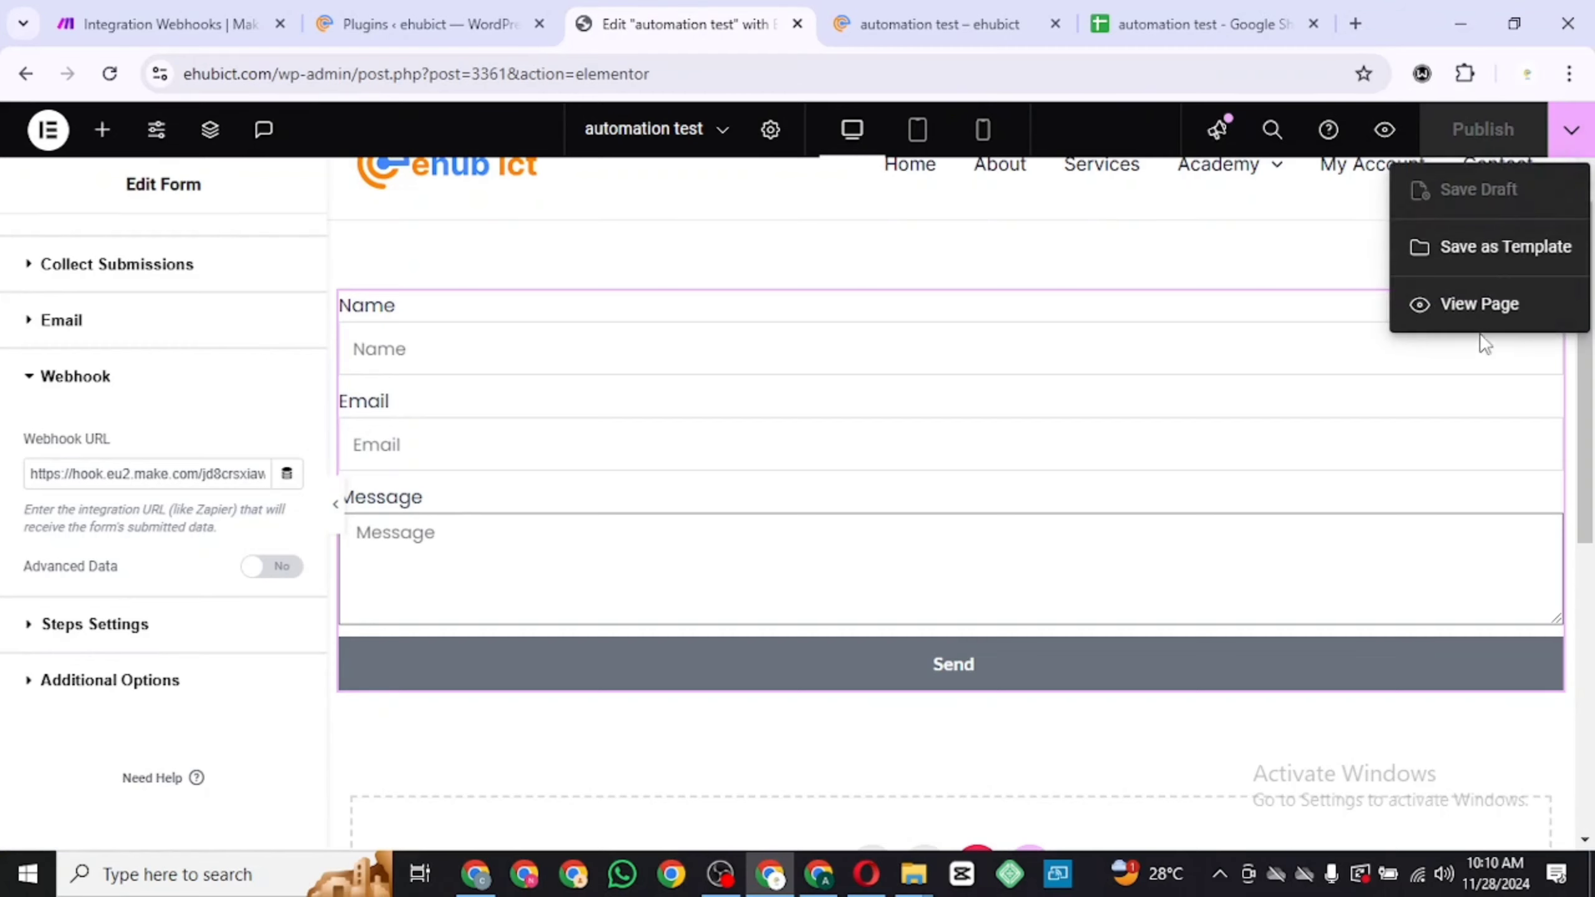
right_click(1488, 310)
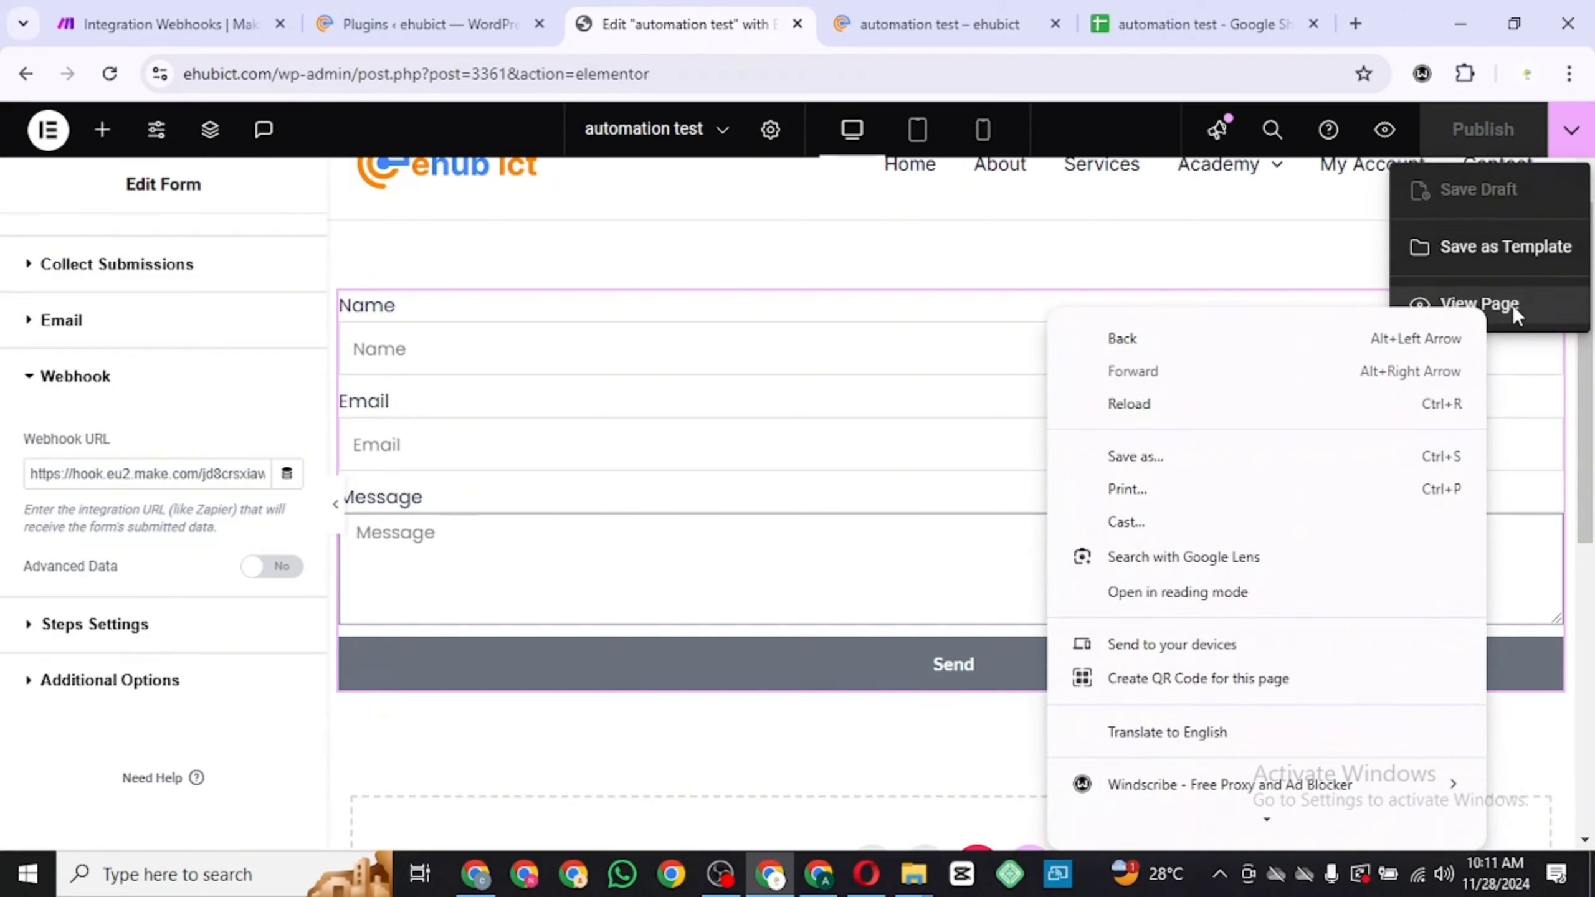
left_click(1513, 309)
left_click(1513, 310)
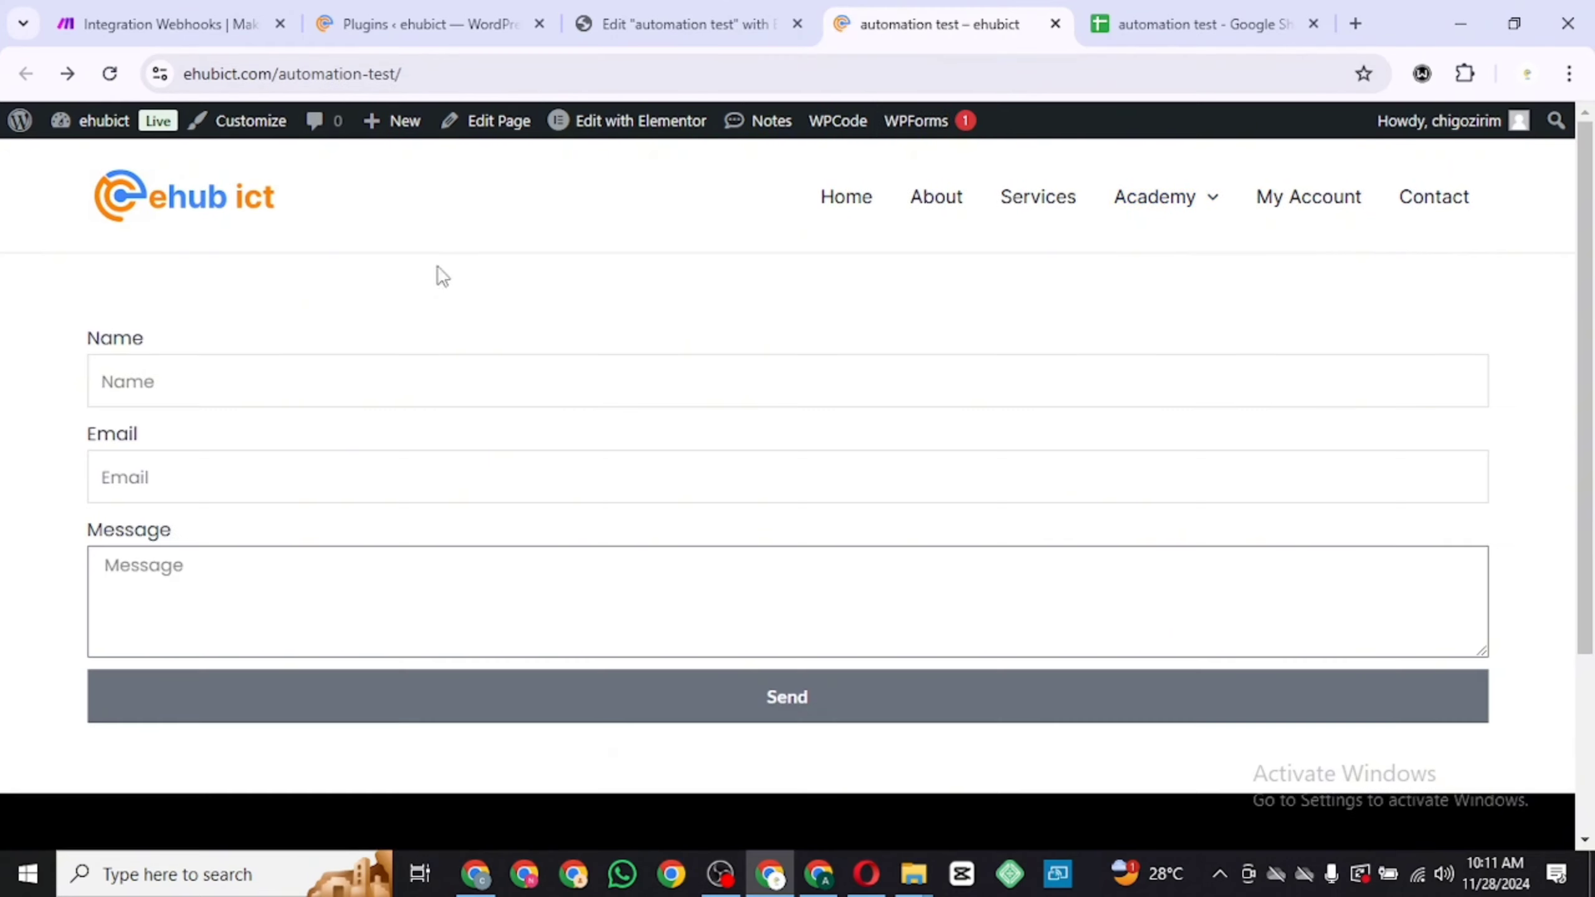
Compare the live form's Name, Email and Message fields with the spreadsheet's header columns
left_click(292, 383)
left_click(282, 489)
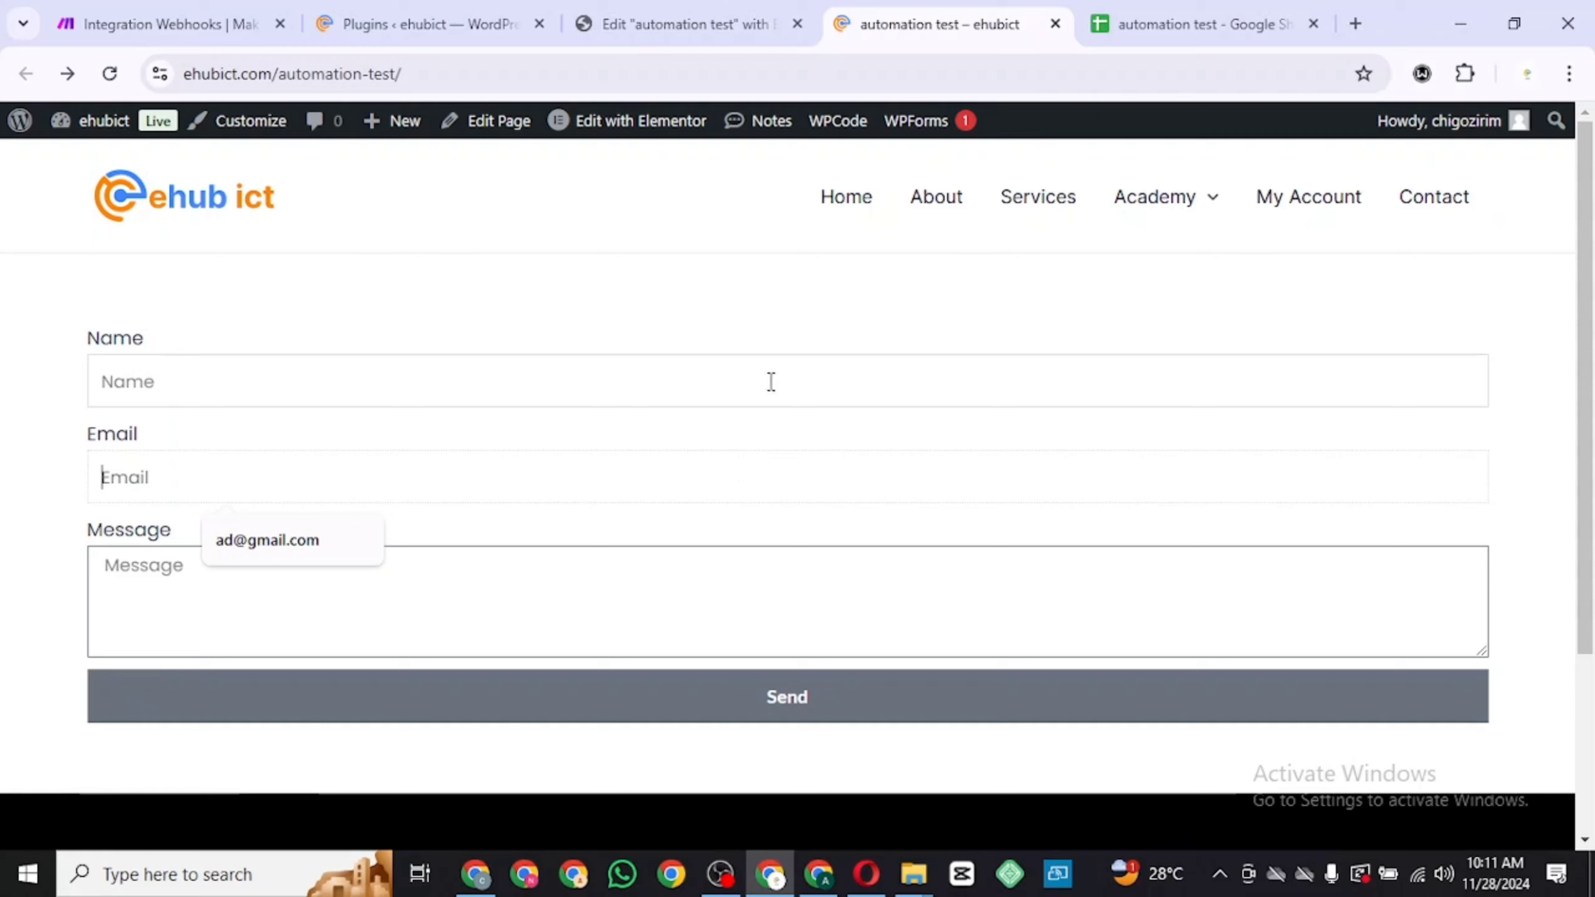
left_click(827, 365)
left_click(790, 459)
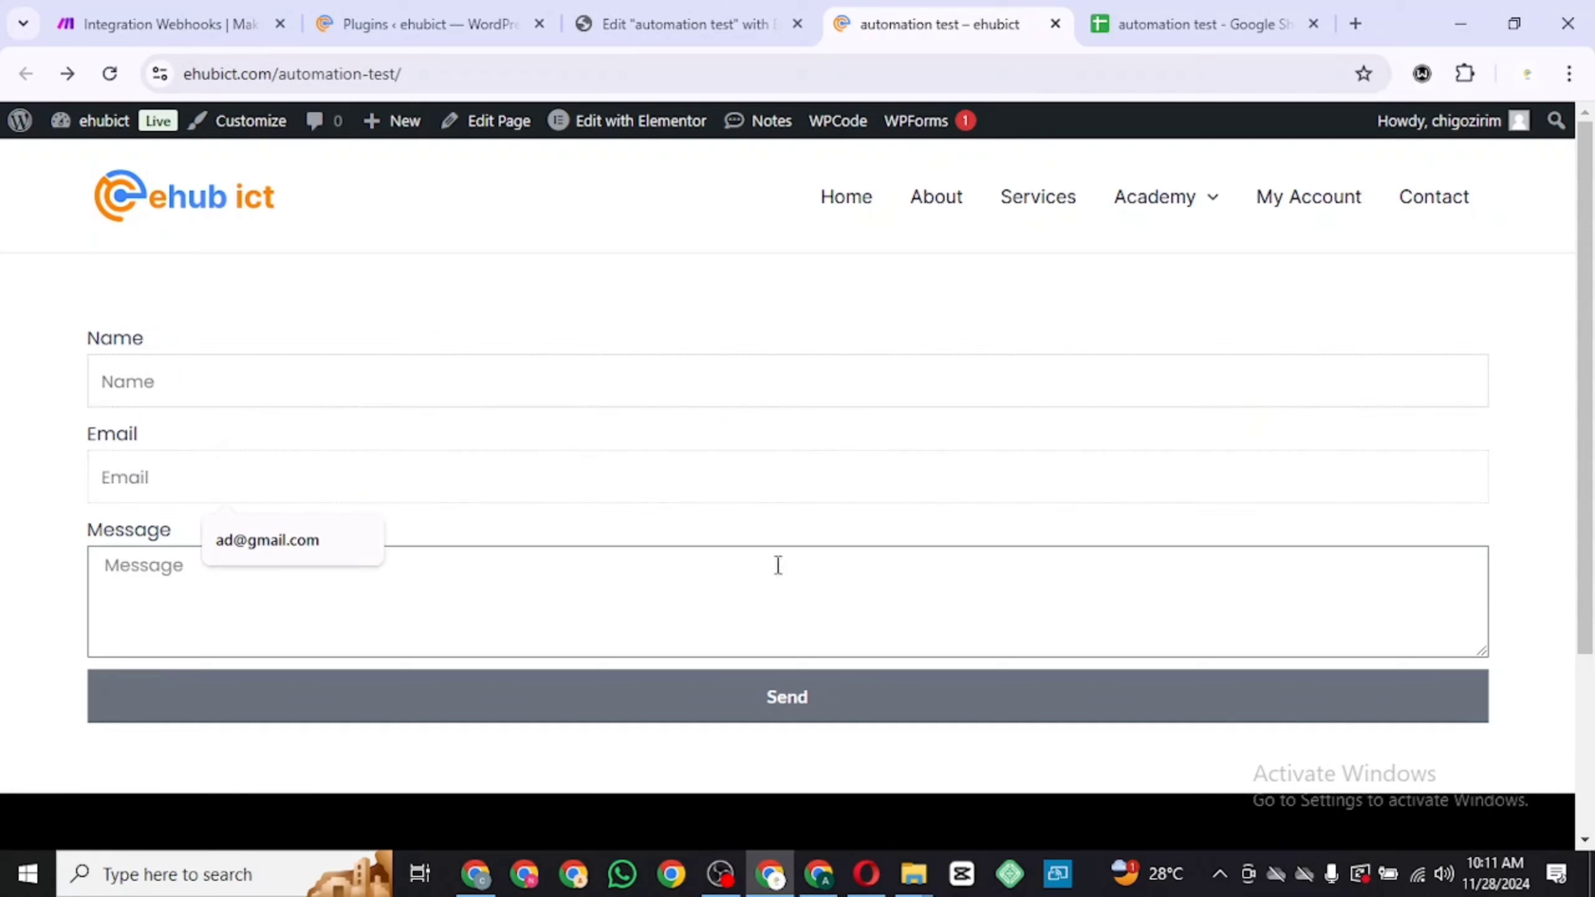
left_click(774, 584)
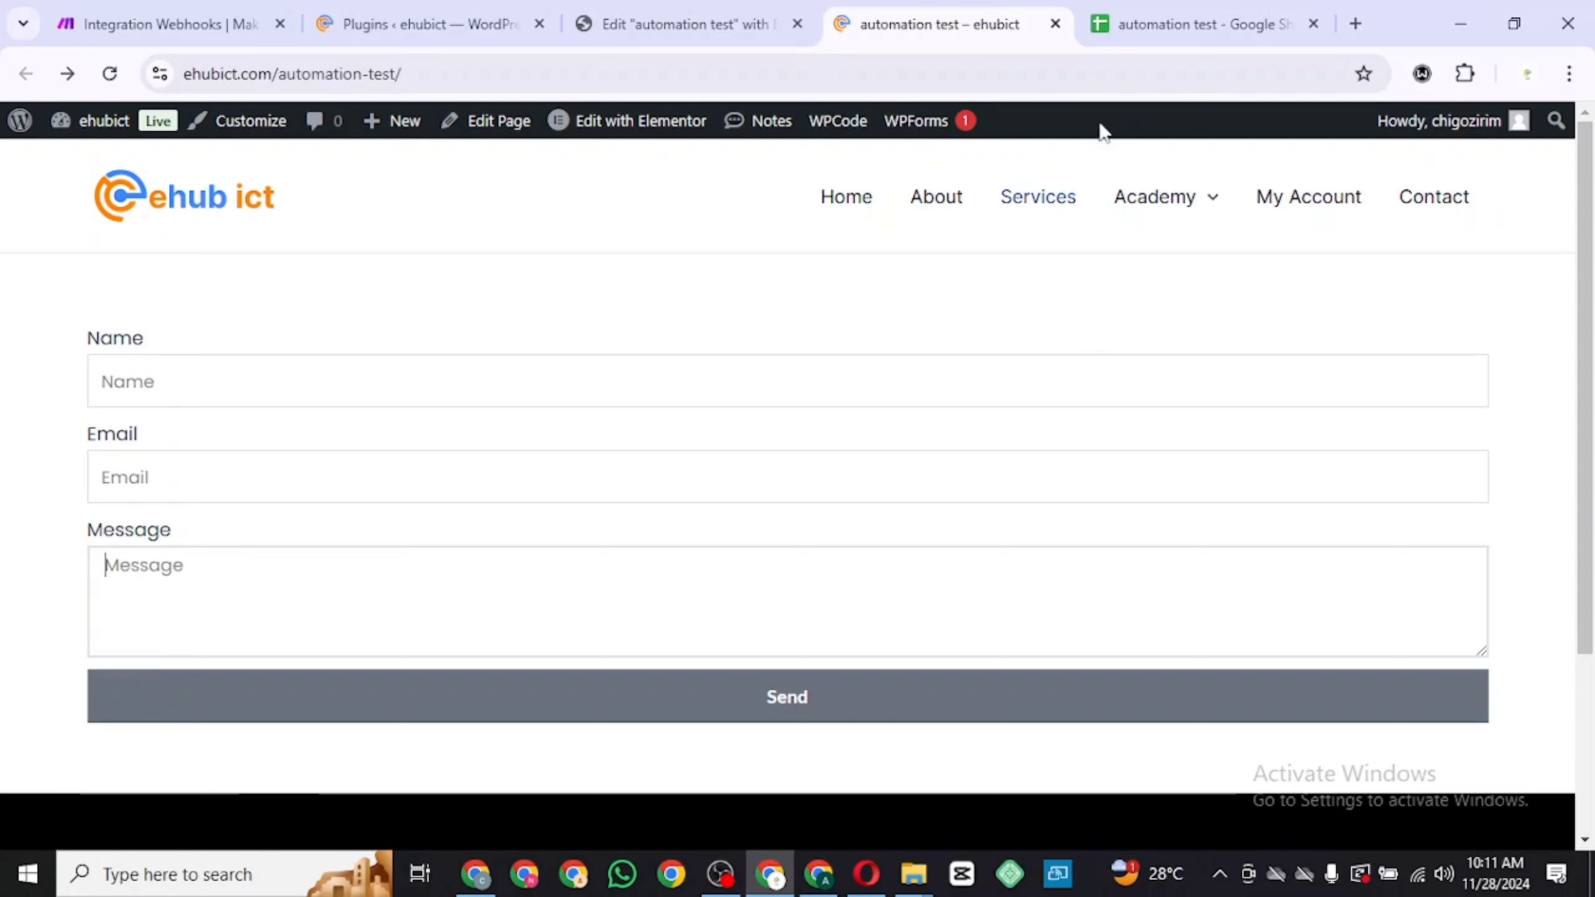
left_click(1152, 25)
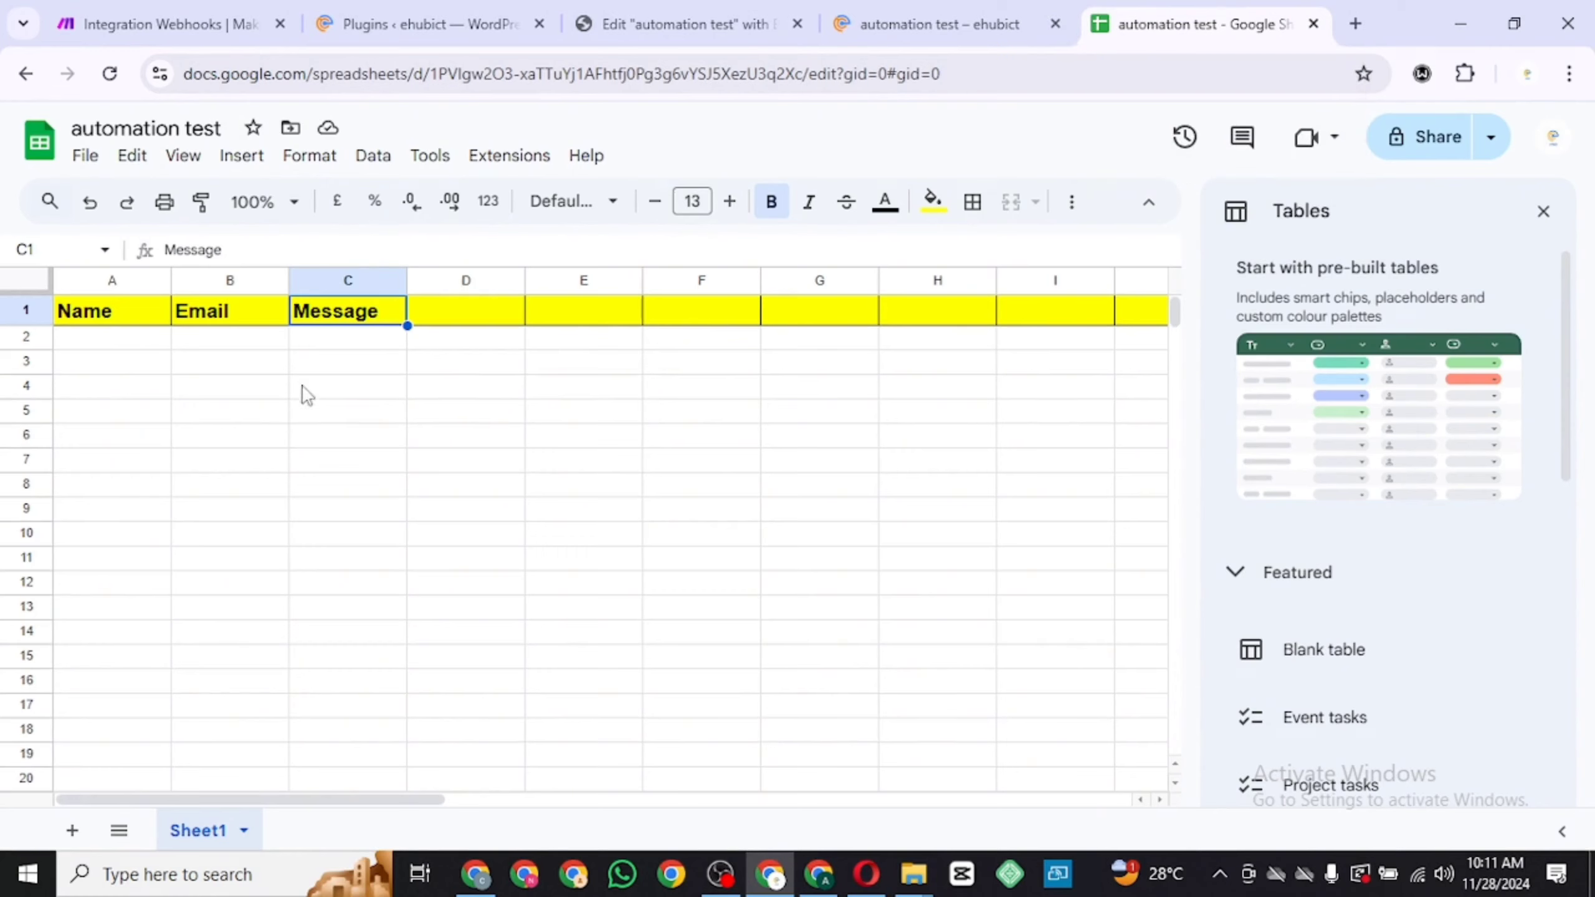
left_click(105, 318)
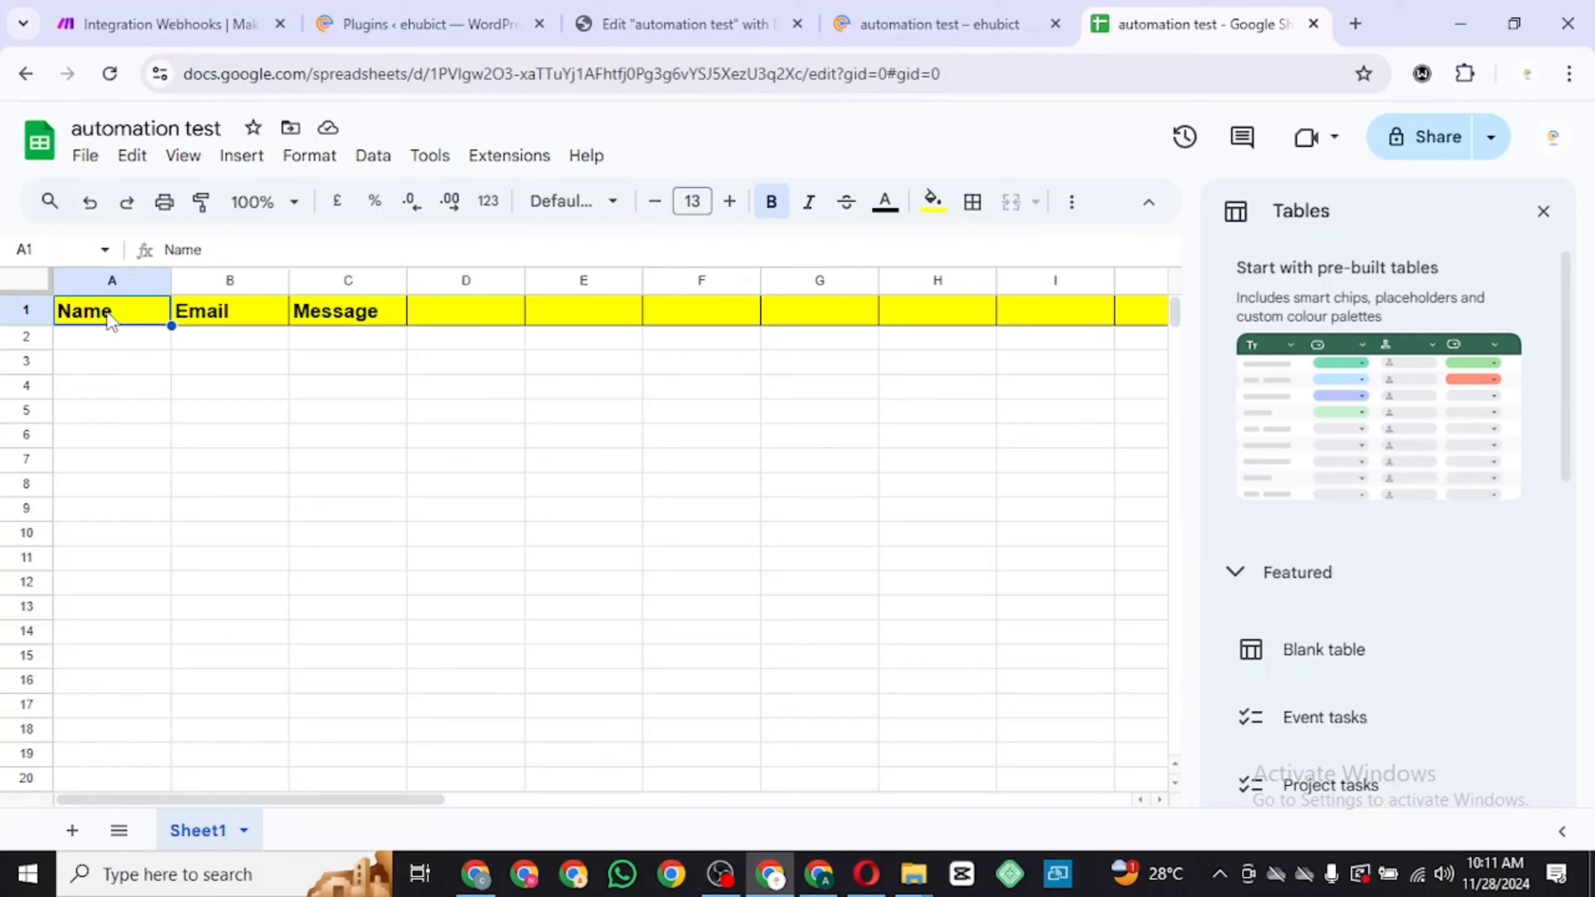
left_click(223, 314)
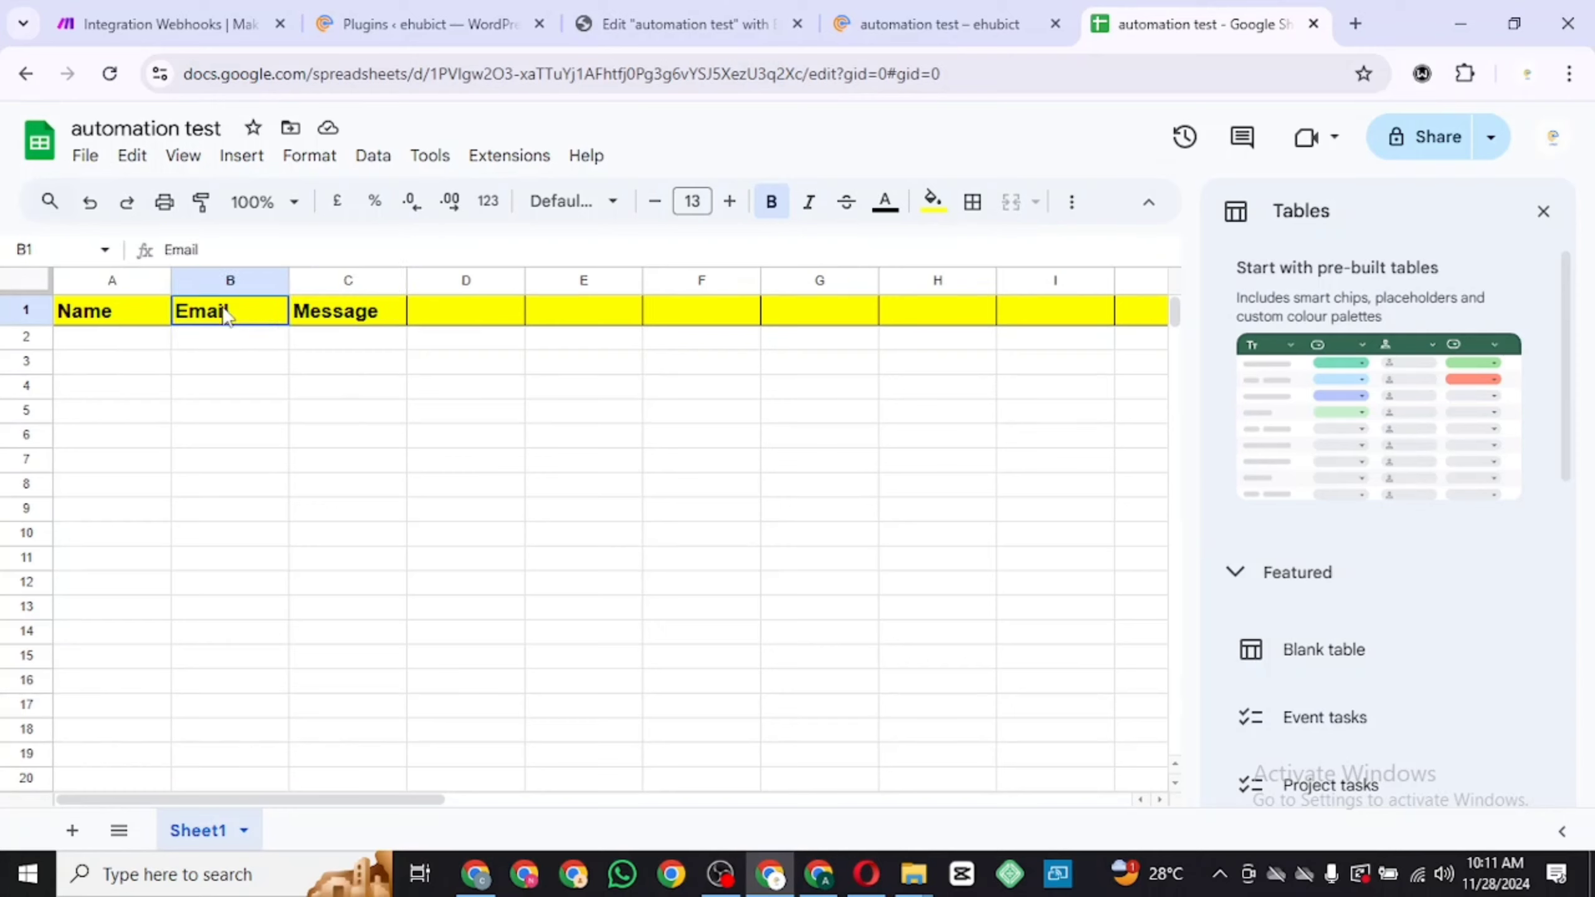
left_click(309, 310)
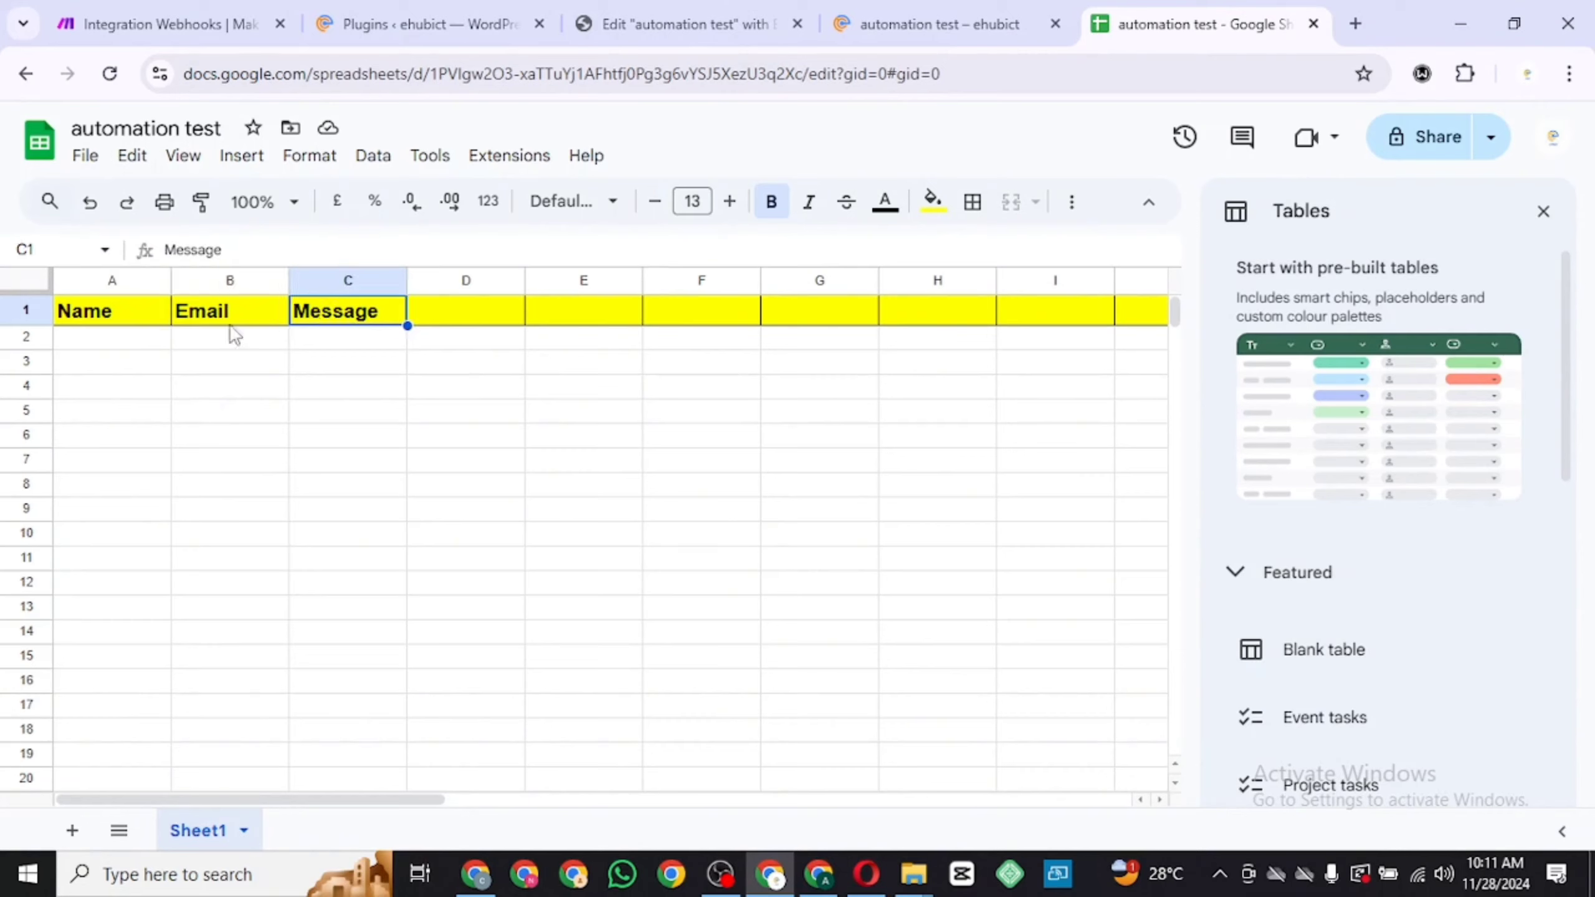
left_click(116, 321)
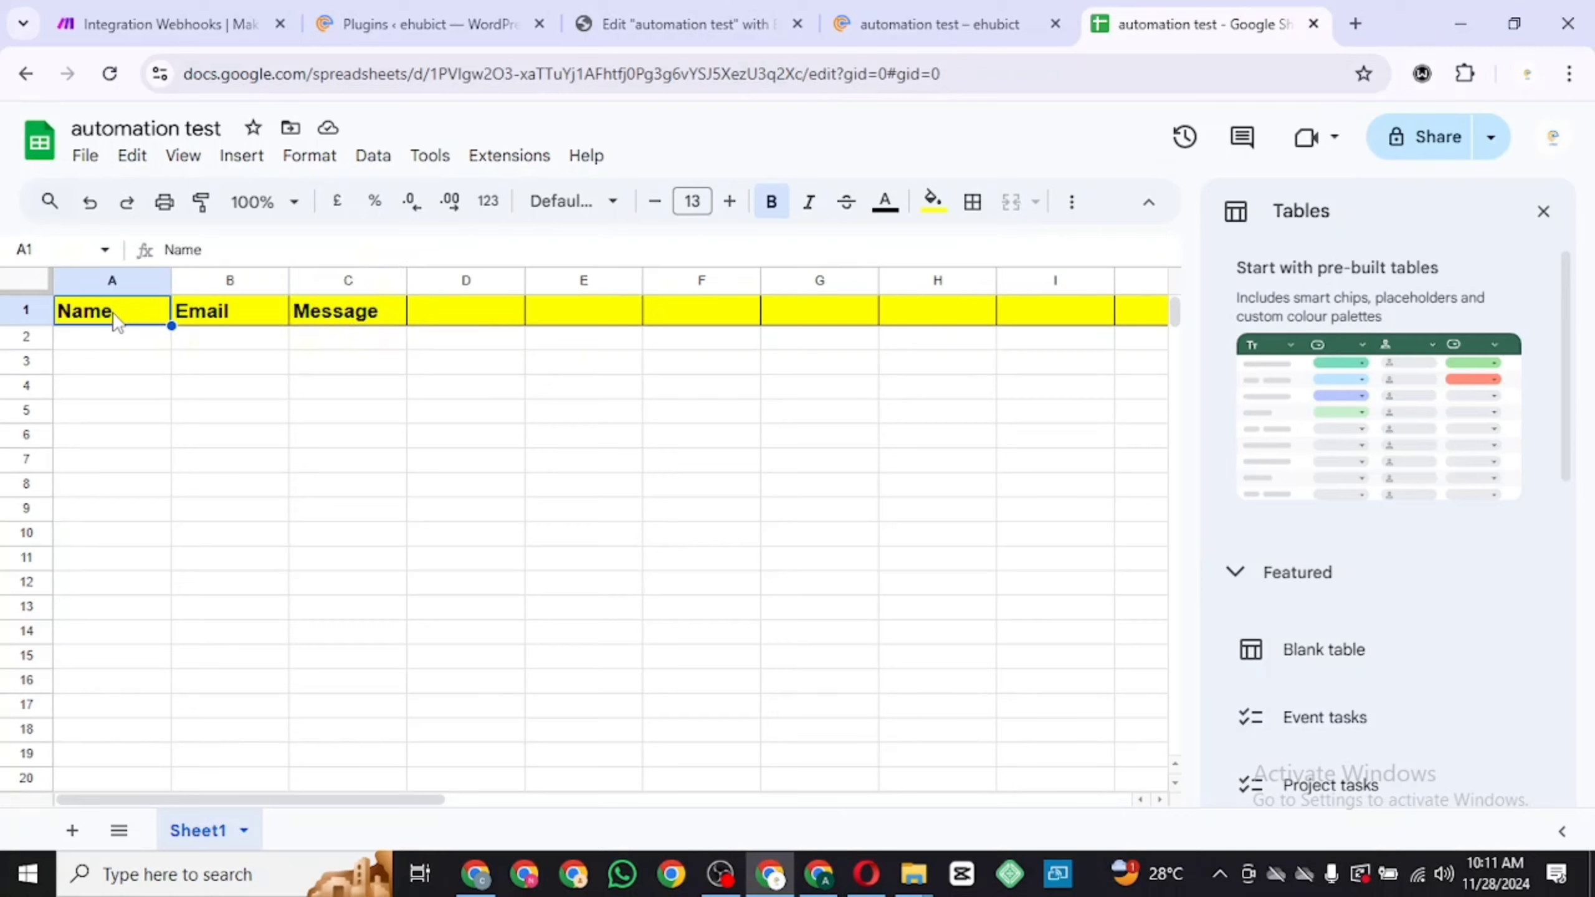
left_click(190, 320)
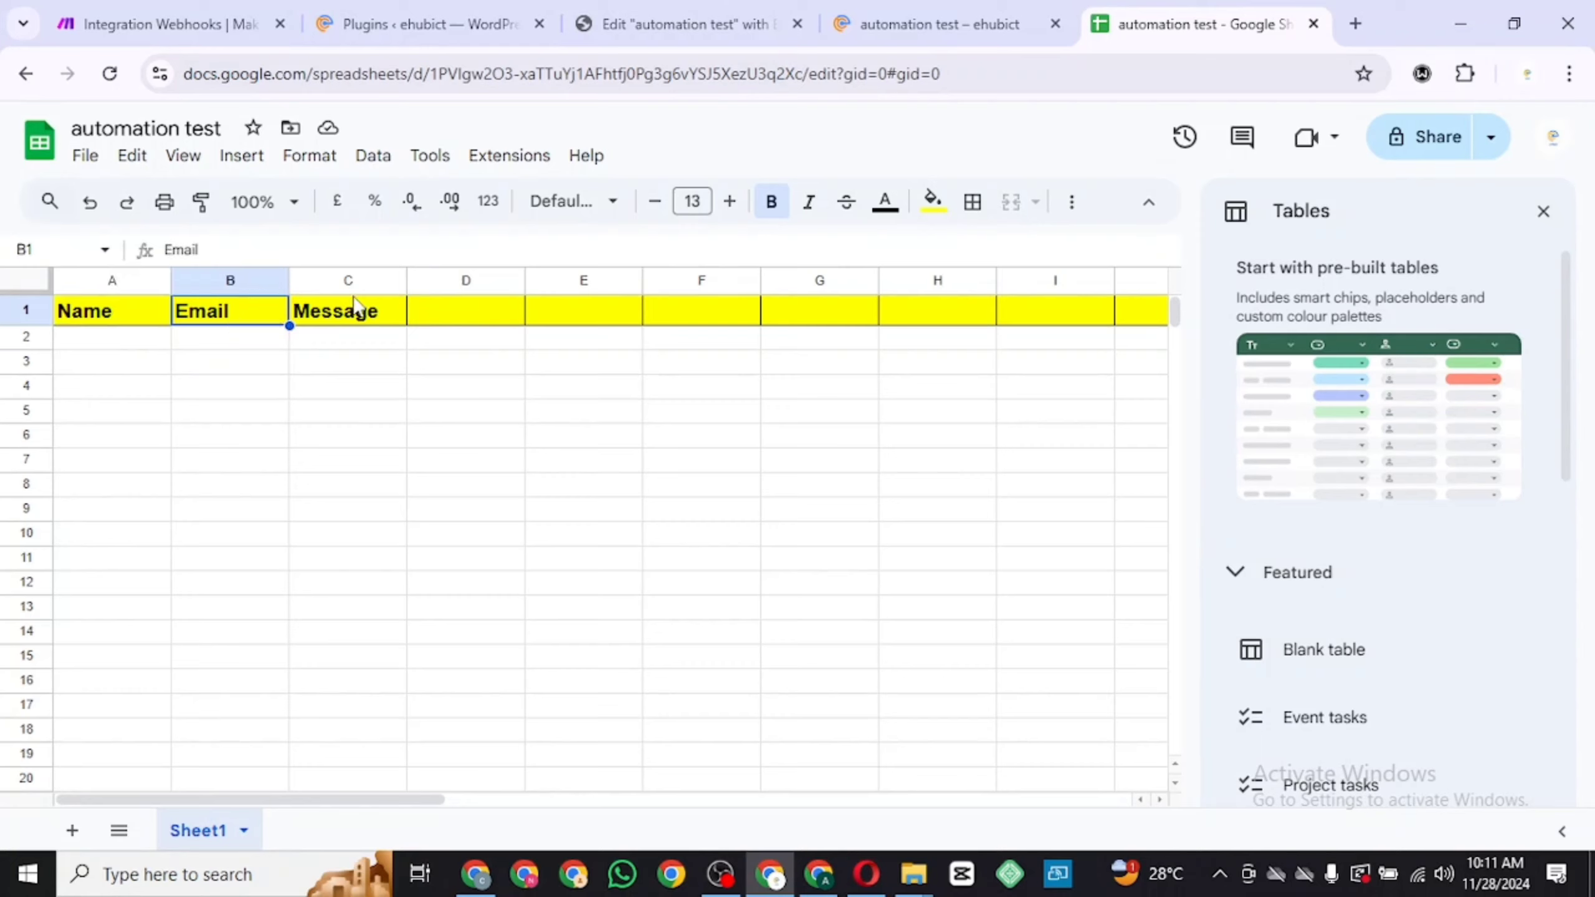
left_click(355, 319)
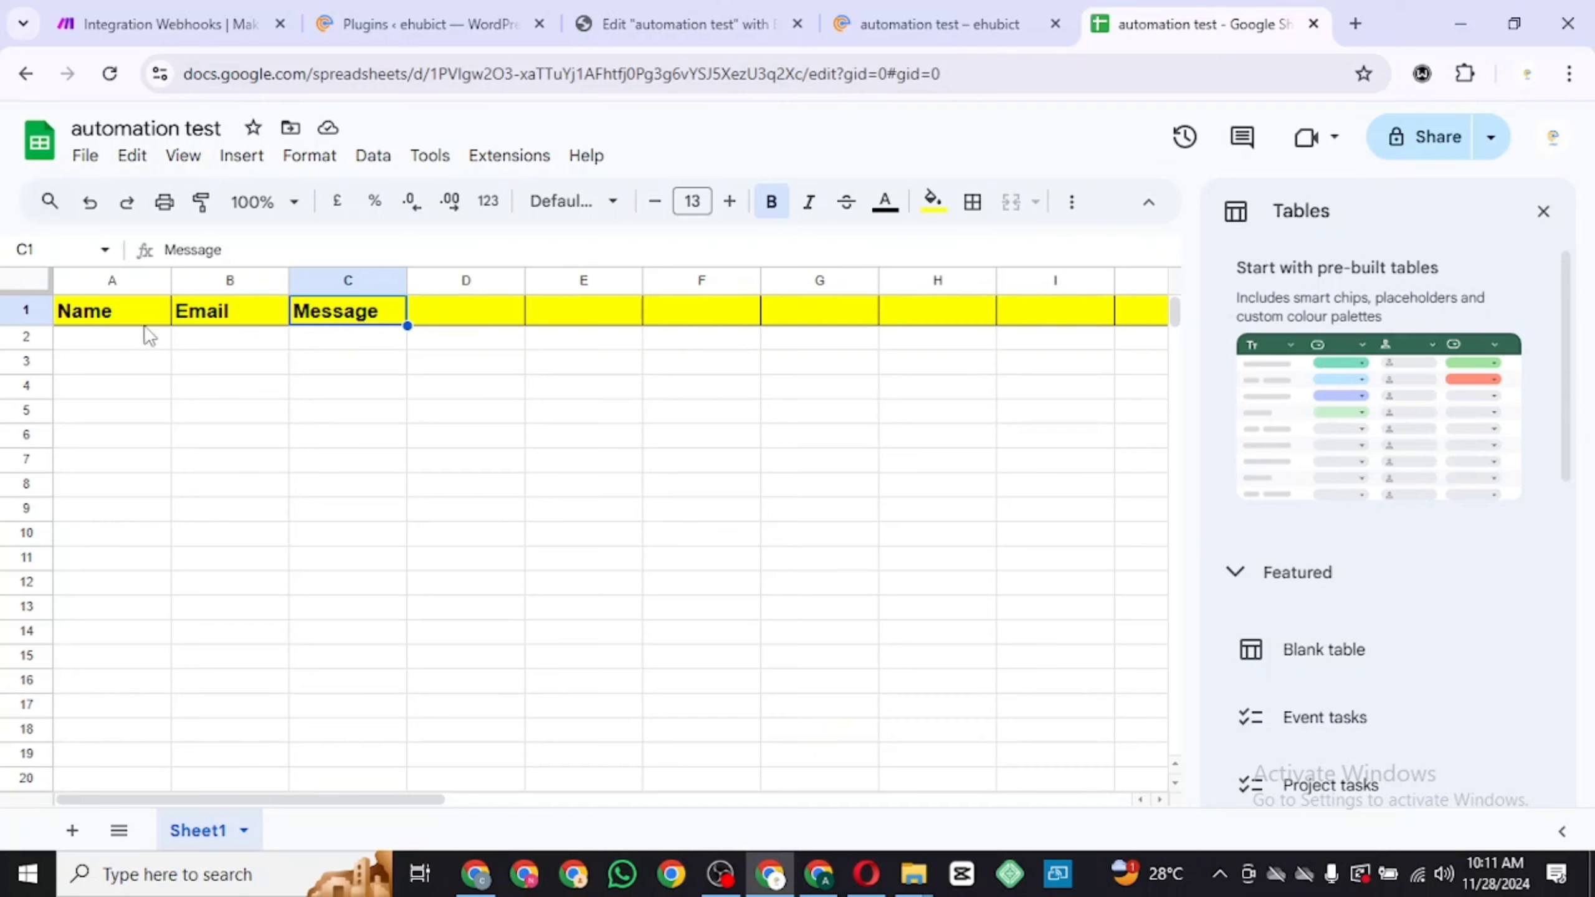
left_click(88, 318)
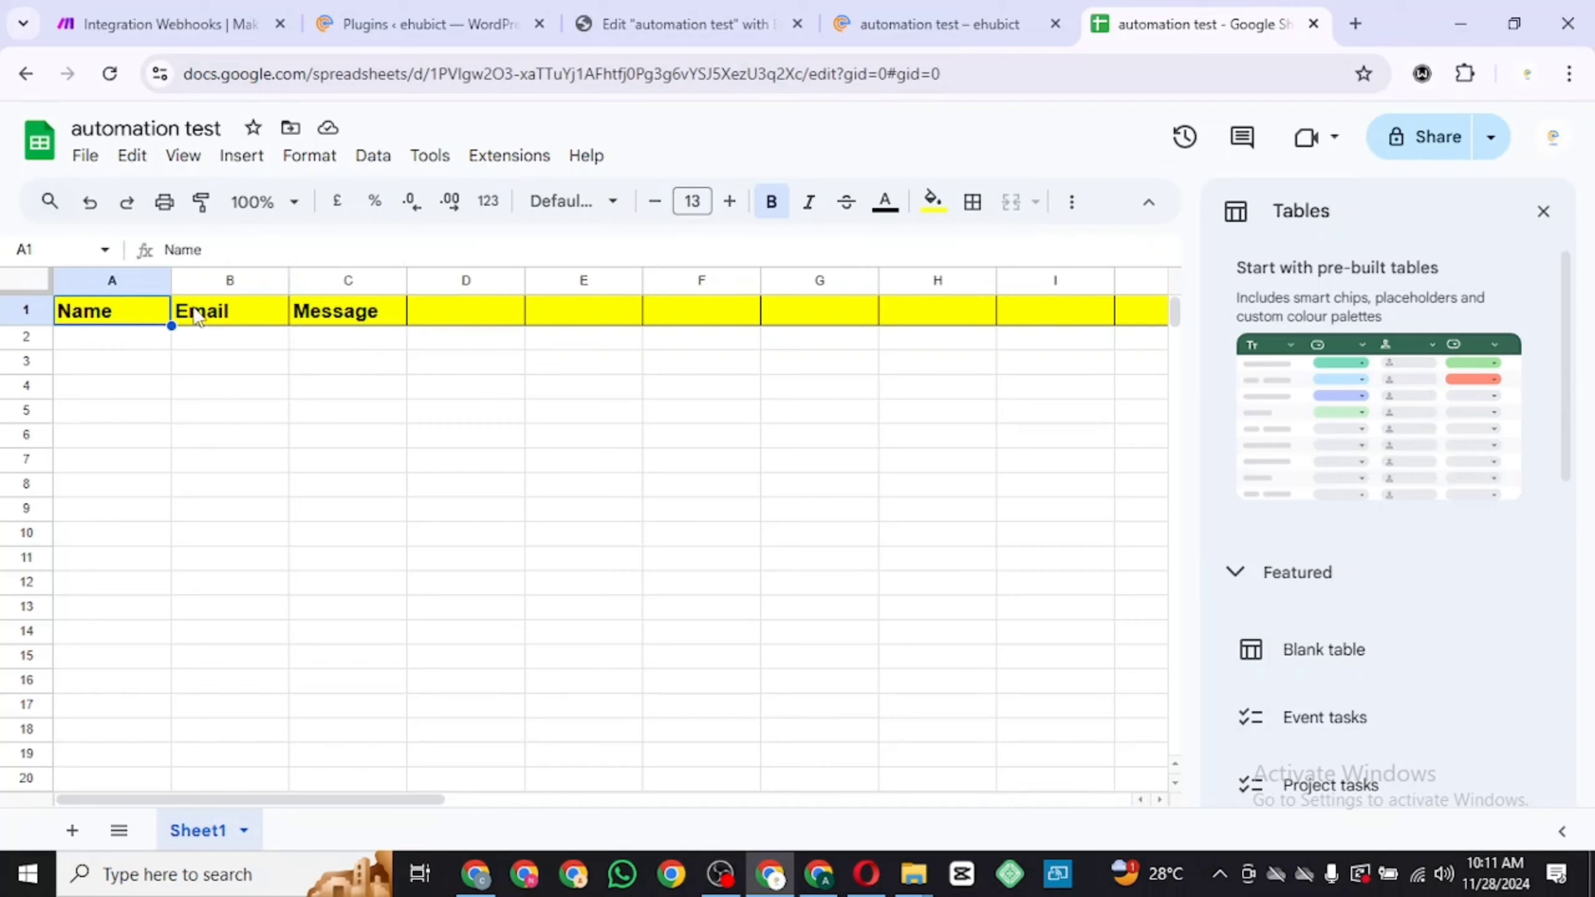
left_click(192, 314)
left_click(348, 317)
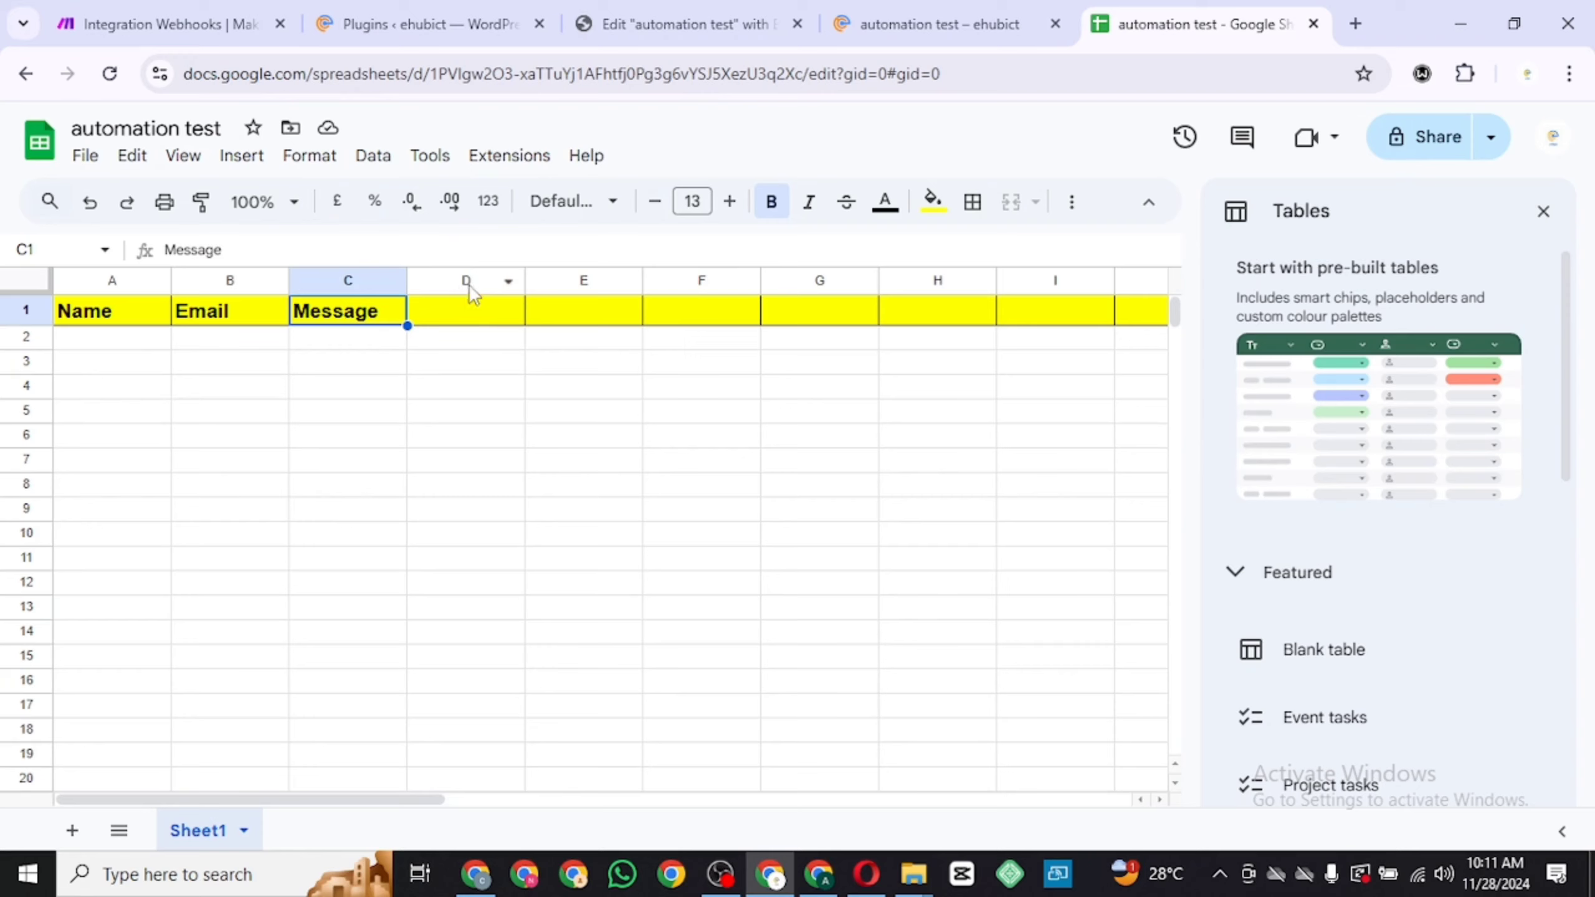
left_click(473, 300)
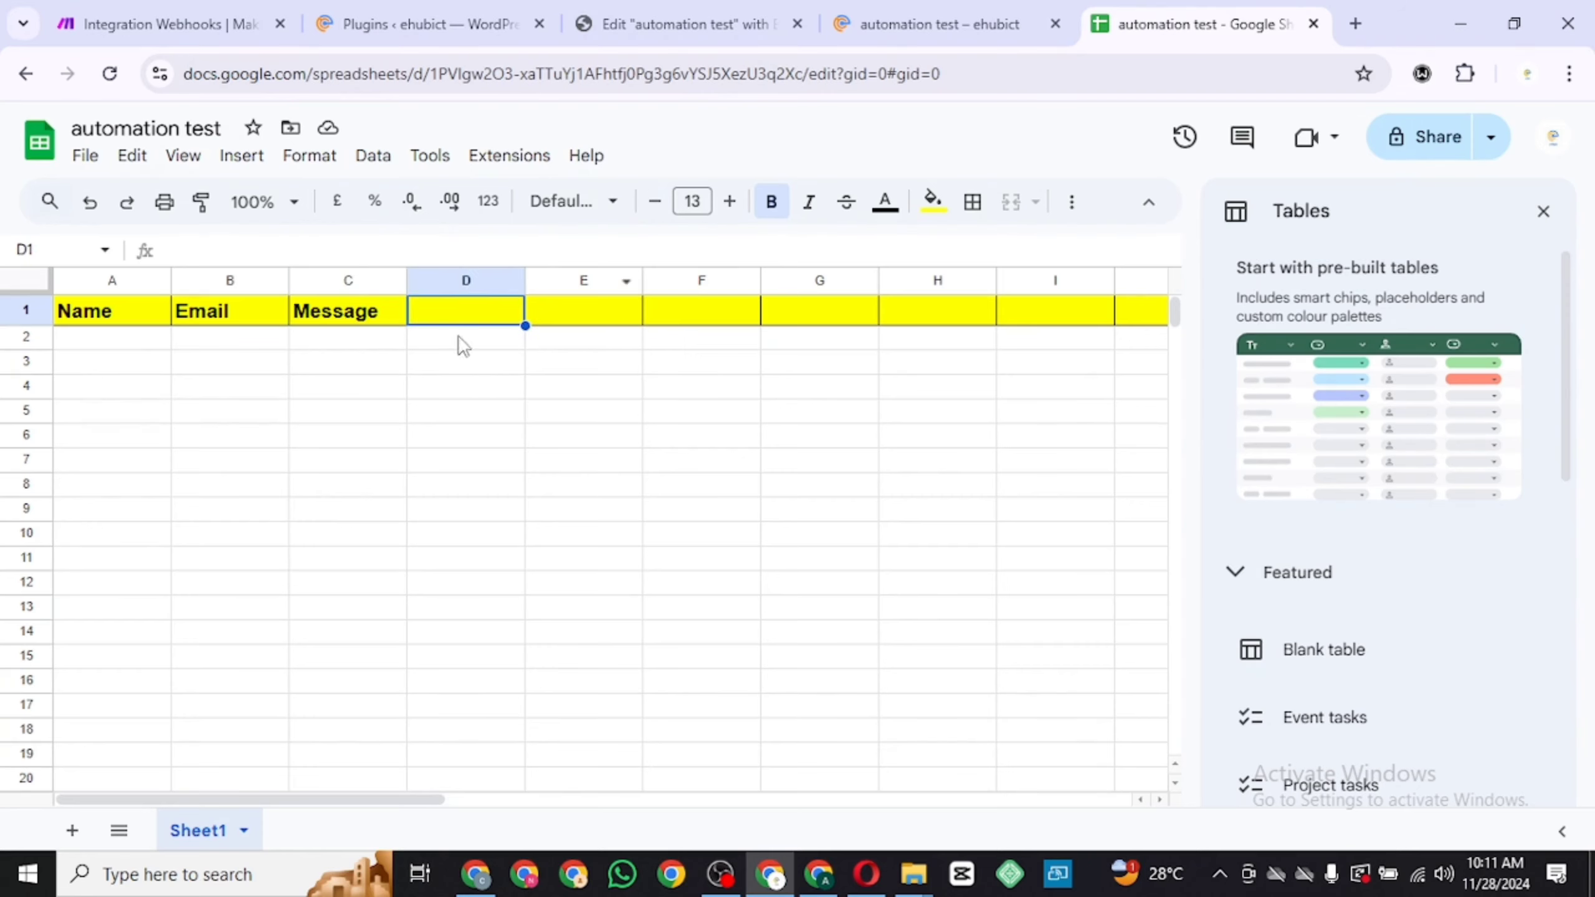
Confirm the webhook module in Make, run the scenario once to listen for data, and save it
left_click(921, 29)
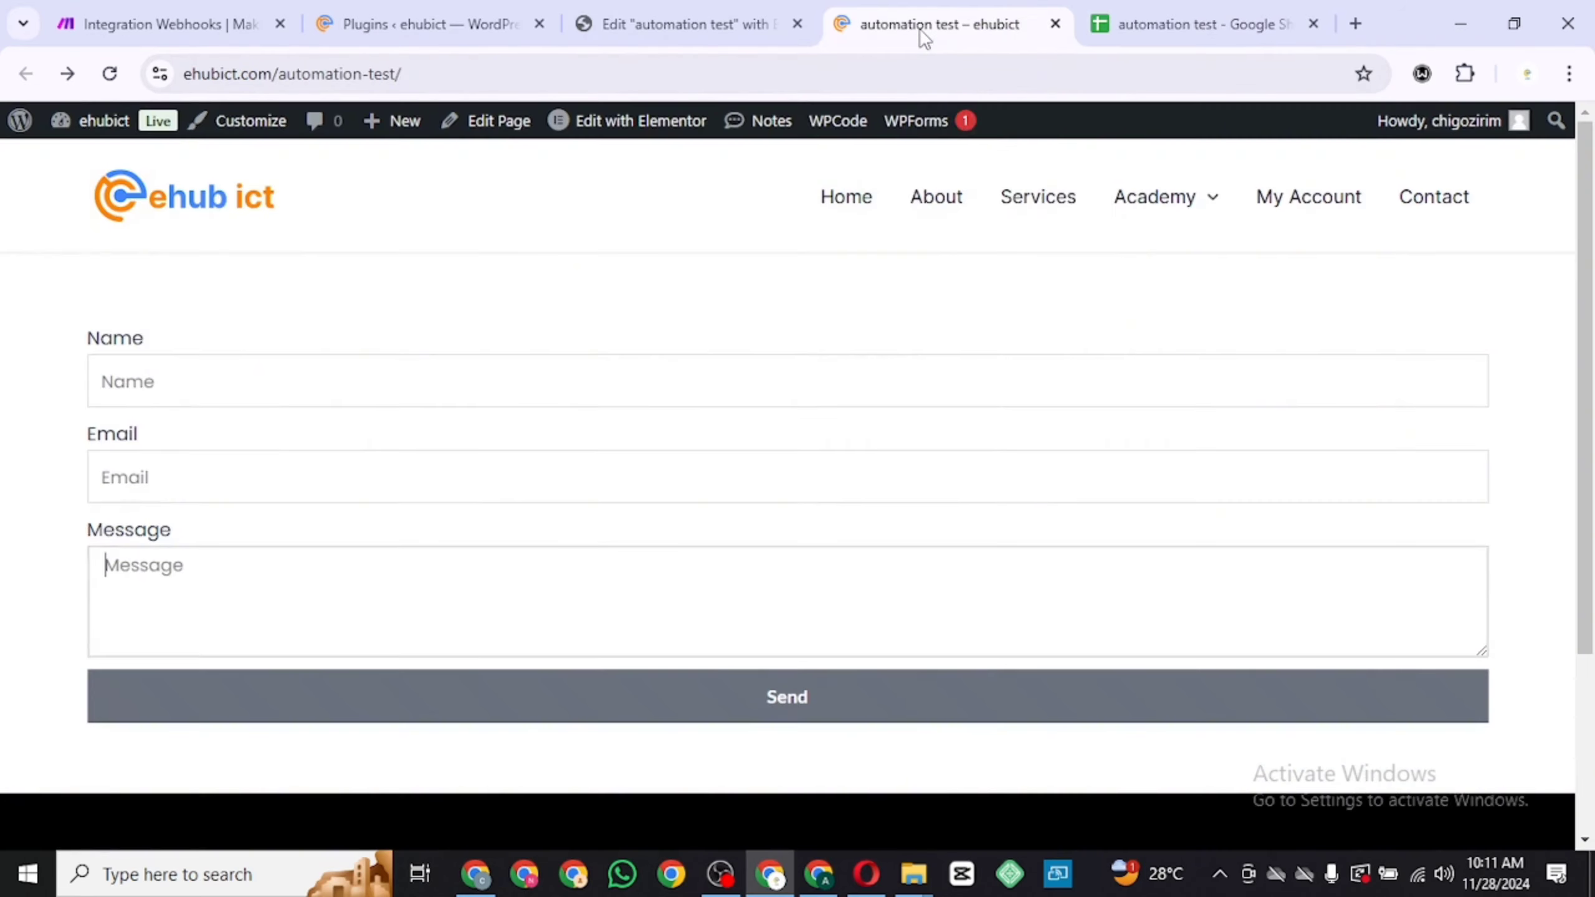
left_click(562, 385)
left_click(549, 460)
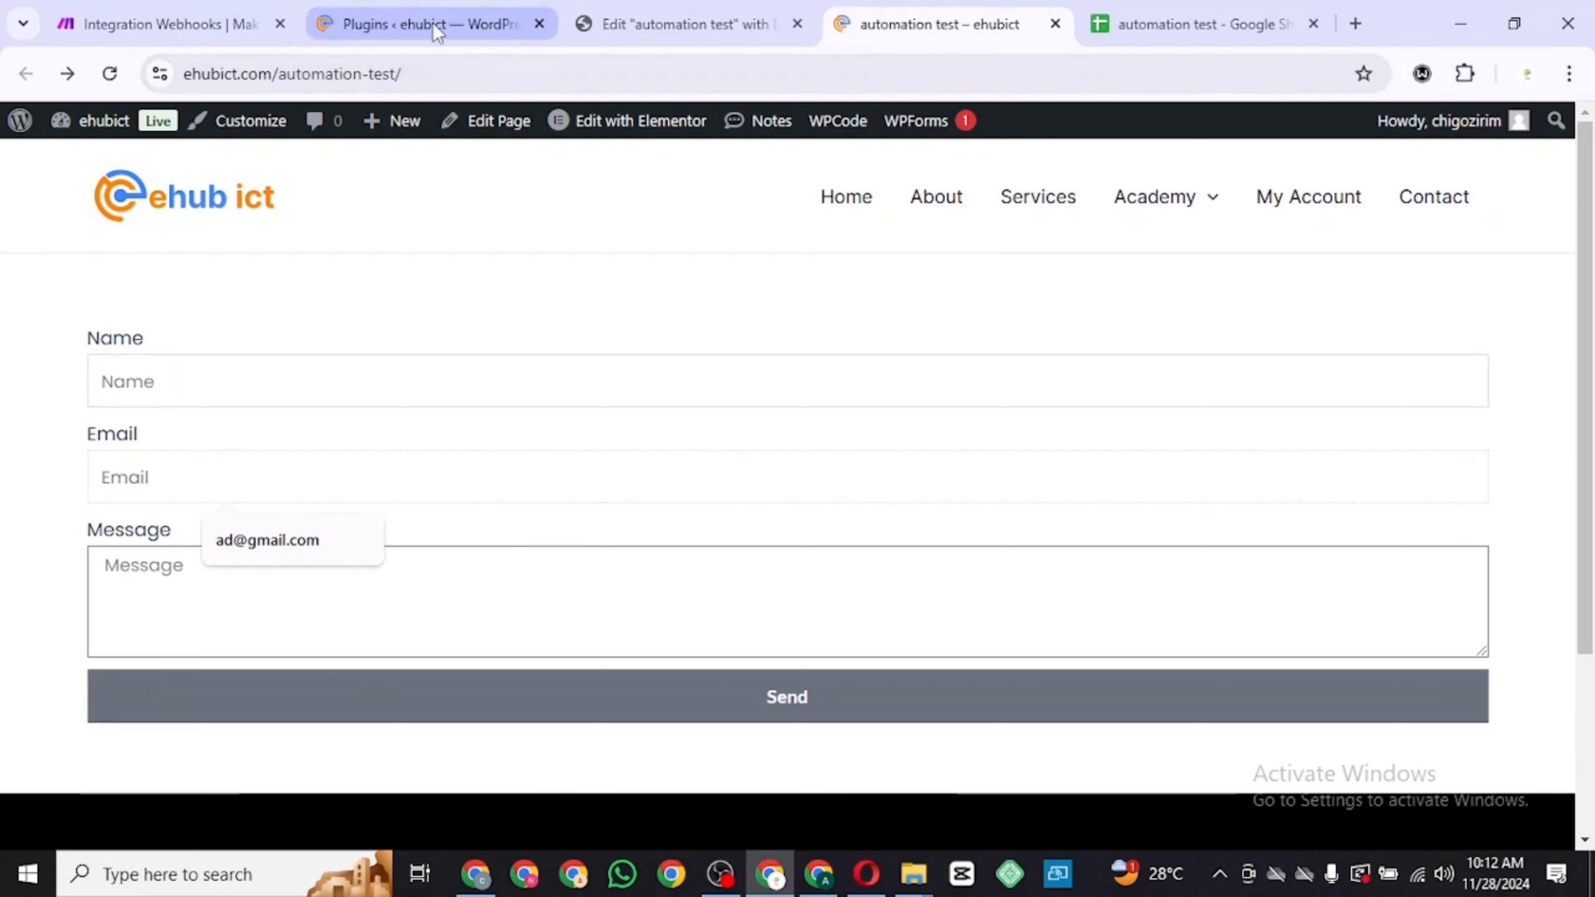
left_click(161, 35)
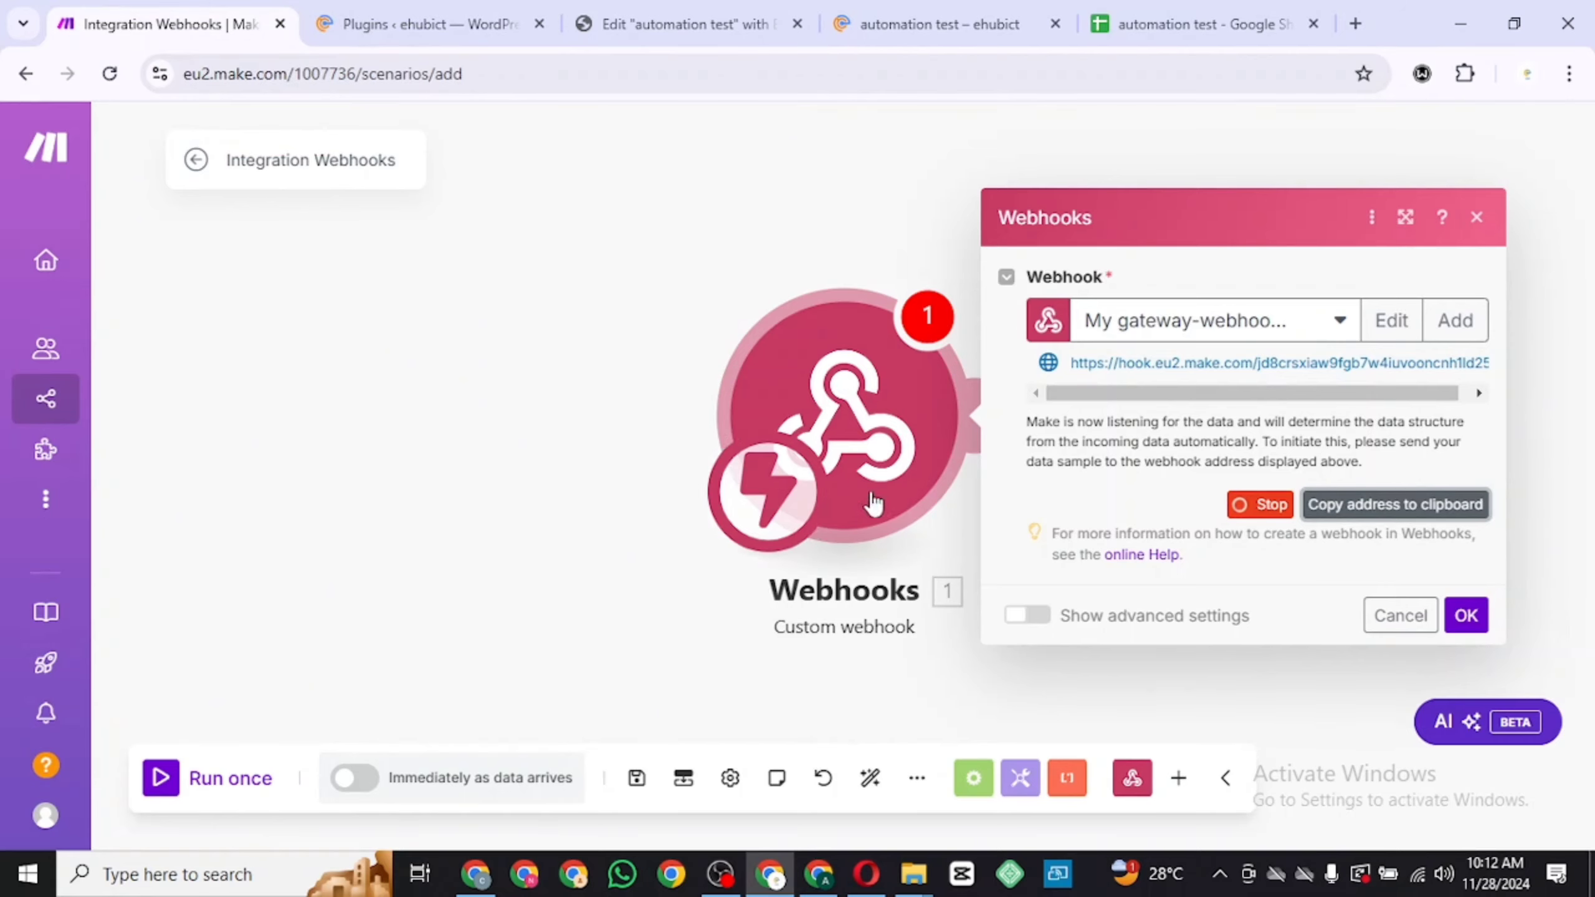
left_click(1466, 619)
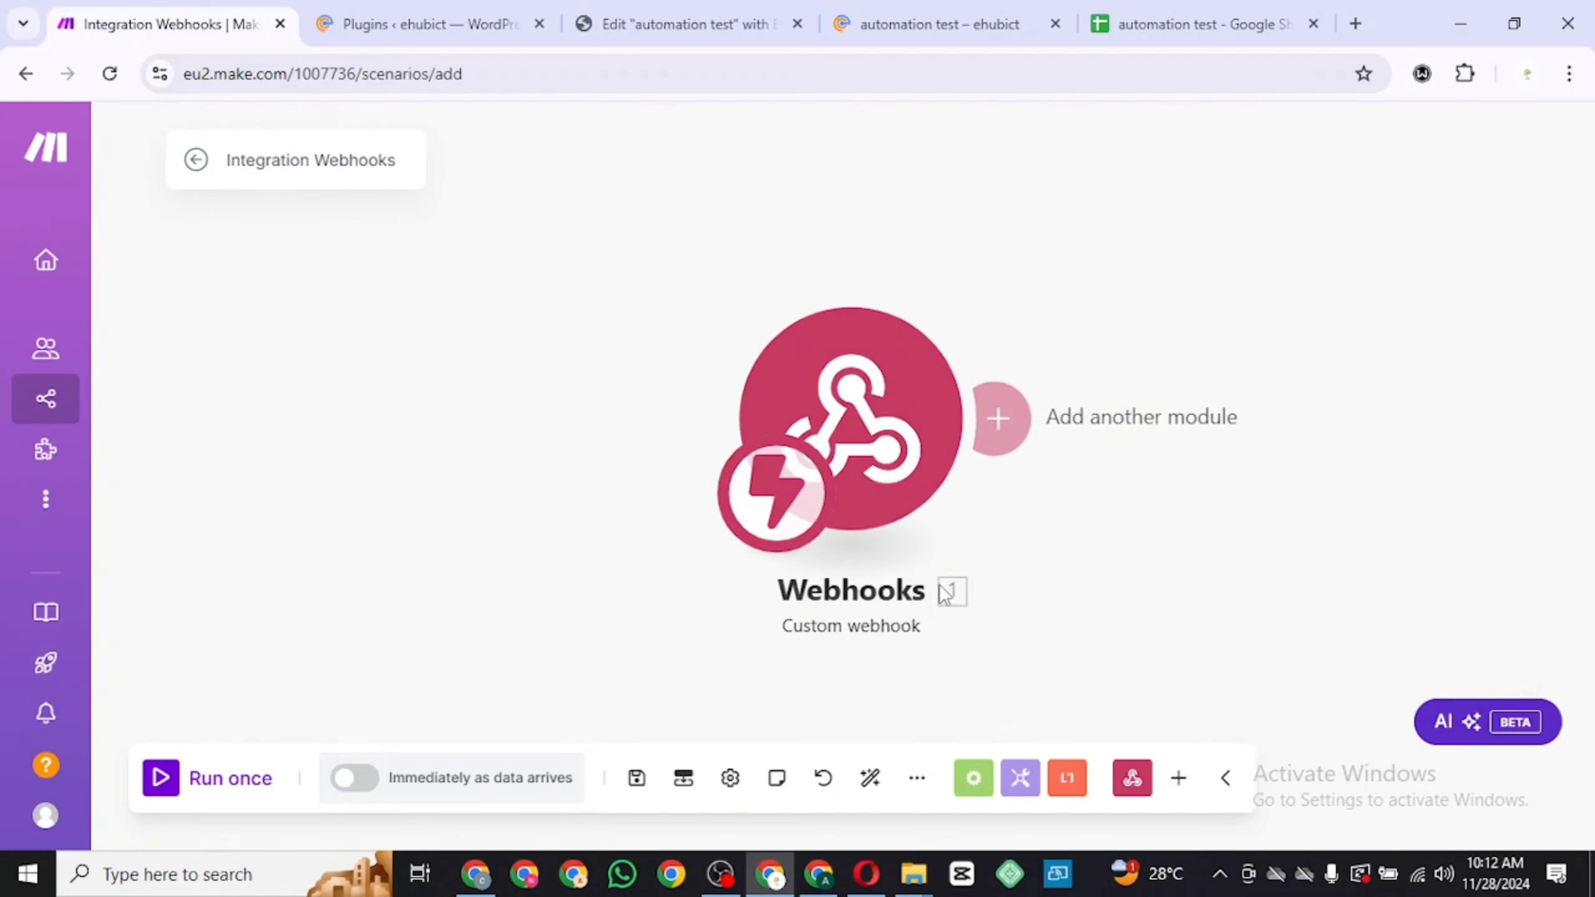
left_click(170, 793)
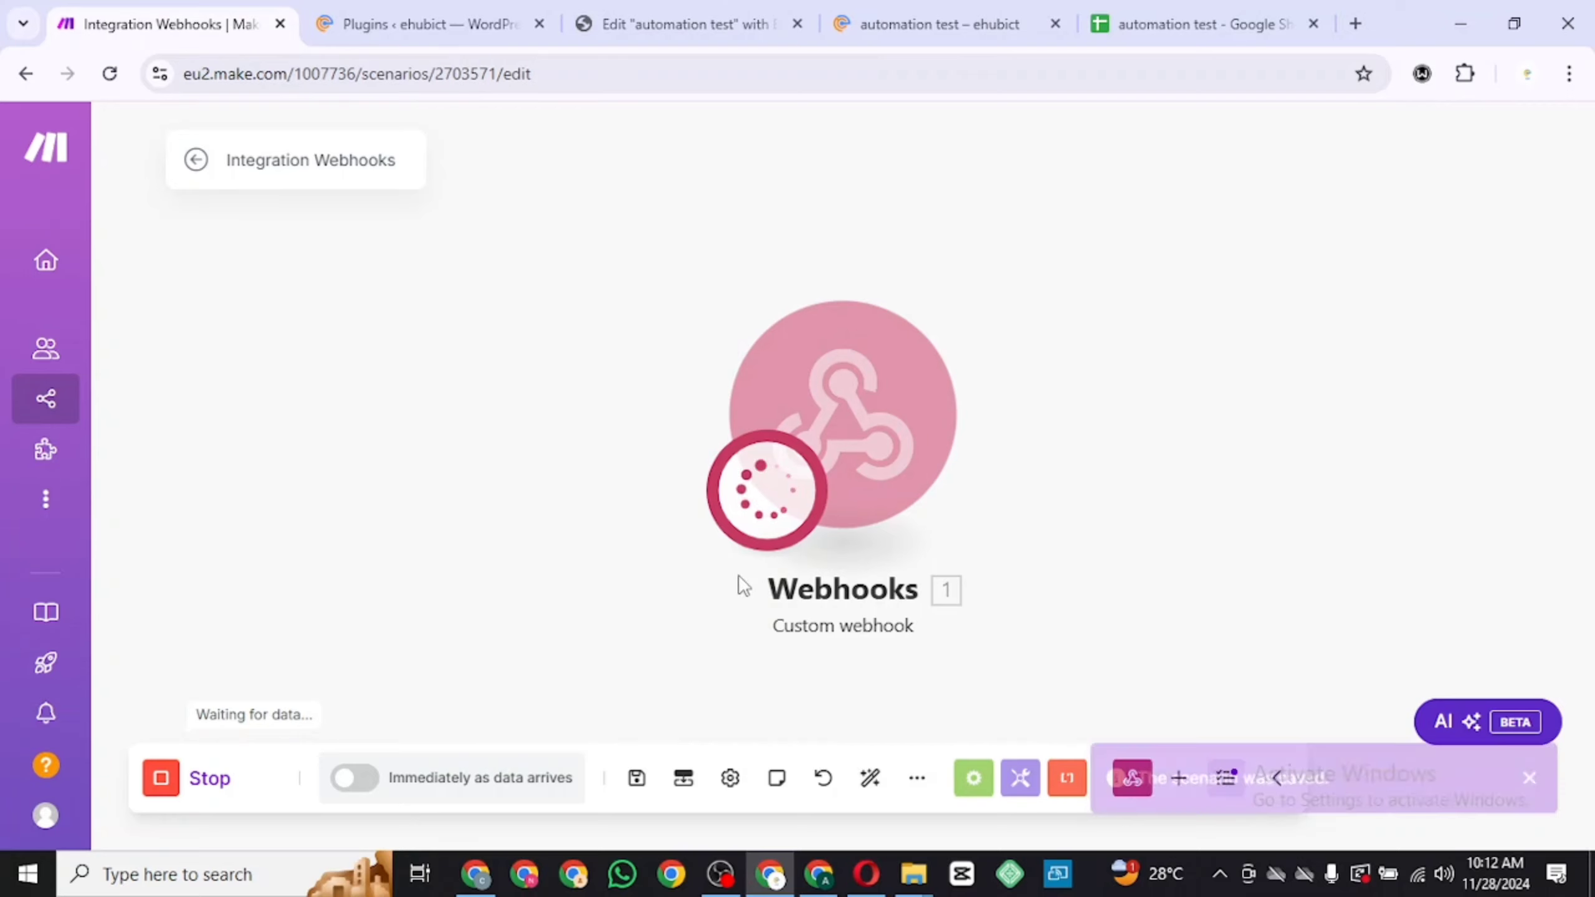
left_click(637, 779)
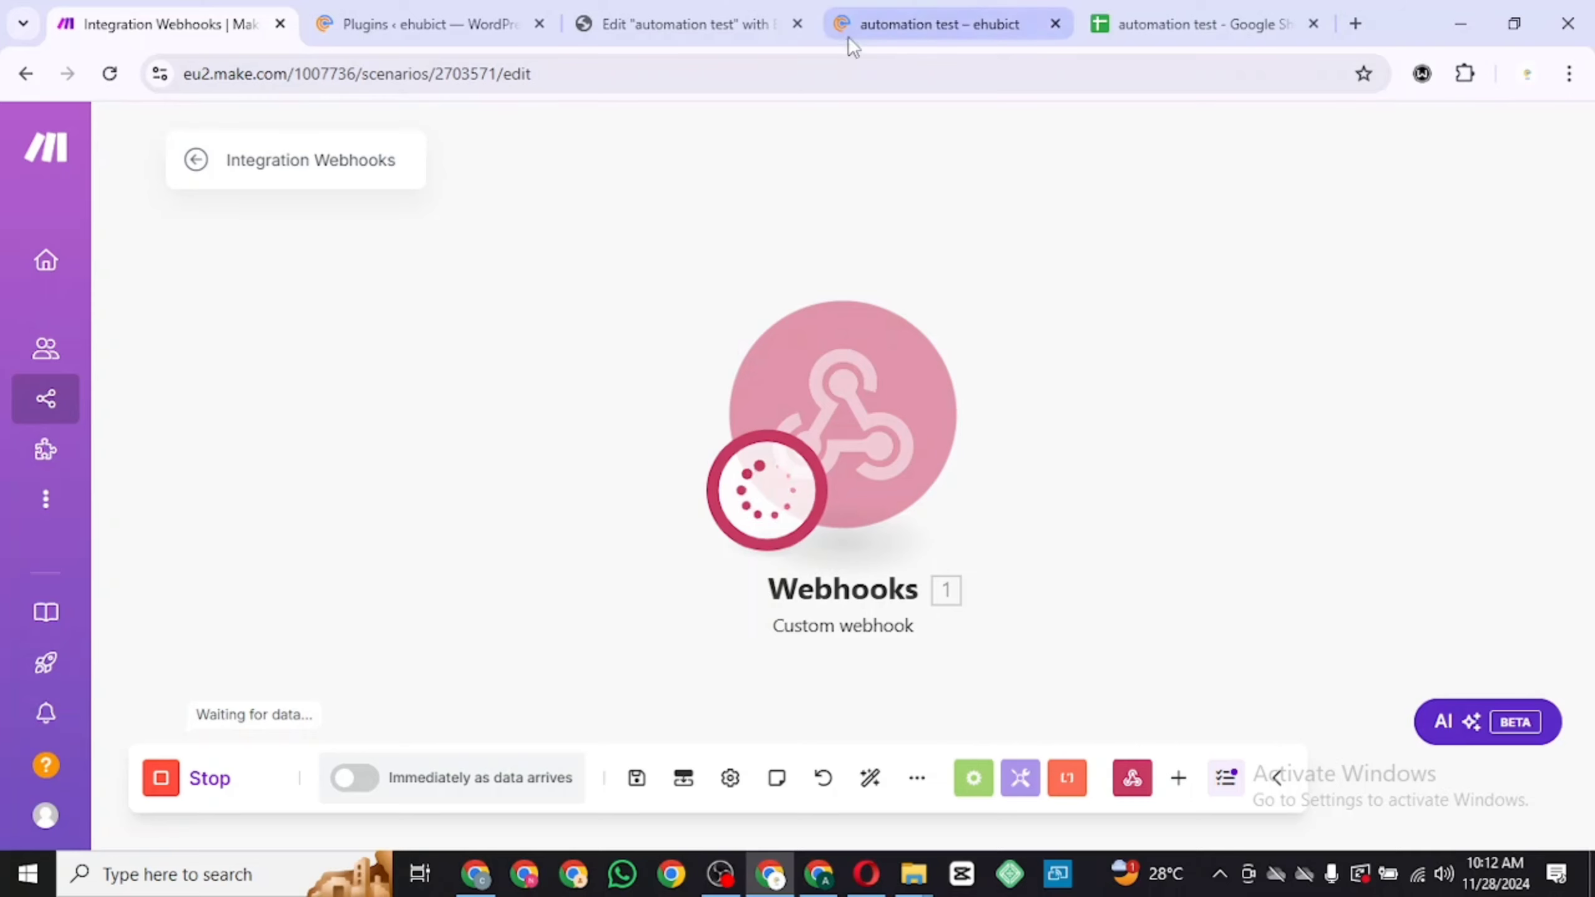
Submit a test entry on the live form with name ehub, an email address and message "I love u"
left_click(927, 21)
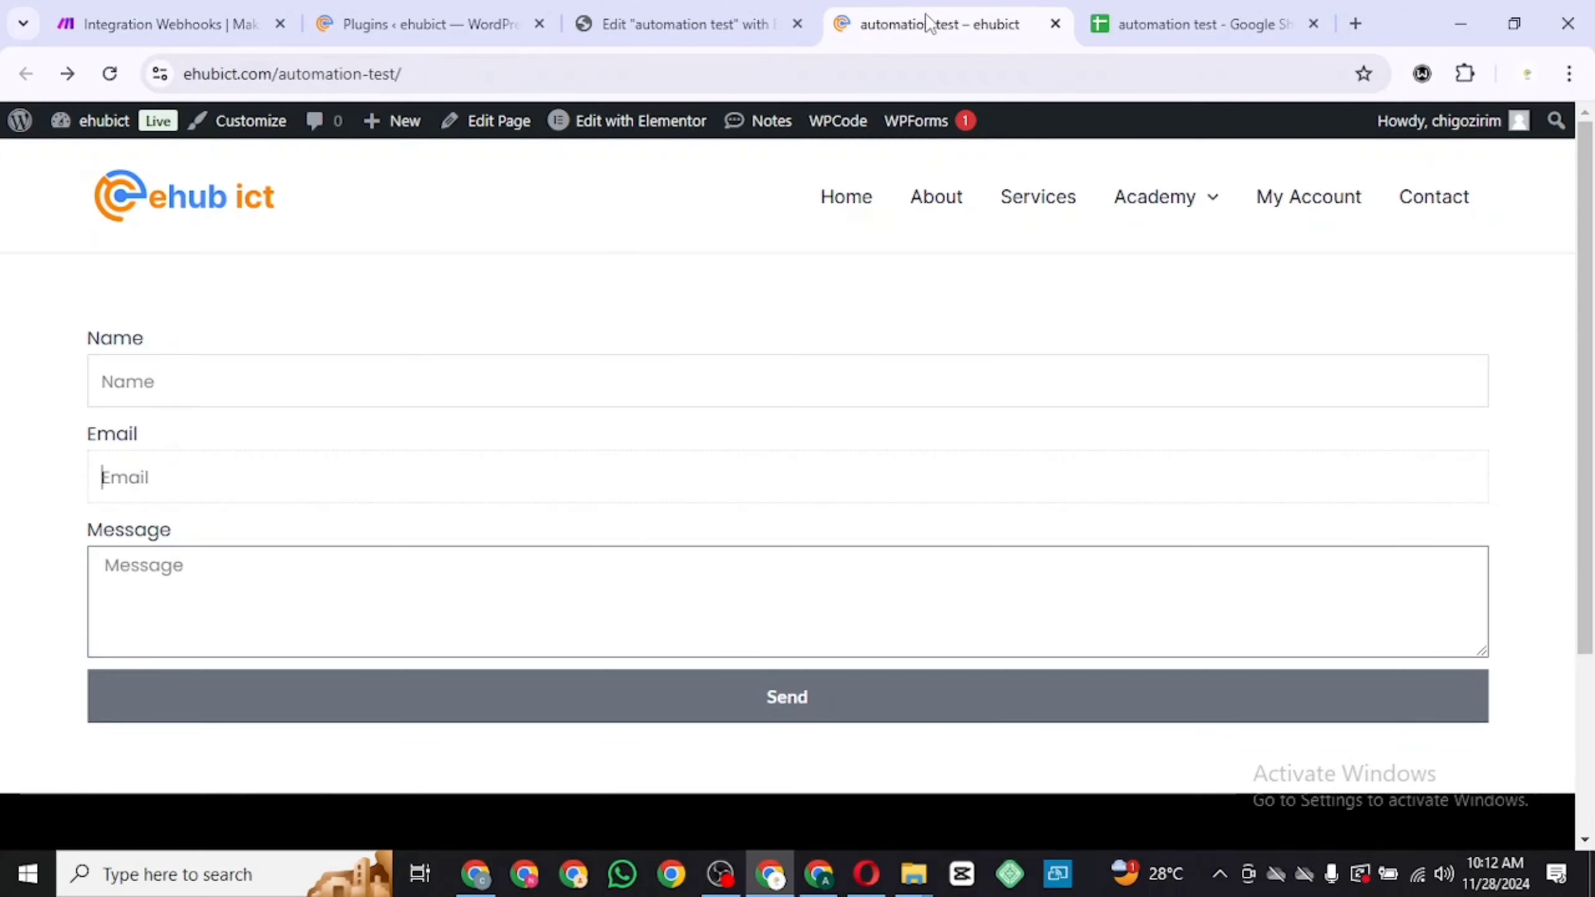
left_click(692, 367)
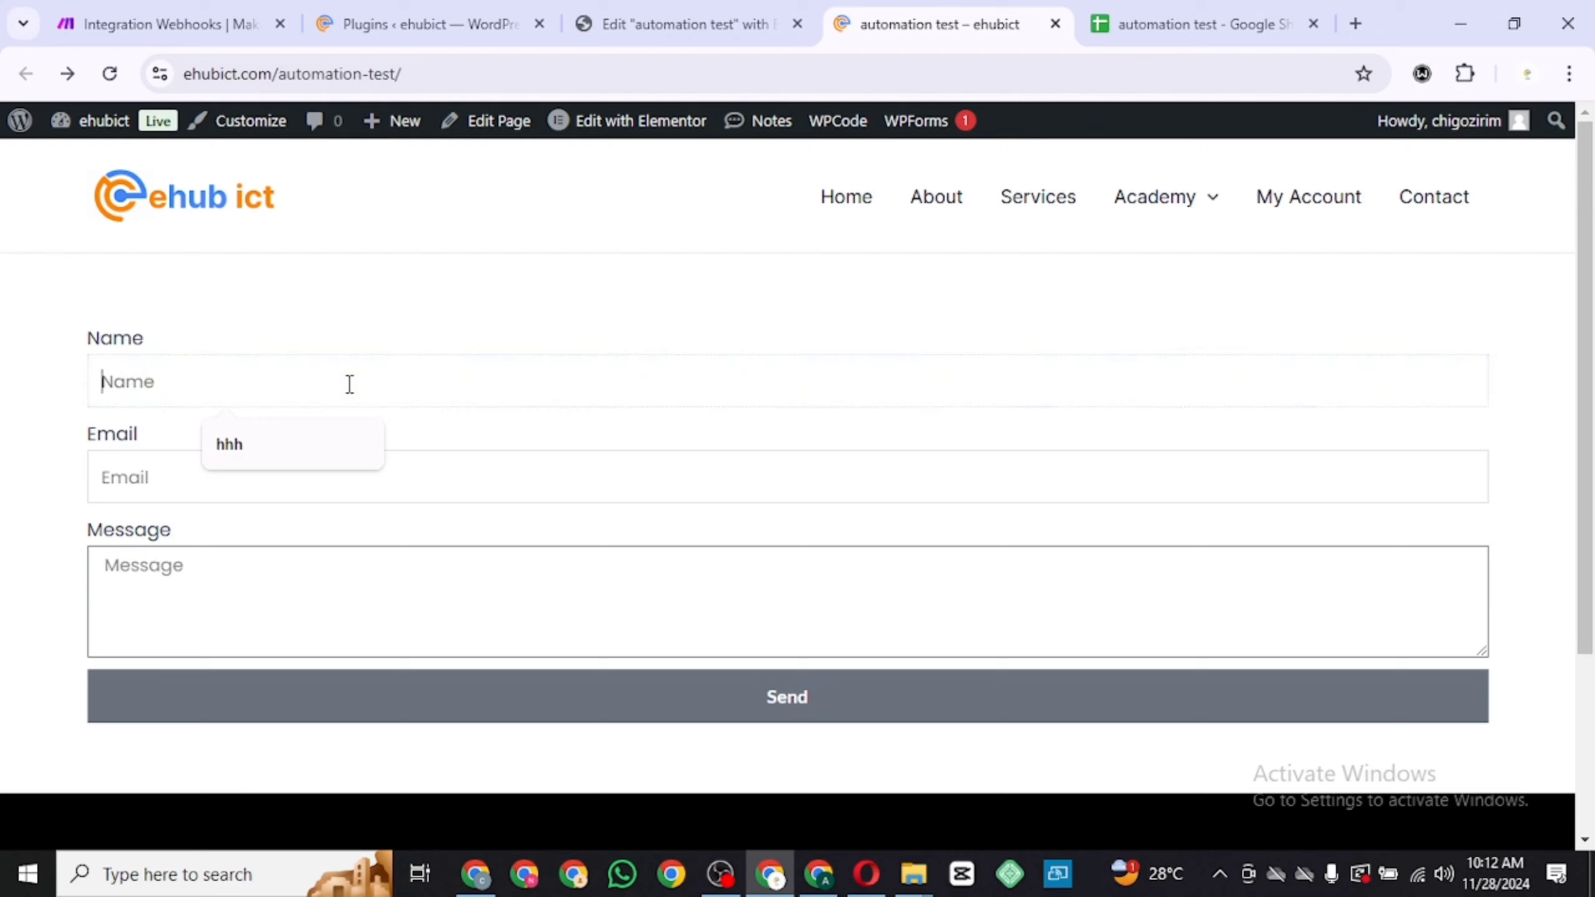
type("eh")
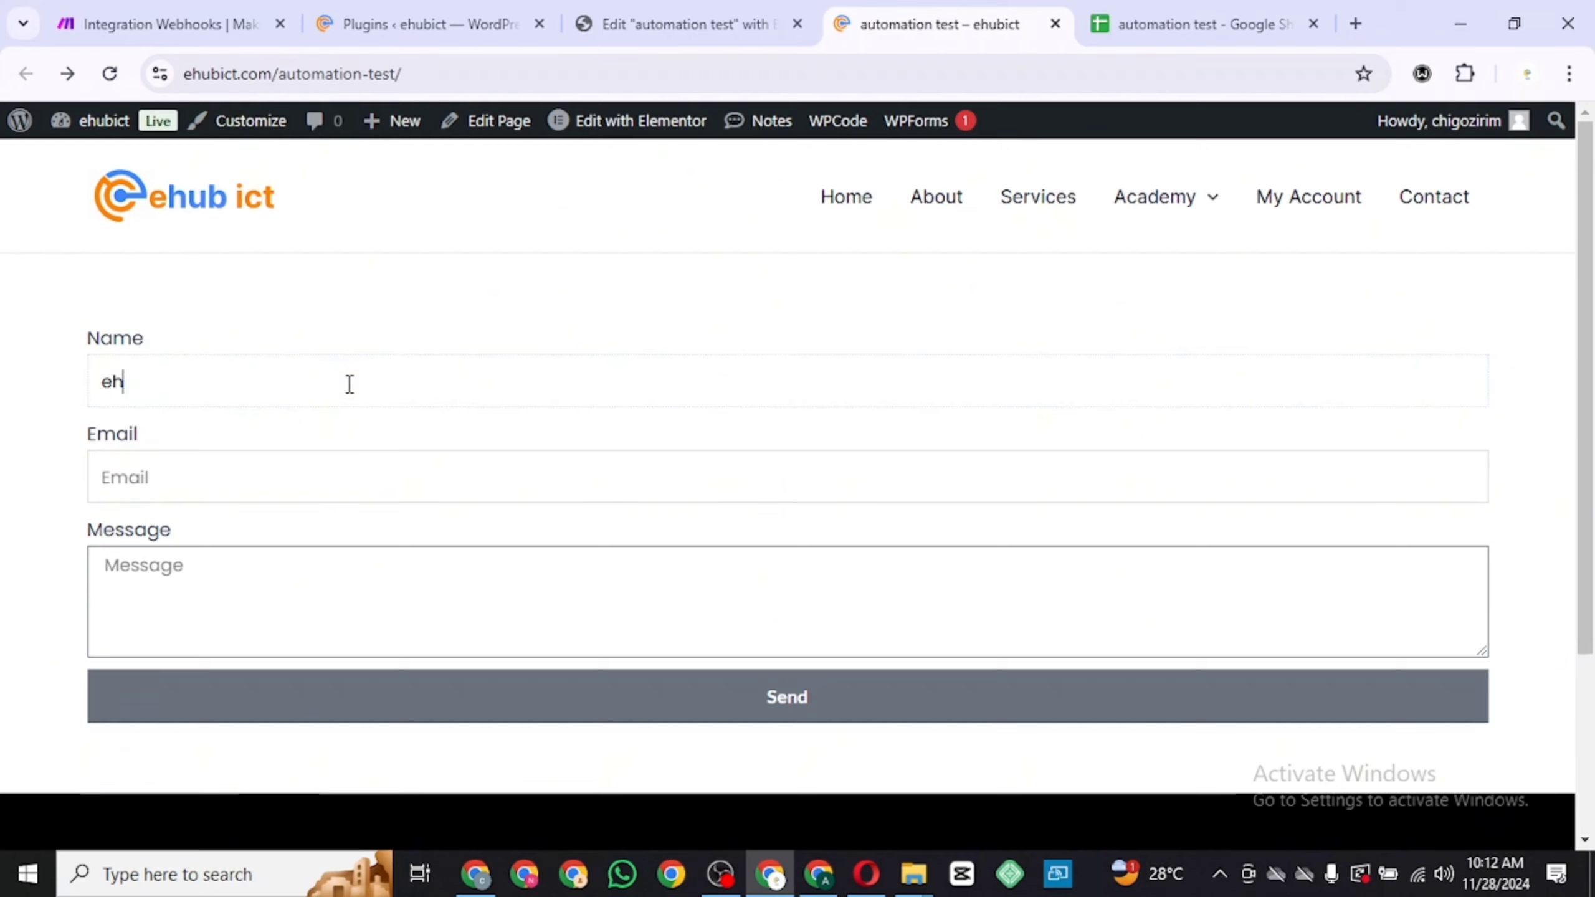
type("ub")
left_click(305, 463)
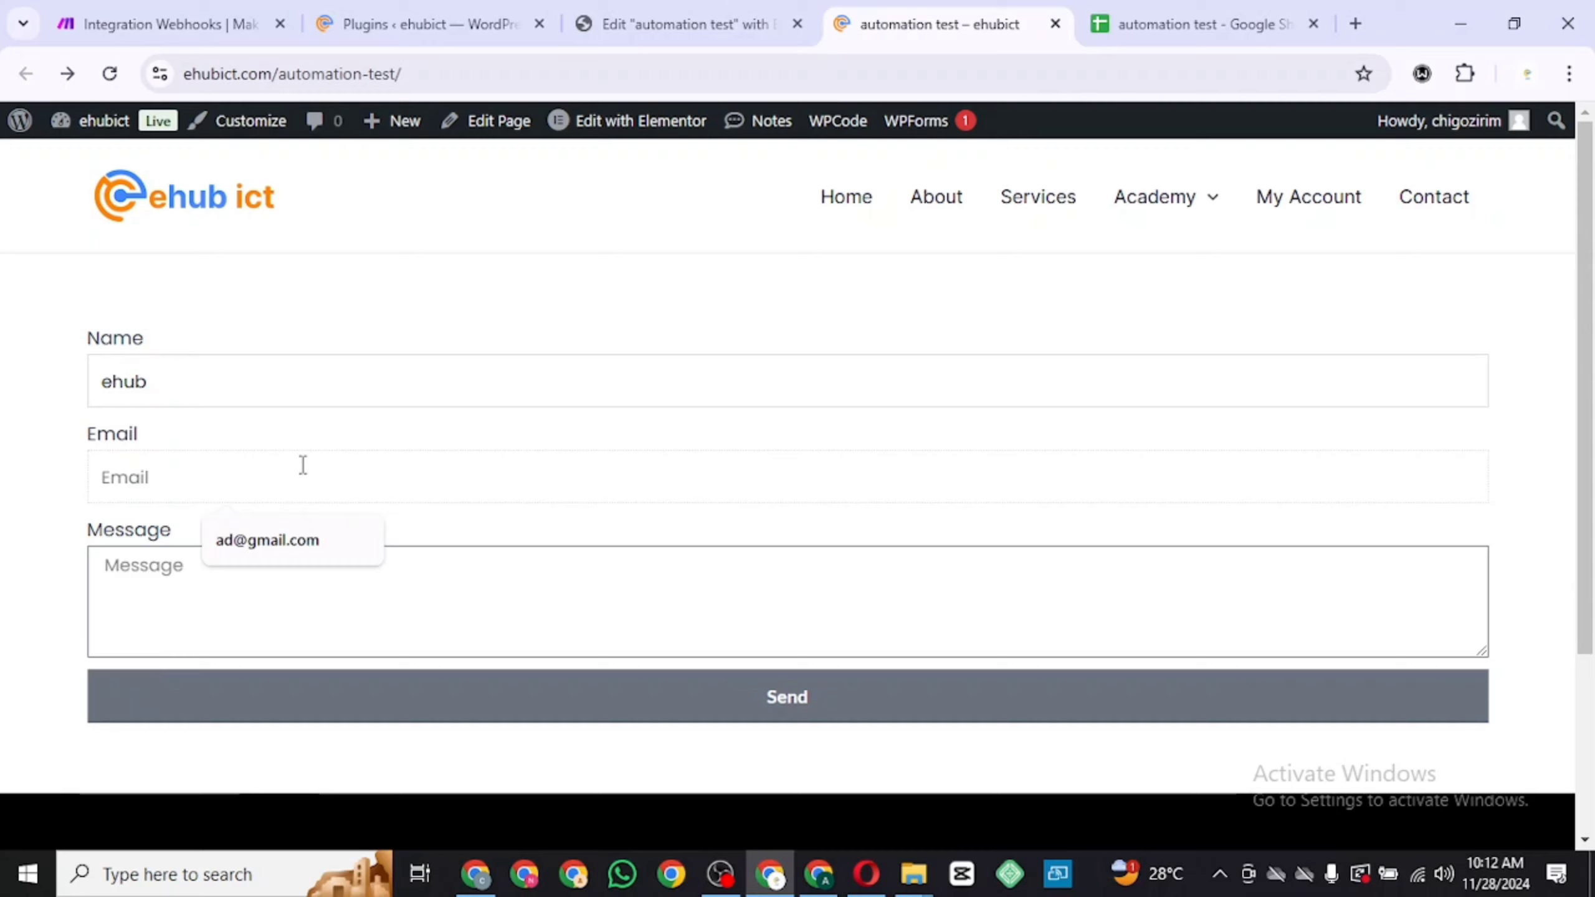
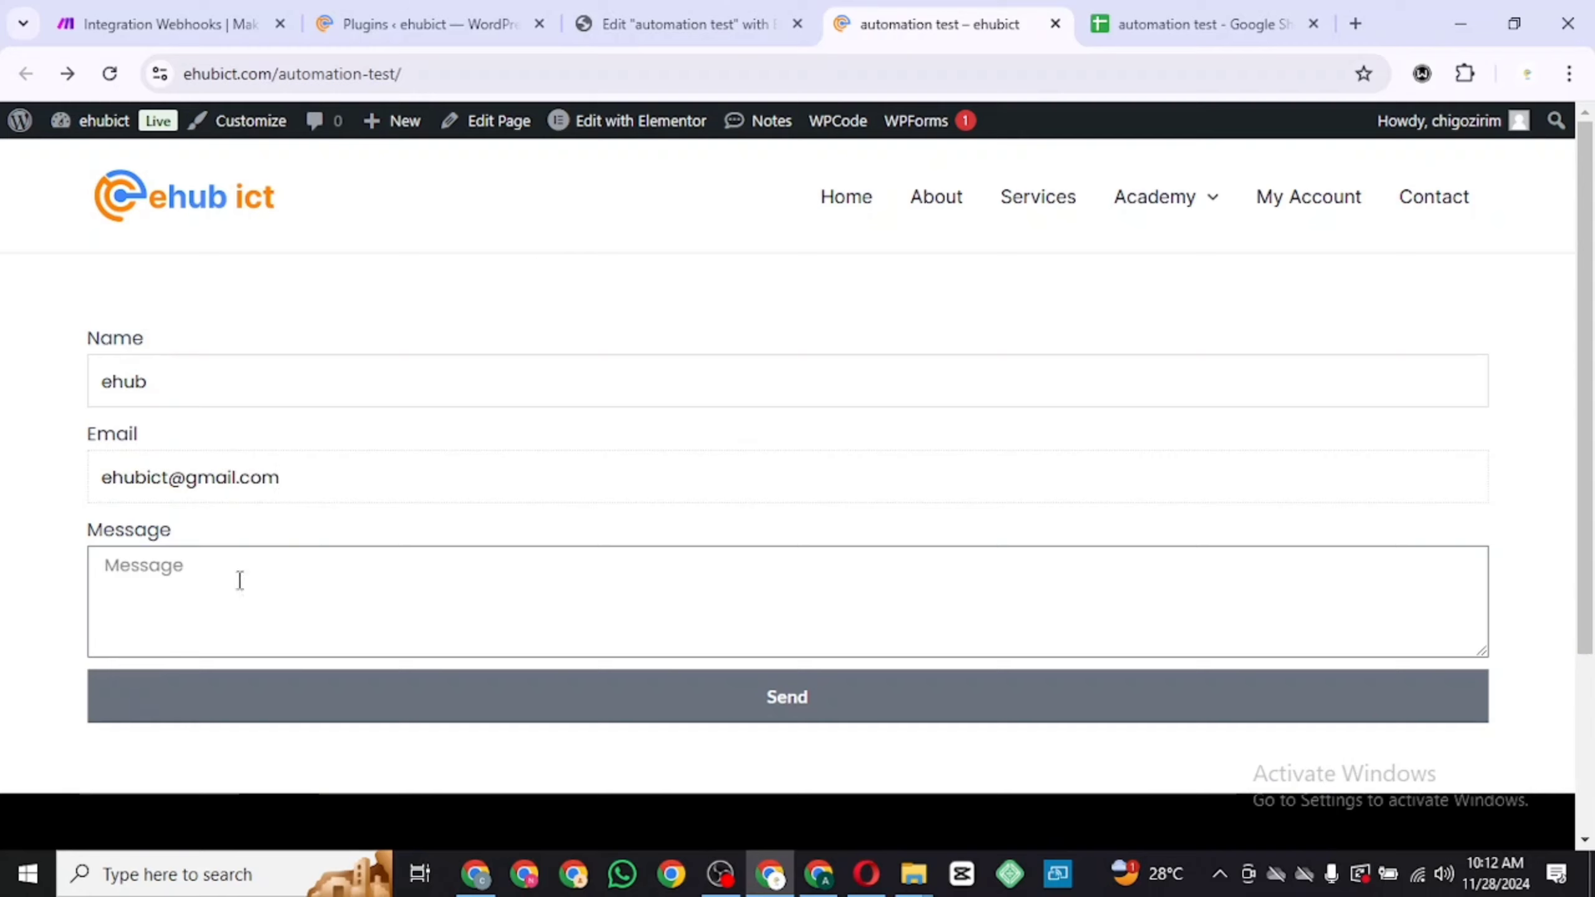
left_click(231, 598)
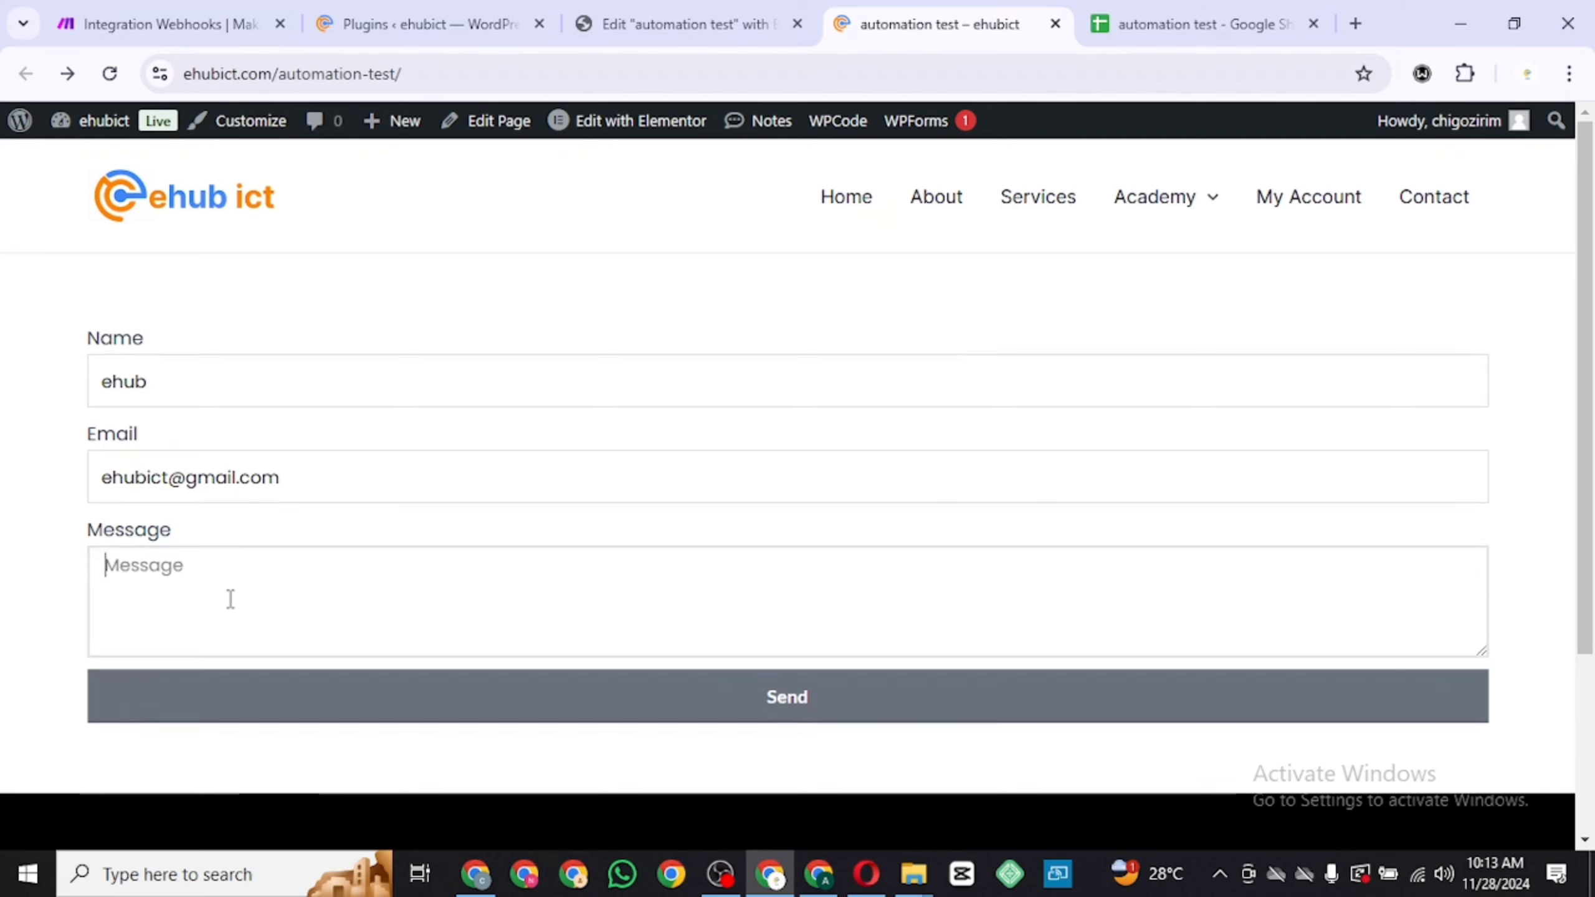
type("I love u")
left_click(304, 389)
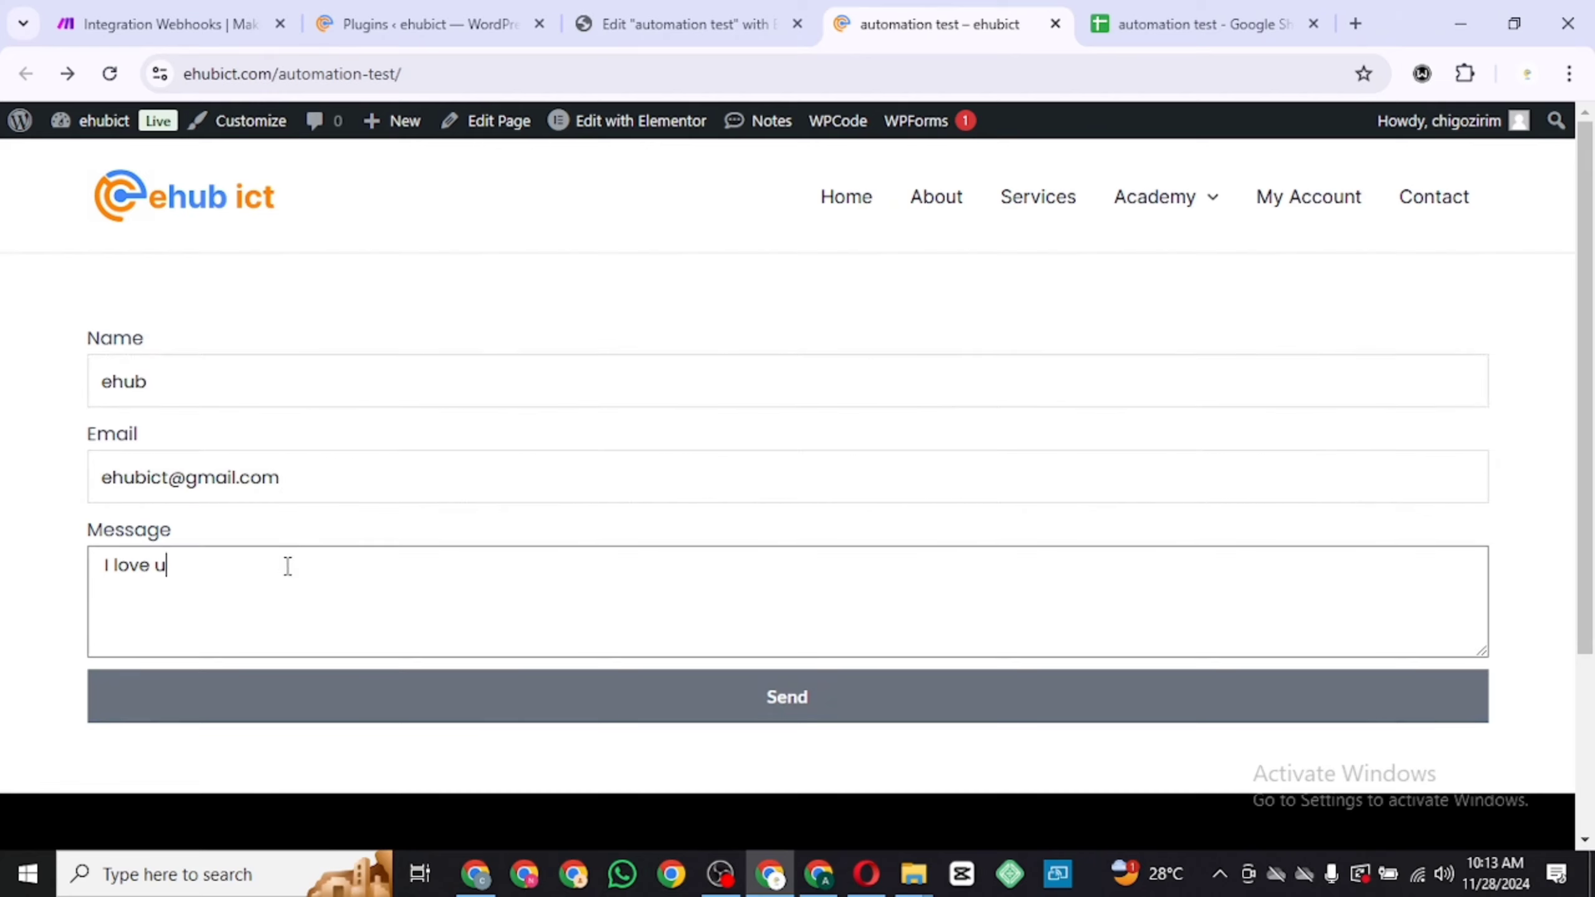
left_click(542, 692)
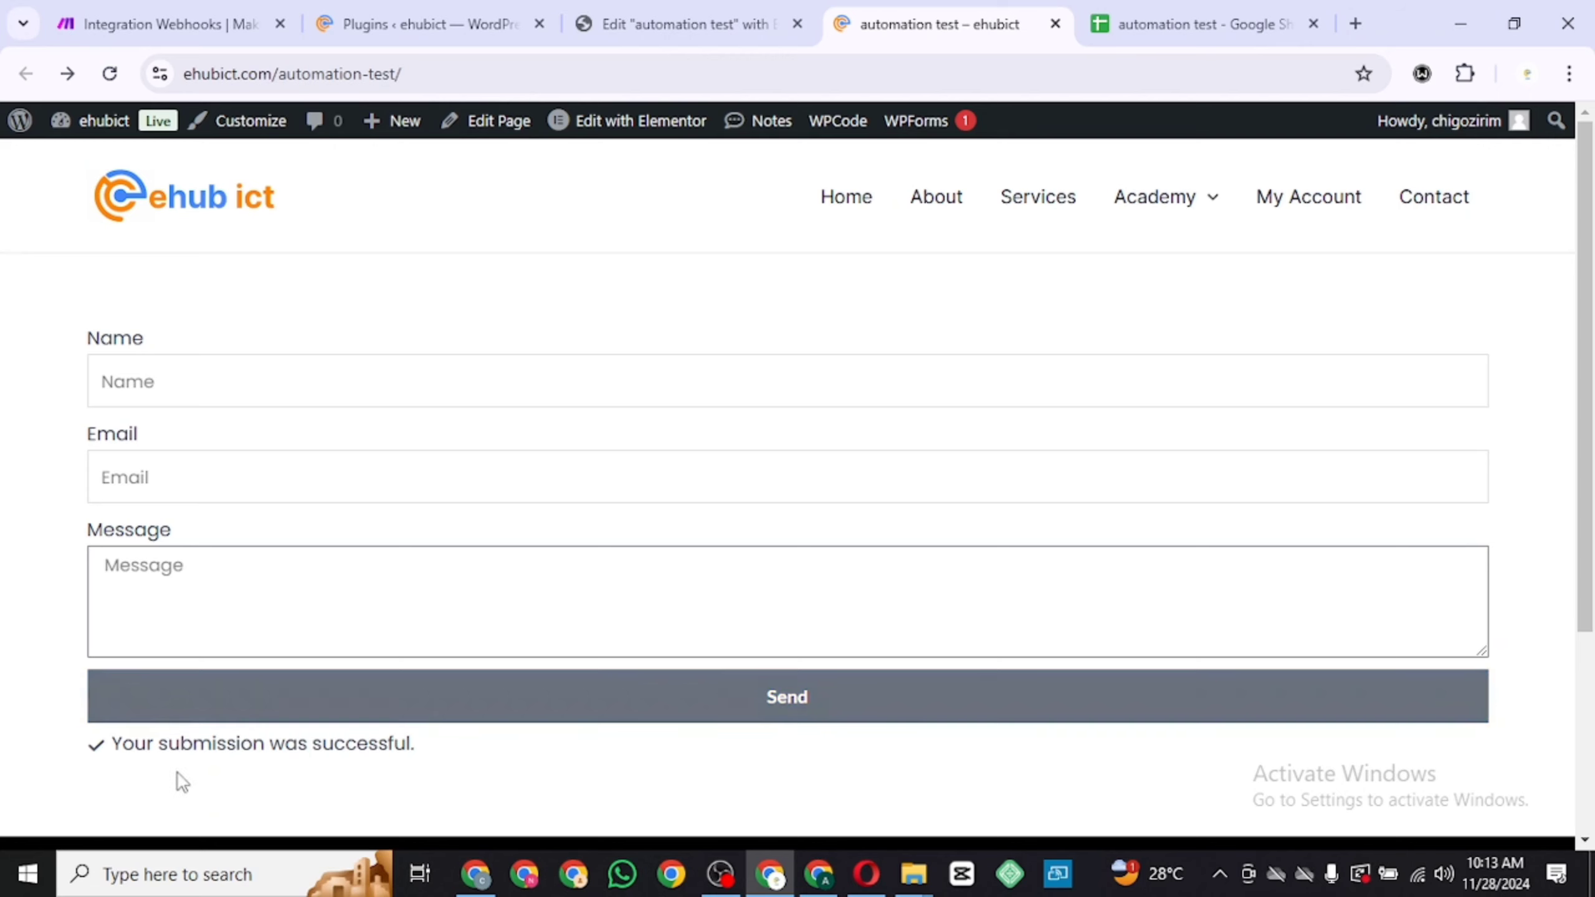
Switch to the Make scenario and inspect the data bundle the webhook received from the form
left_click(209, 16)
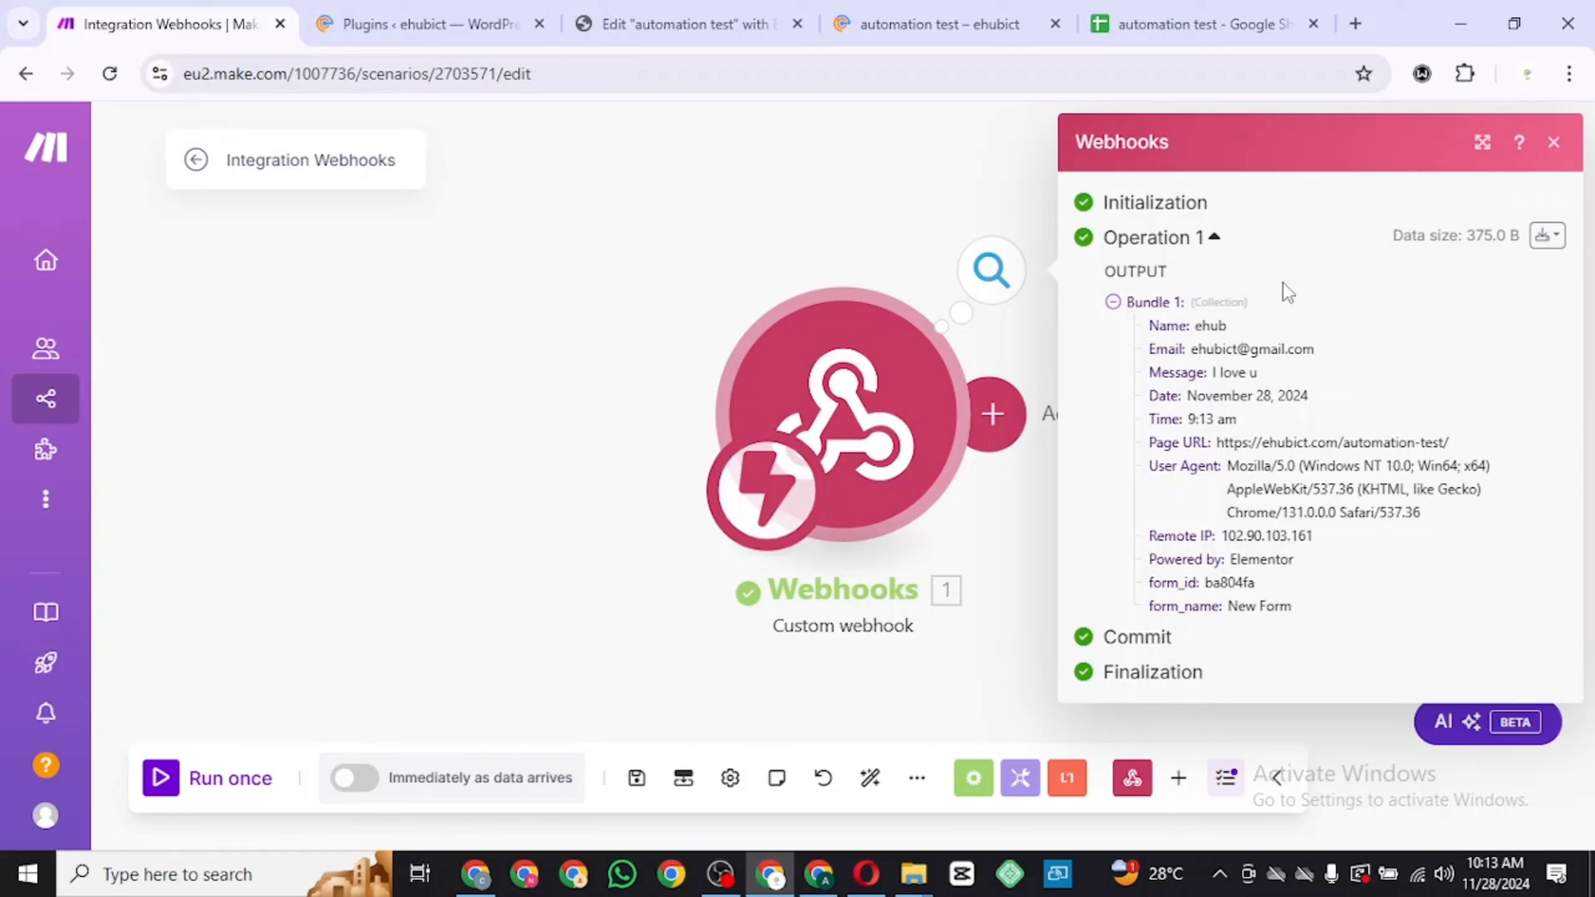
scroll(1019, 353, "right", 1)
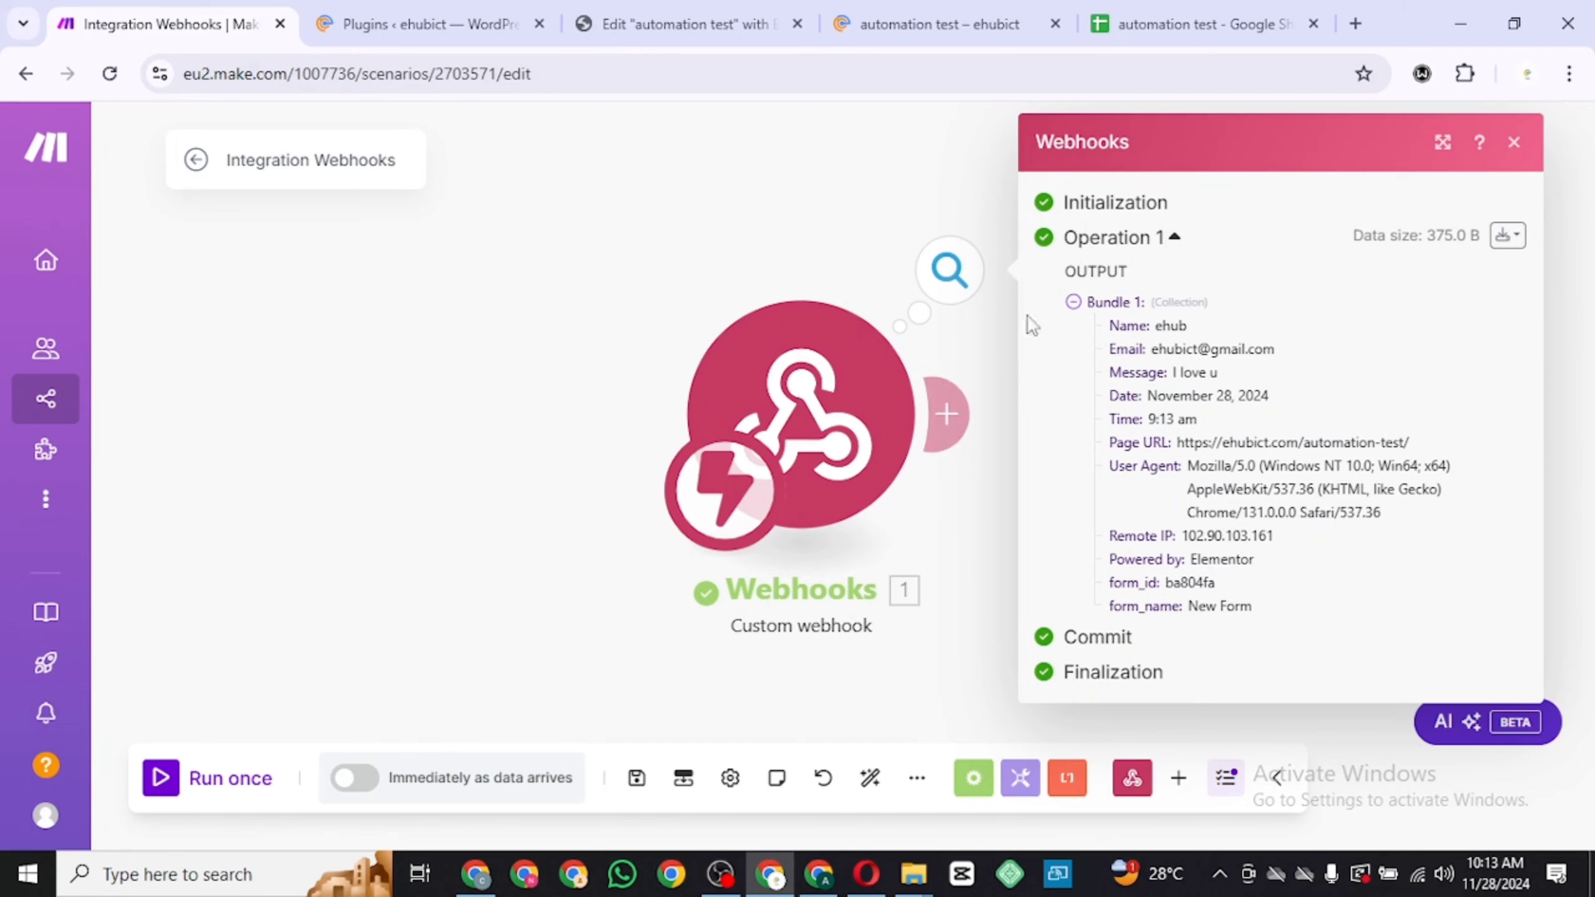
left_click(974, 589)
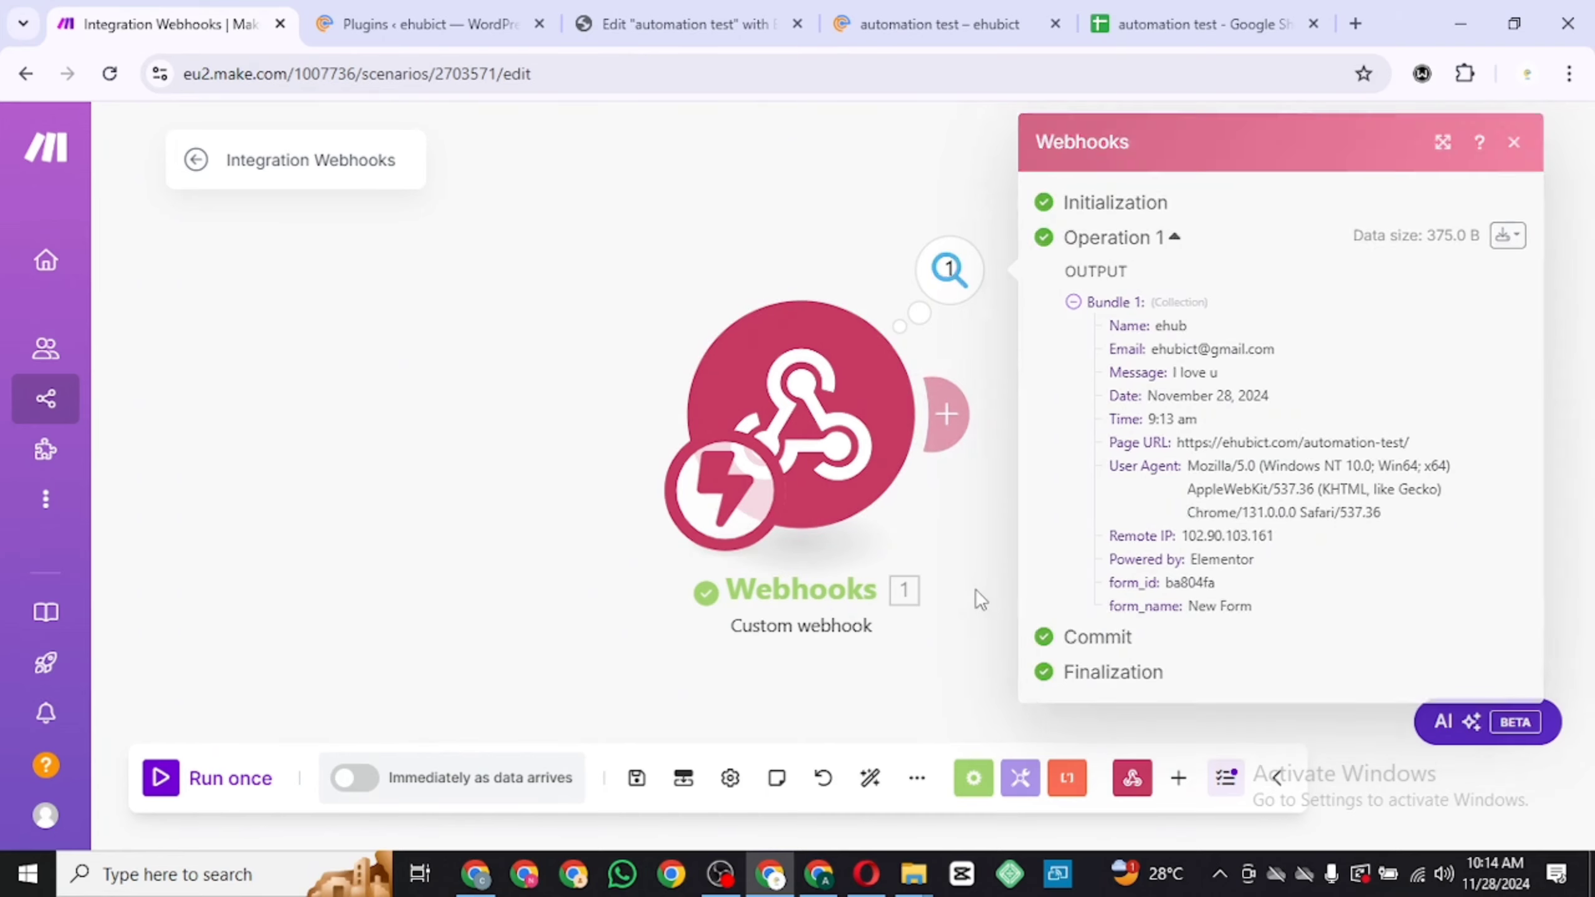
Add a Google Sheets 'Add a Row' module after the webhook module
left_click(963, 413)
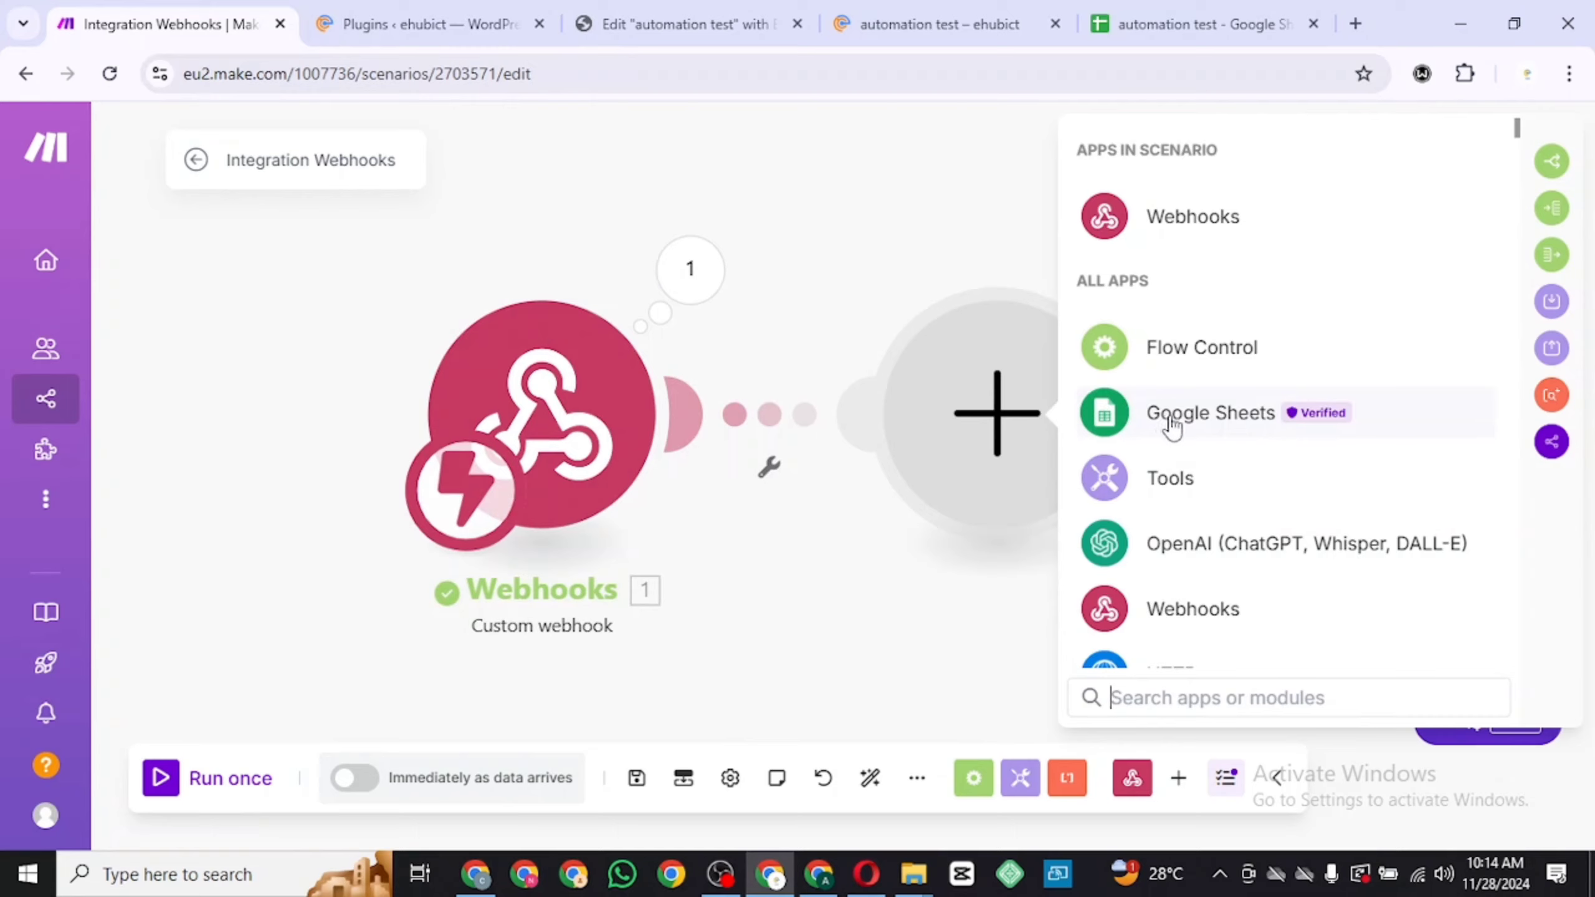
left_click(1172, 694)
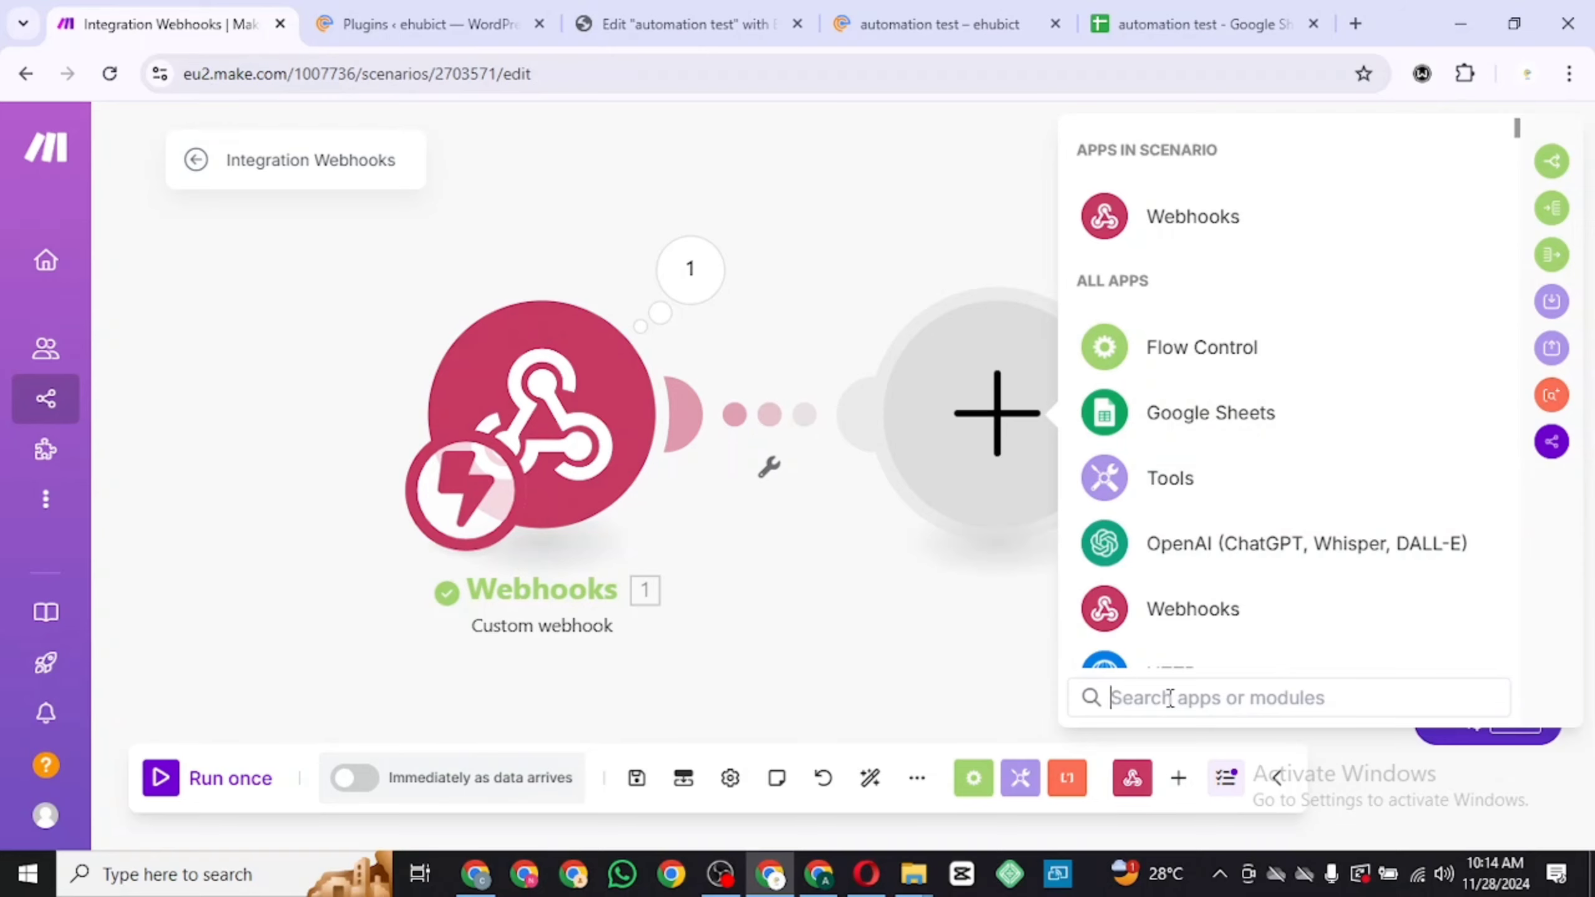
type("sh")
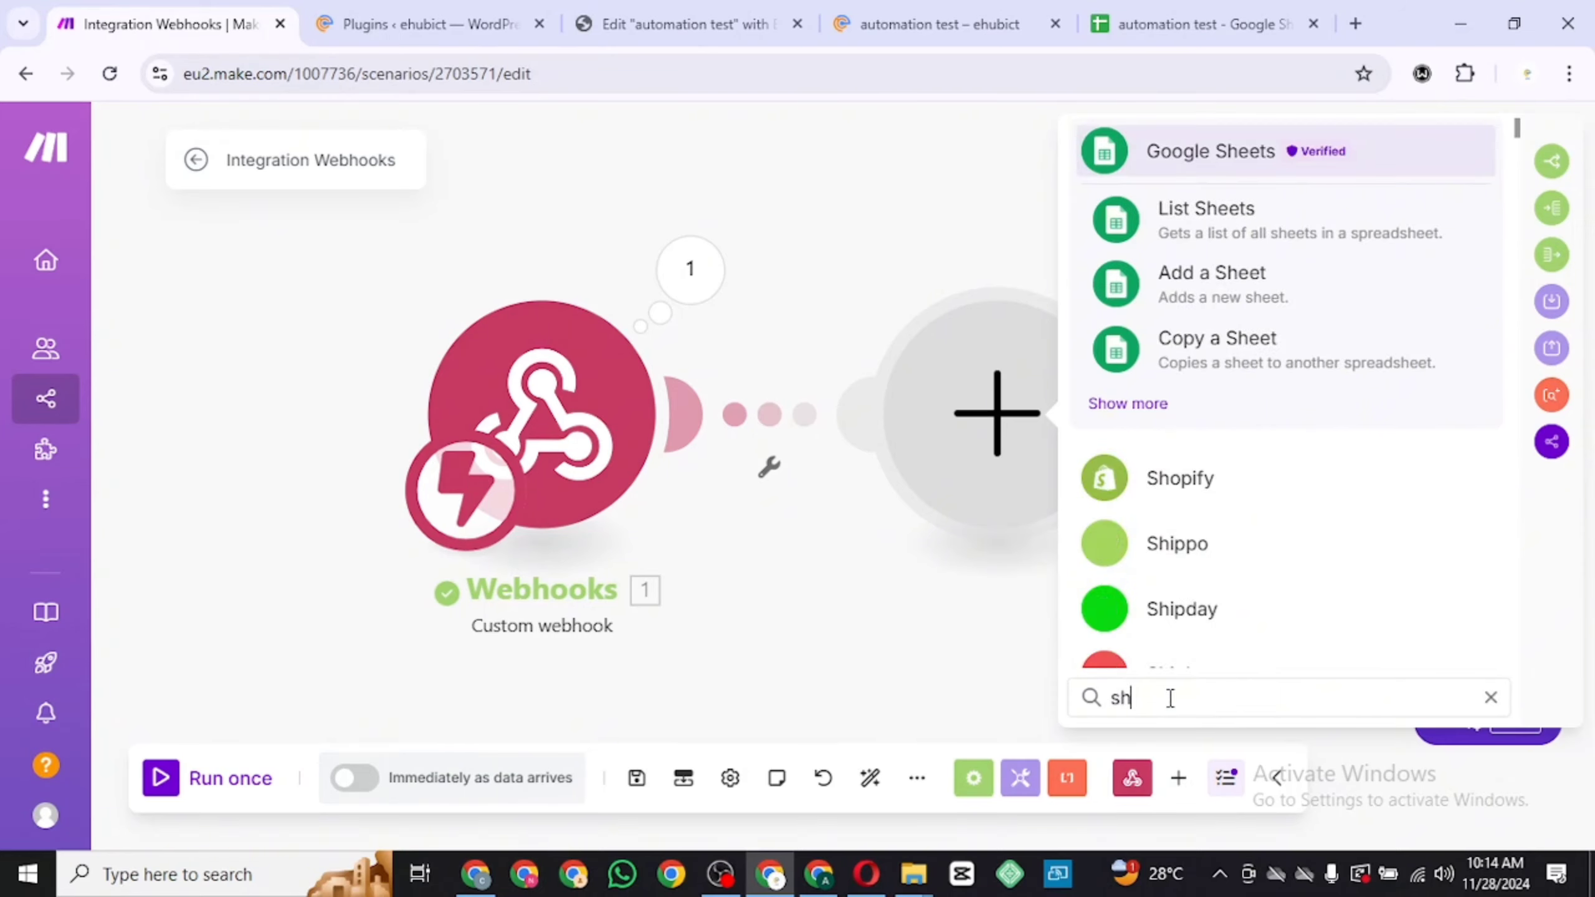
type("w")
key("BackSpace")
type("ee")
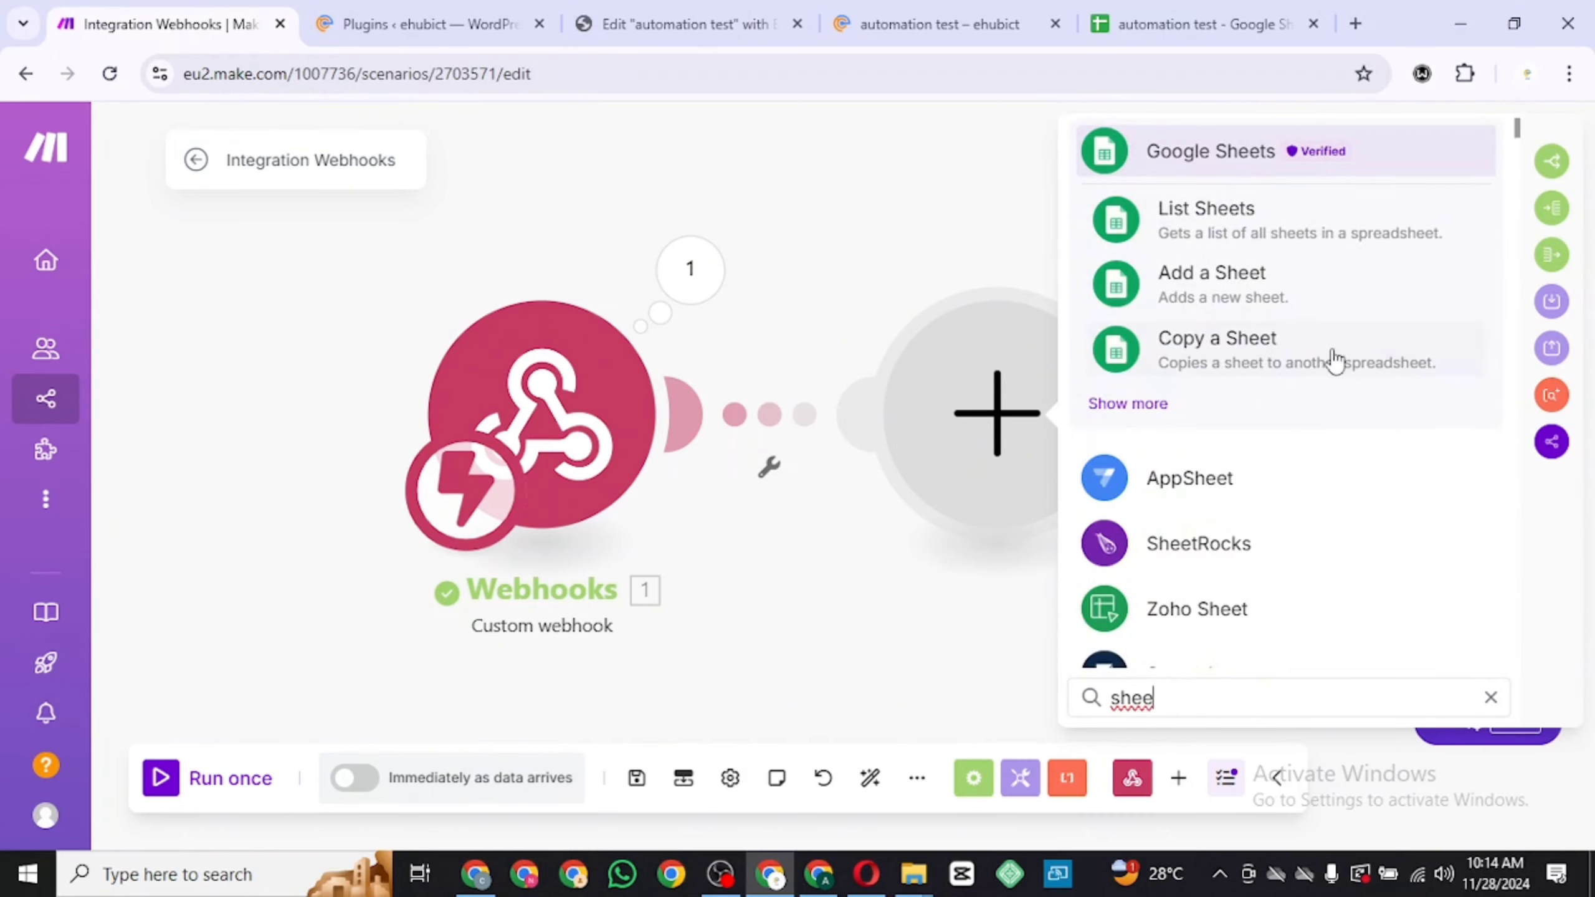
left_click(1361, 161)
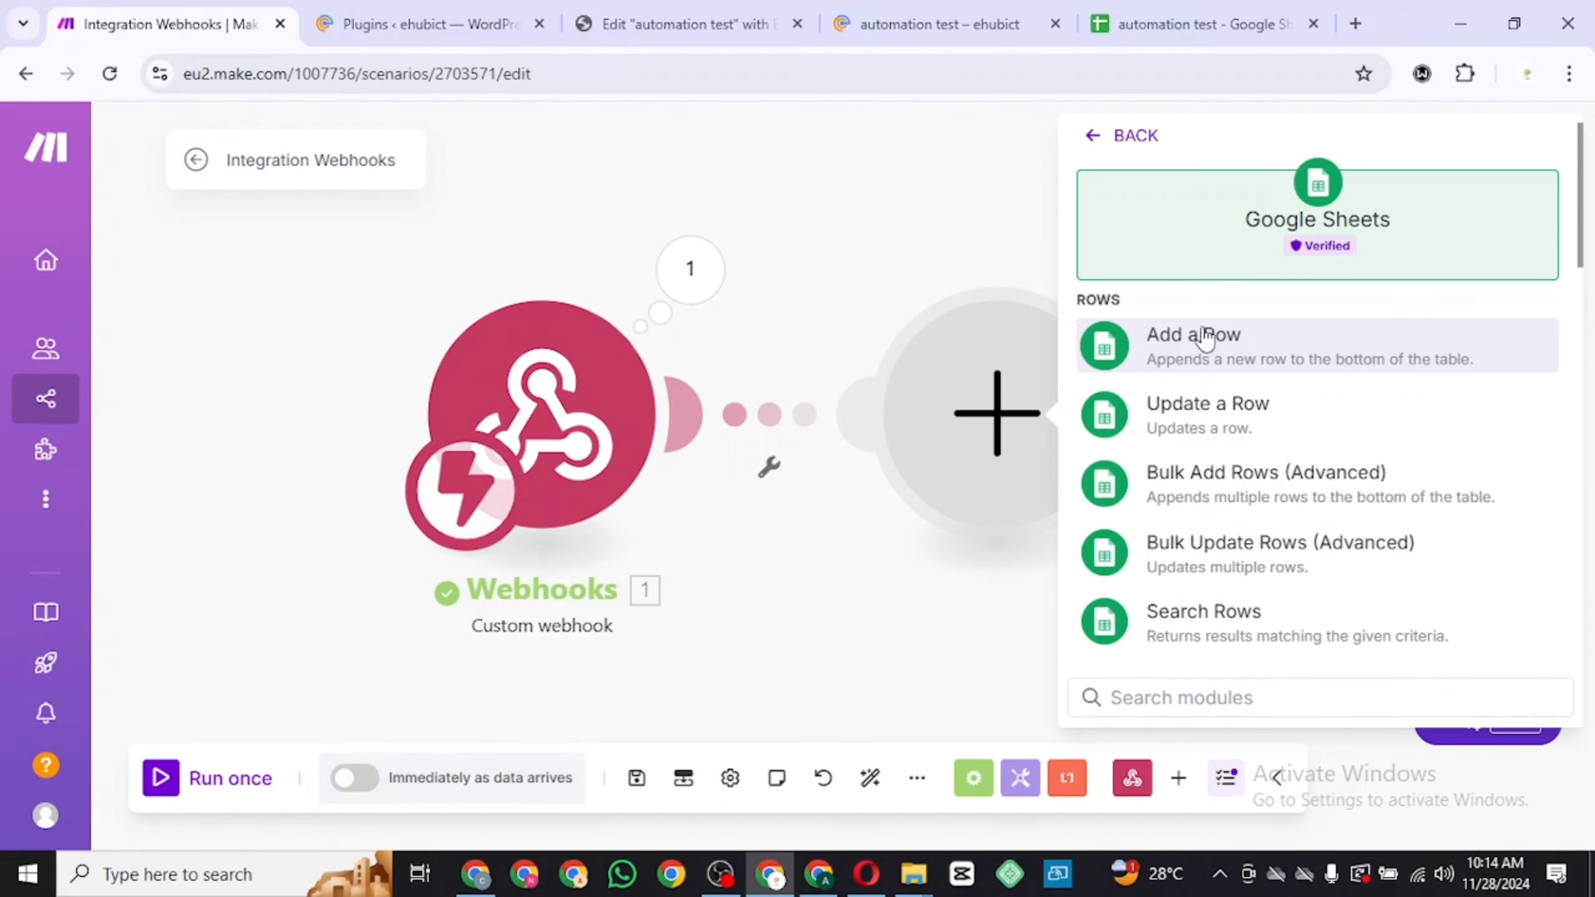
left_click(1242, 362)
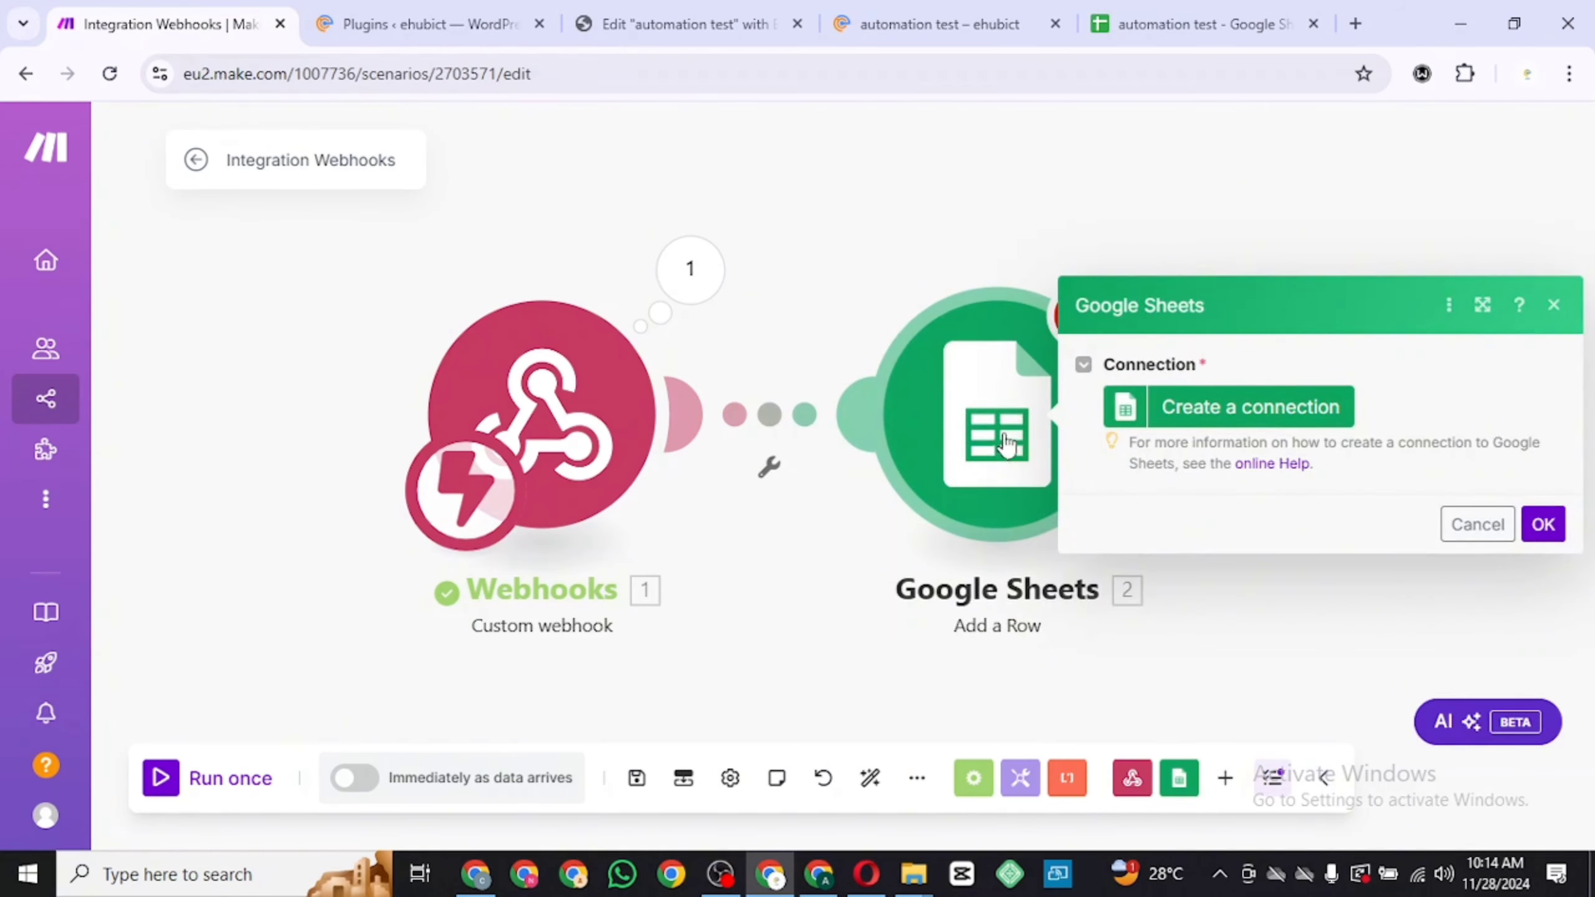
Create a Google Sheets connection named My Google connection by signing in with the Google account and allowing access
left_click(1228, 412)
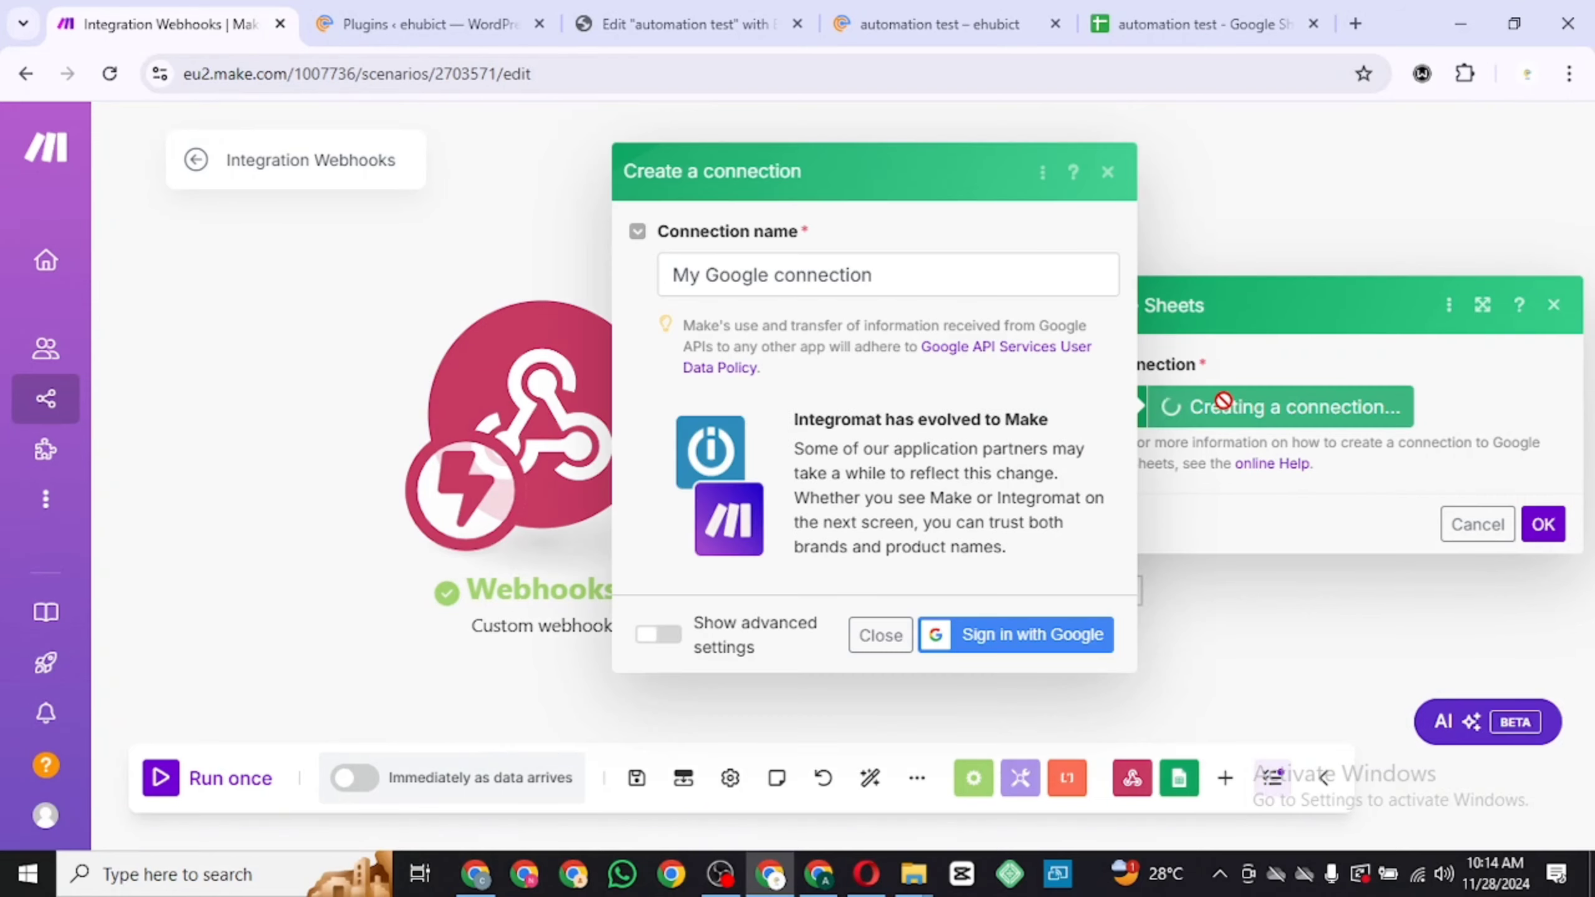
left_click(981, 279)
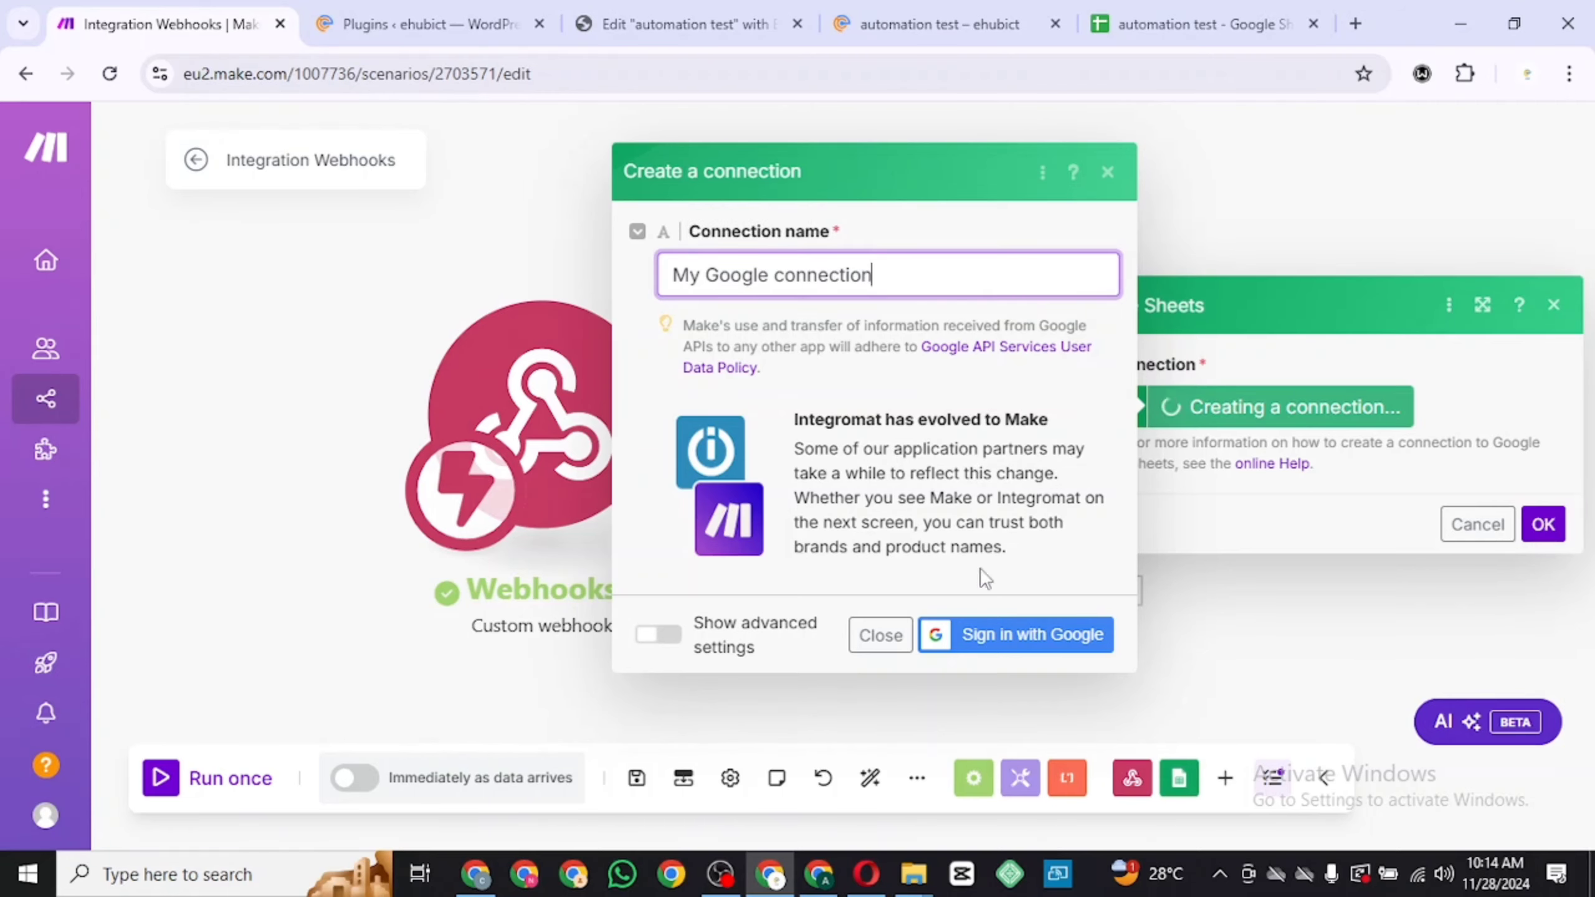
left_click(979, 629)
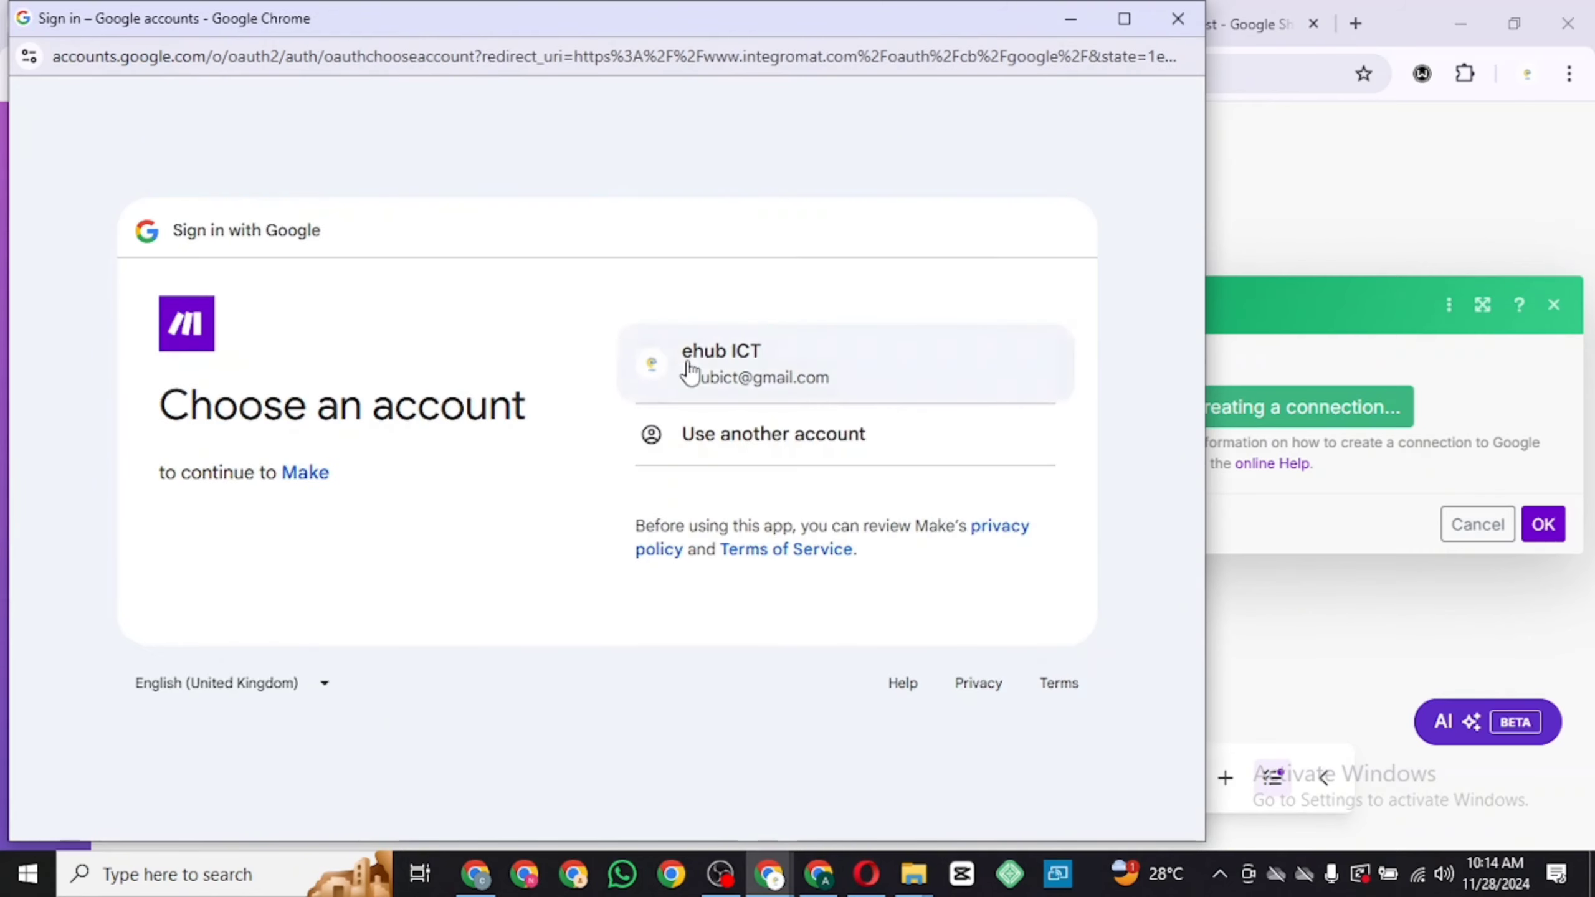
left_click(718, 376)
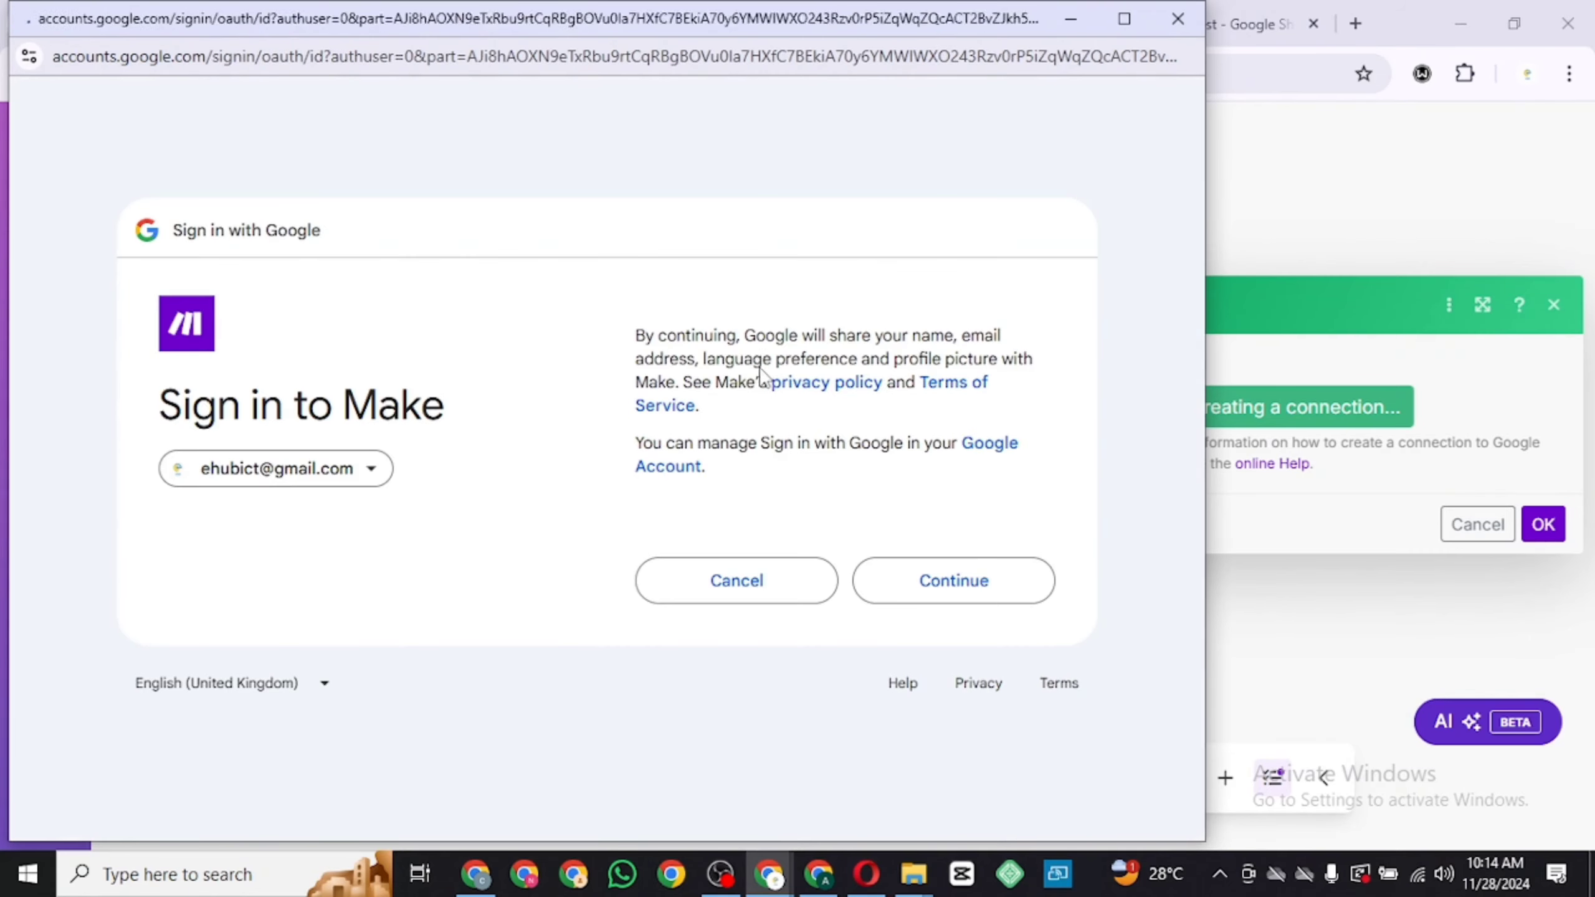
left_click(913, 578)
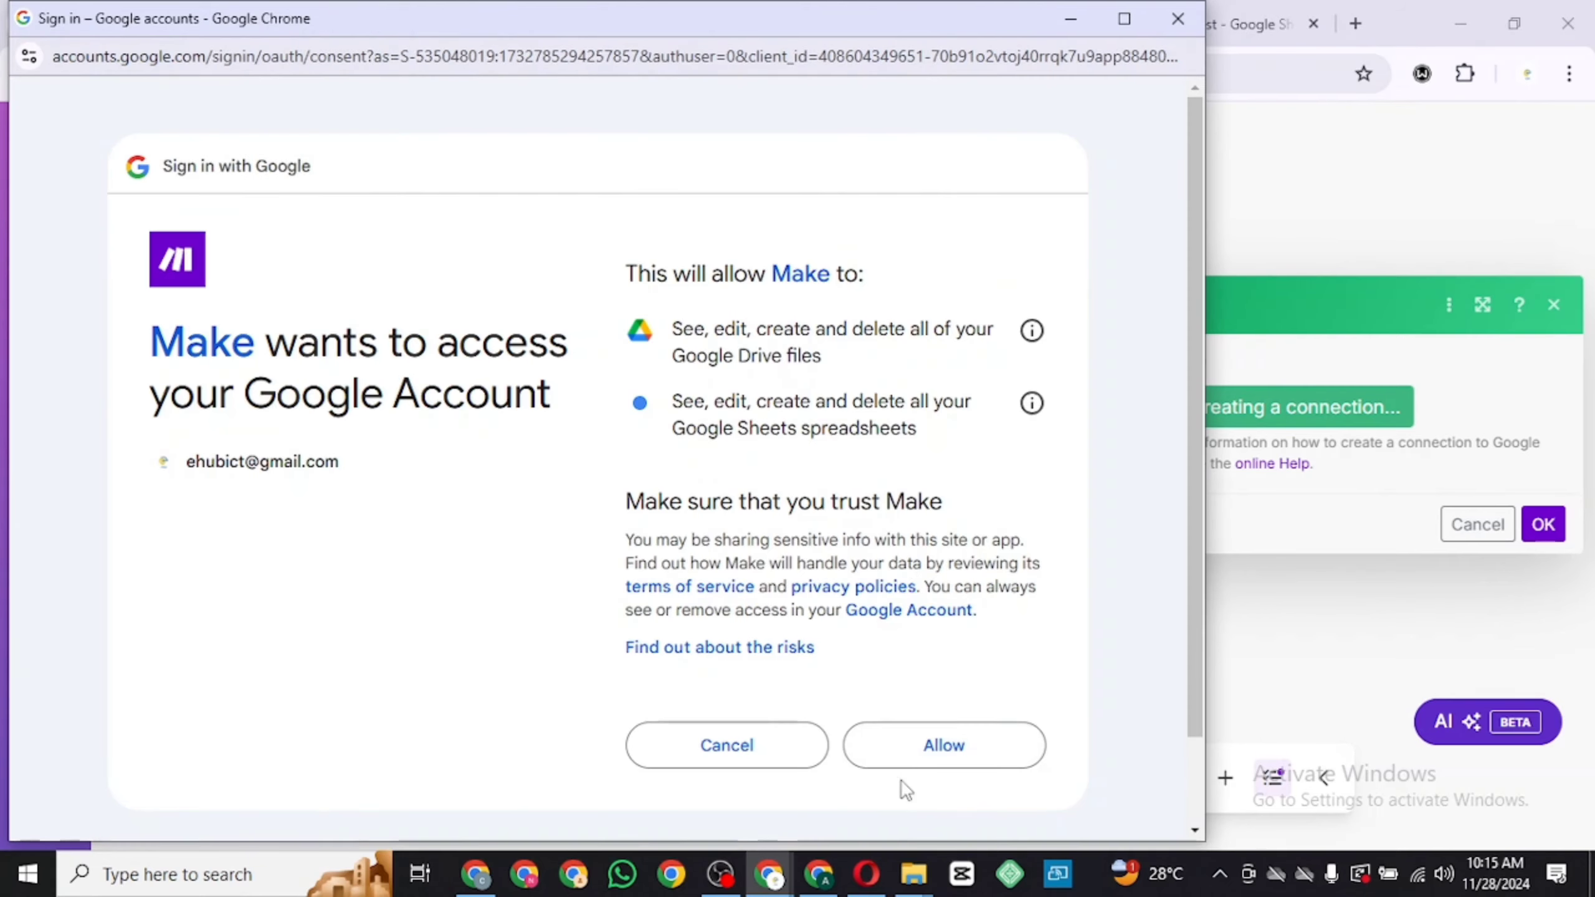
left_click(925, 748)
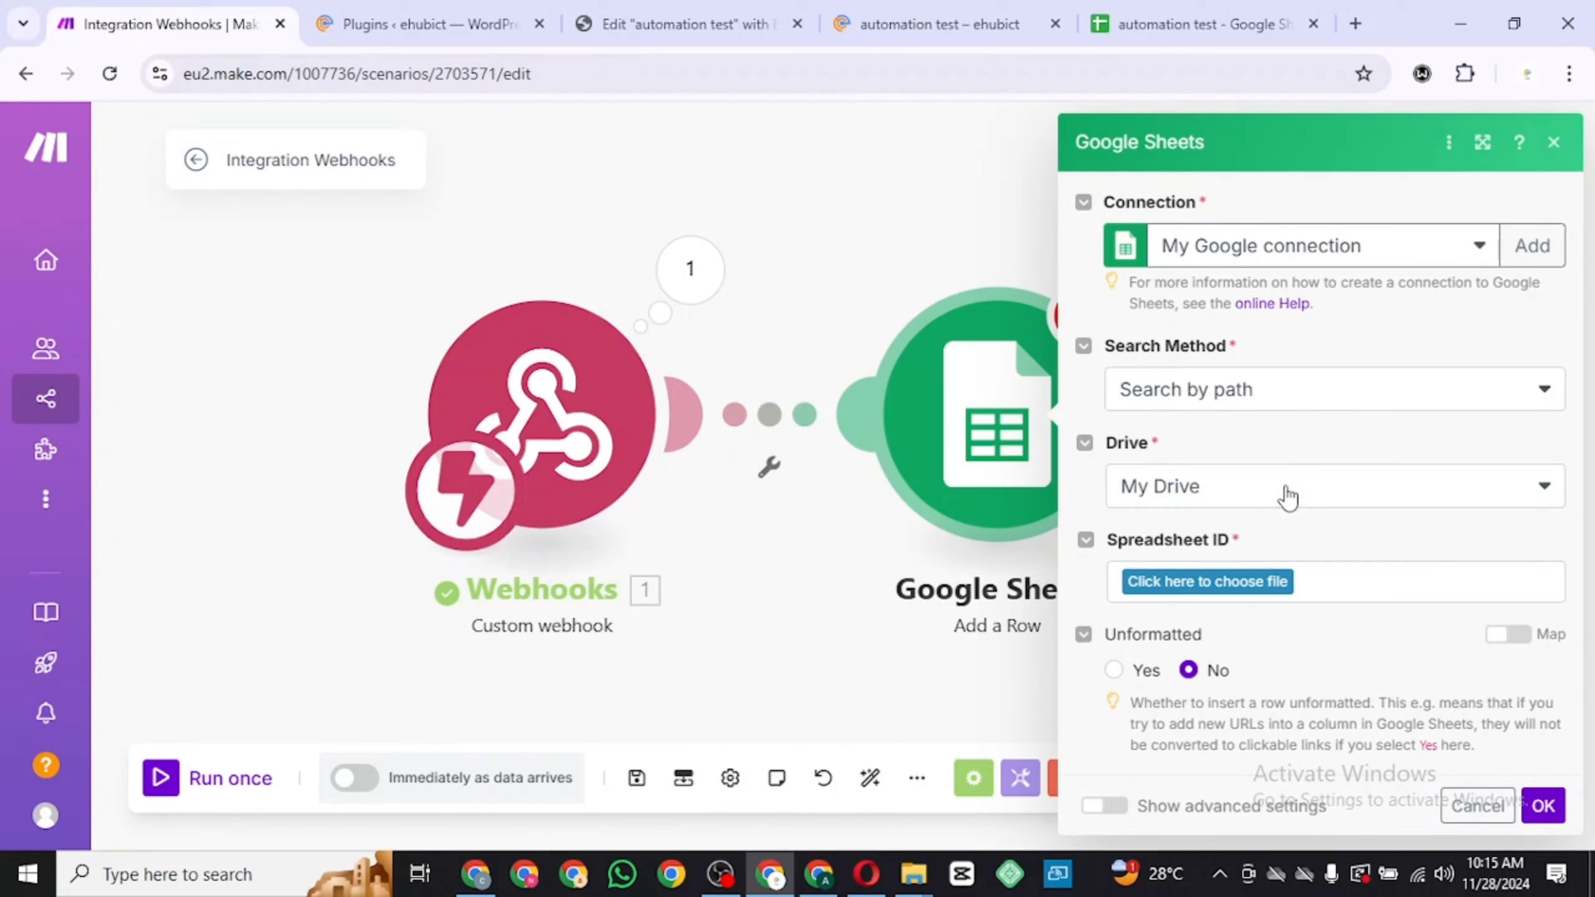
Choose the automation test spreadsheet from My Drive and set the sheet name to Sheet1
left_click(1232, 586)
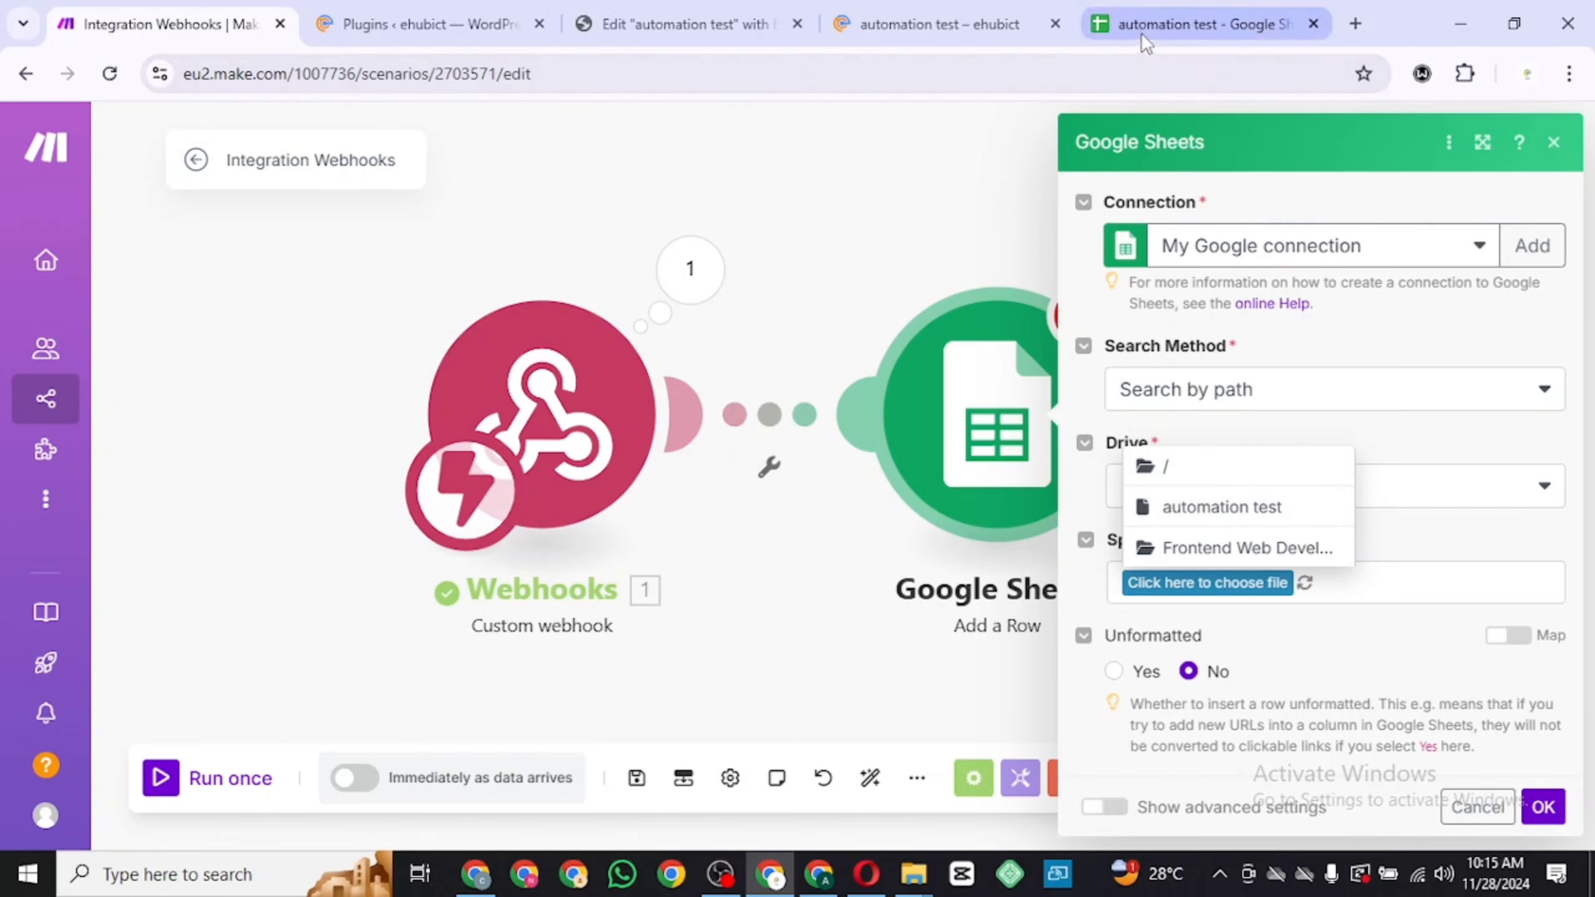
left_click(1204, 508)
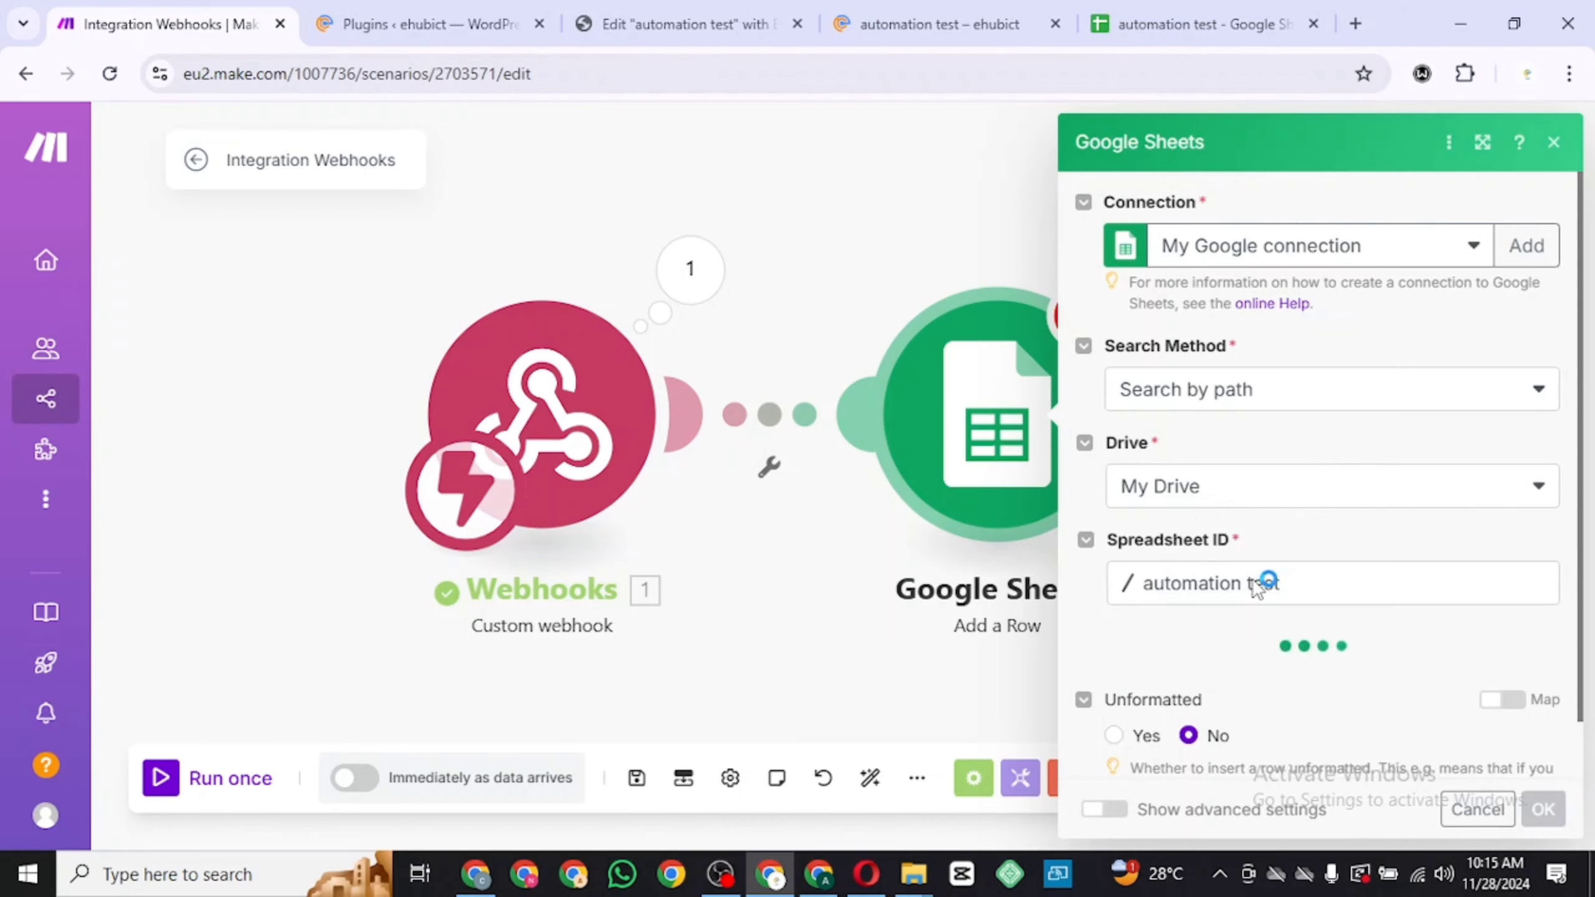
scroll(1256, 591, "down", 2)
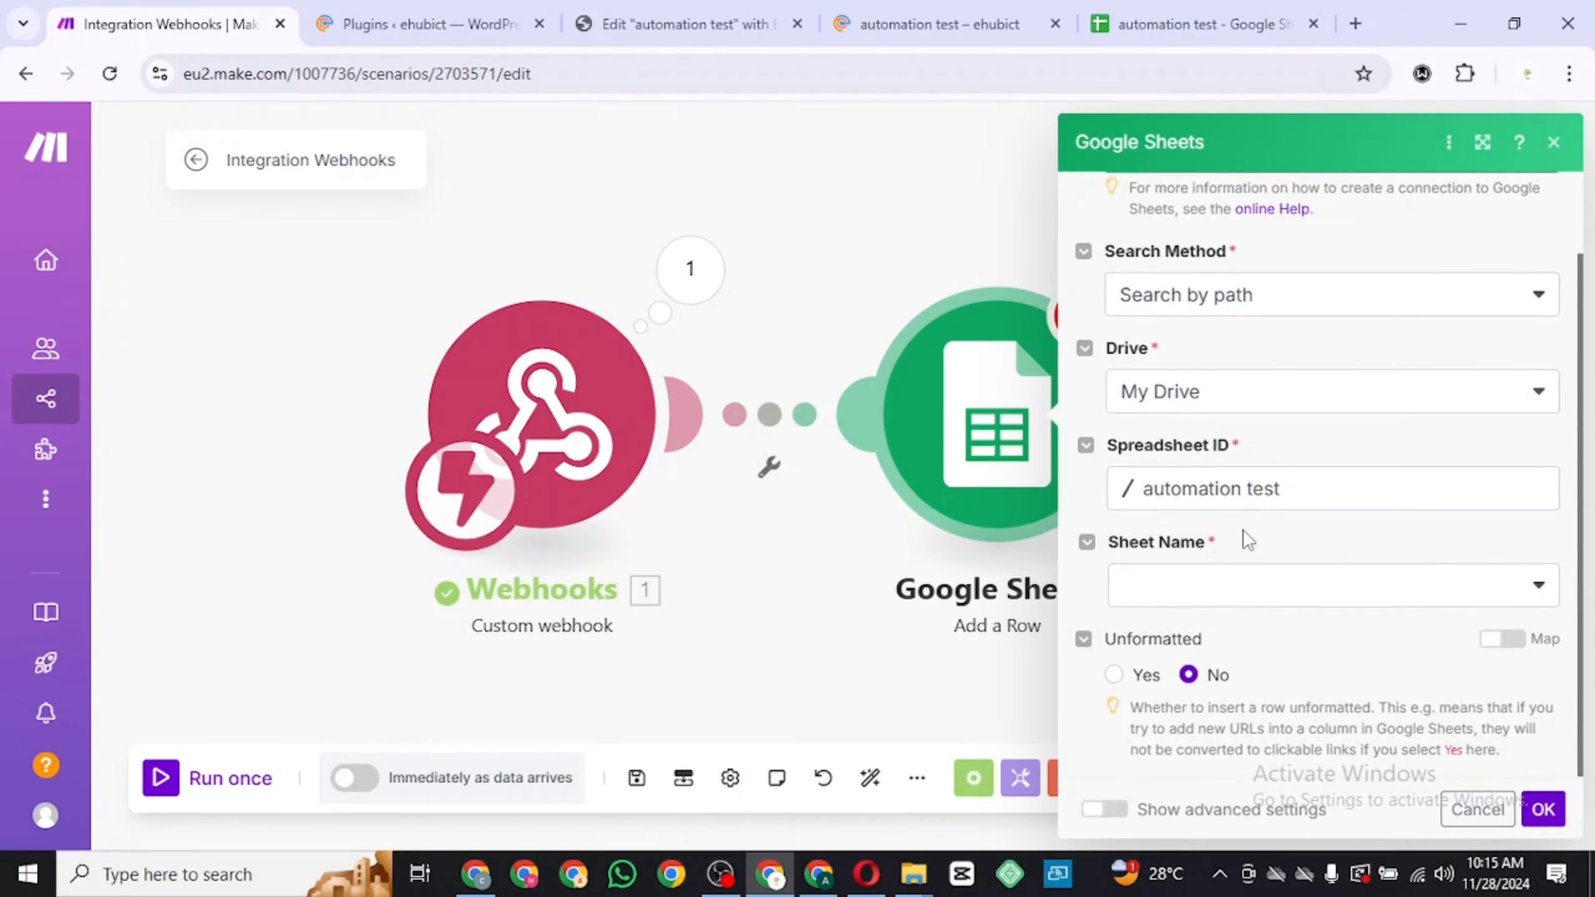
left_click(1215, 588)
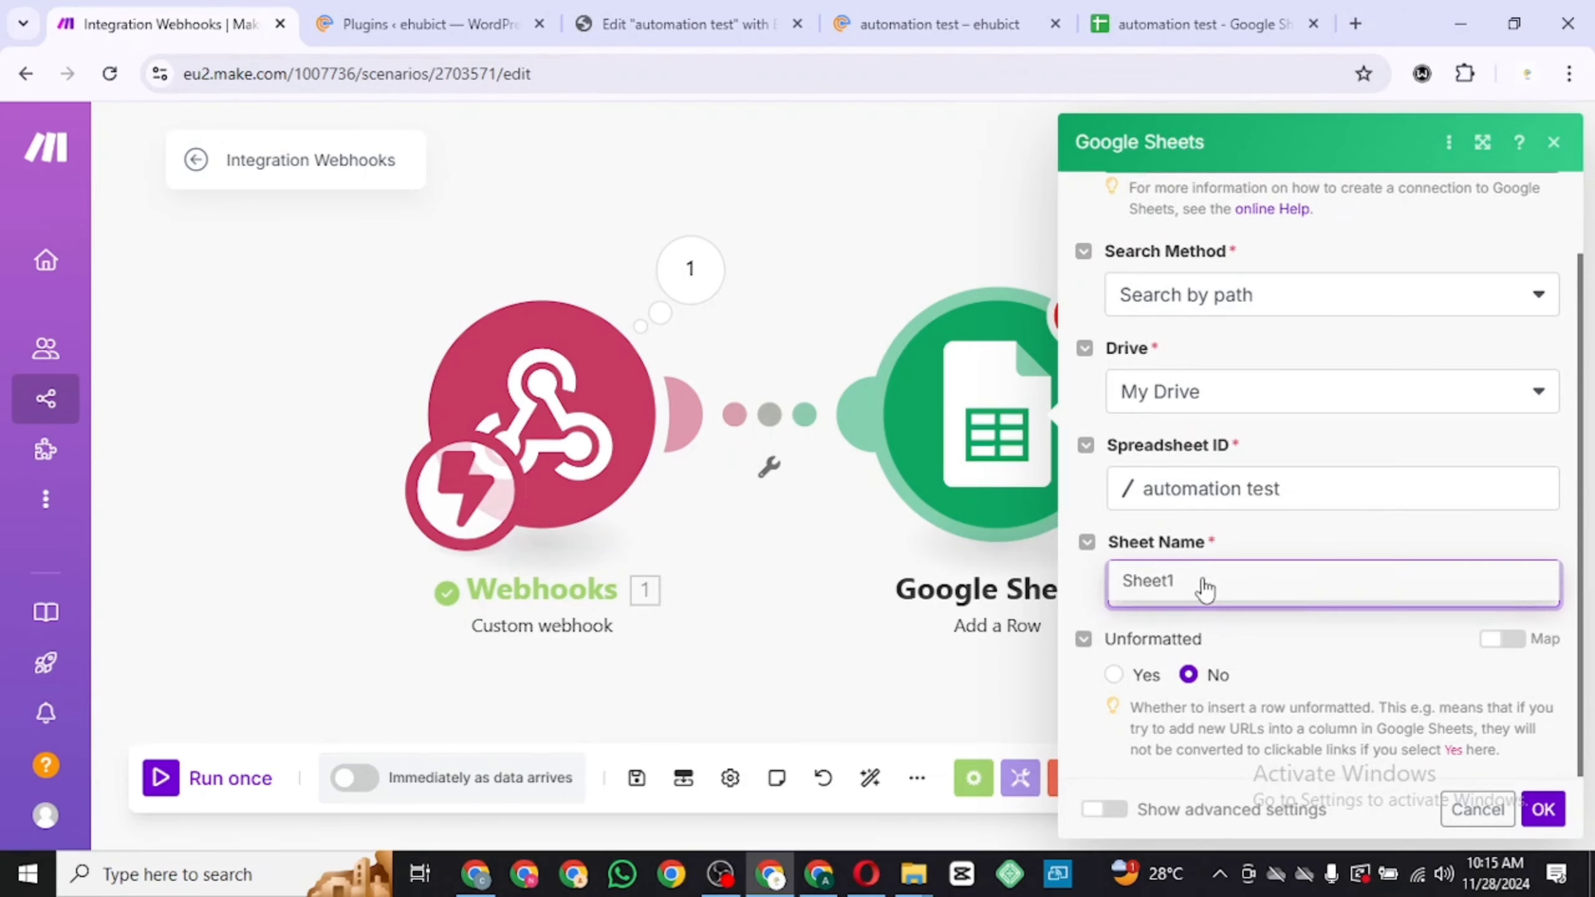
left_click(1201, 586)
scroll(1261, 588, "down", 3)
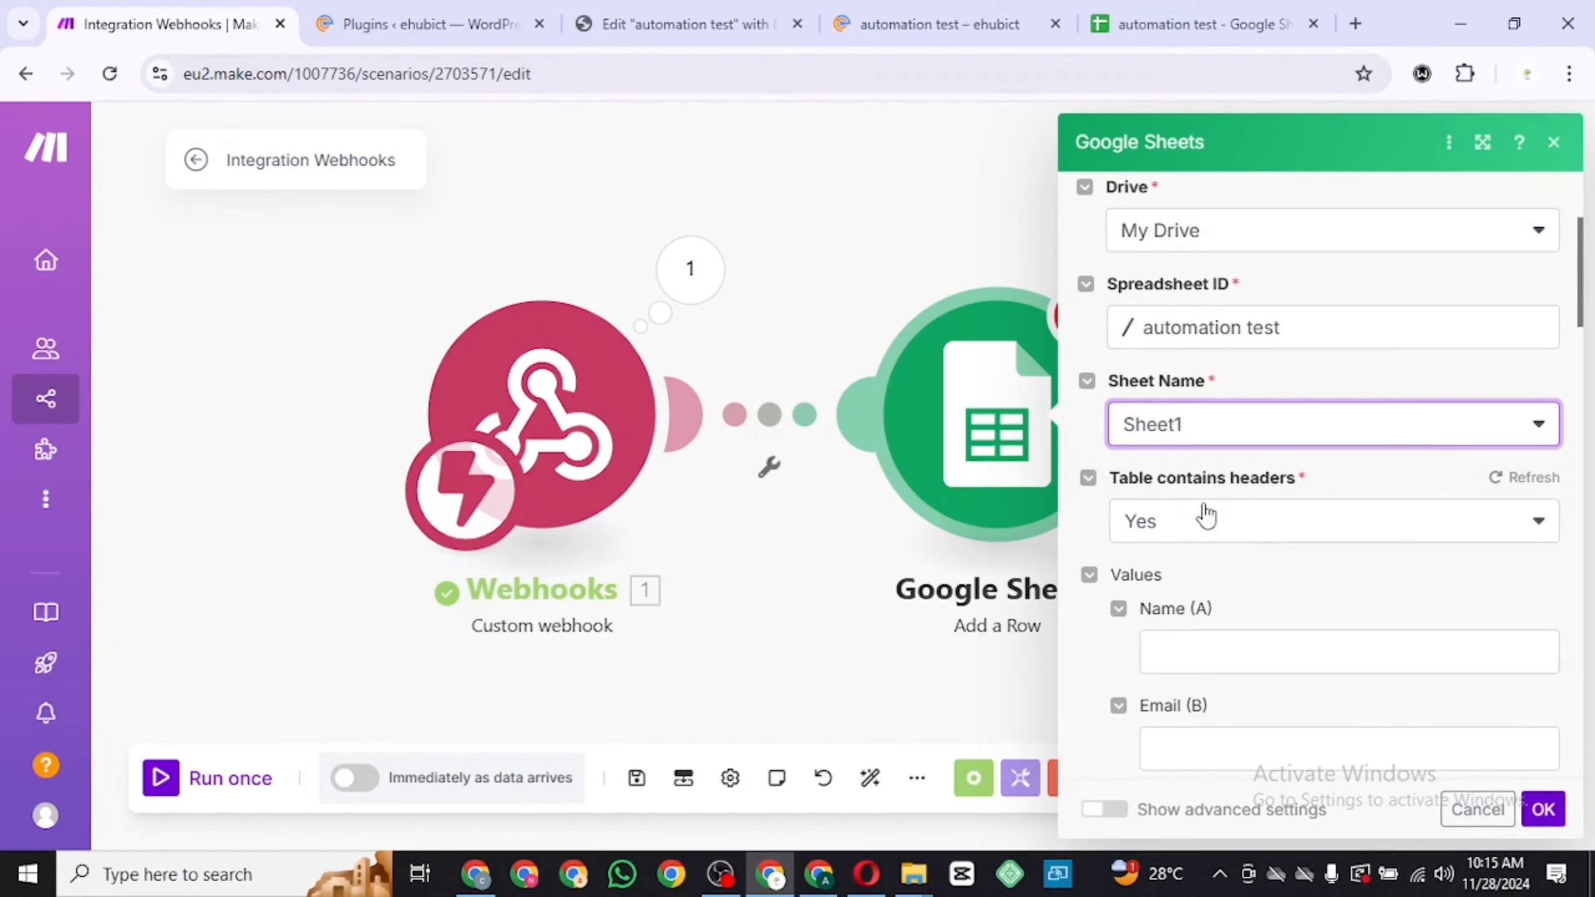
Check the spreadsheet's column headers and return to the Add a Row module settings
left_click(1203, 22)
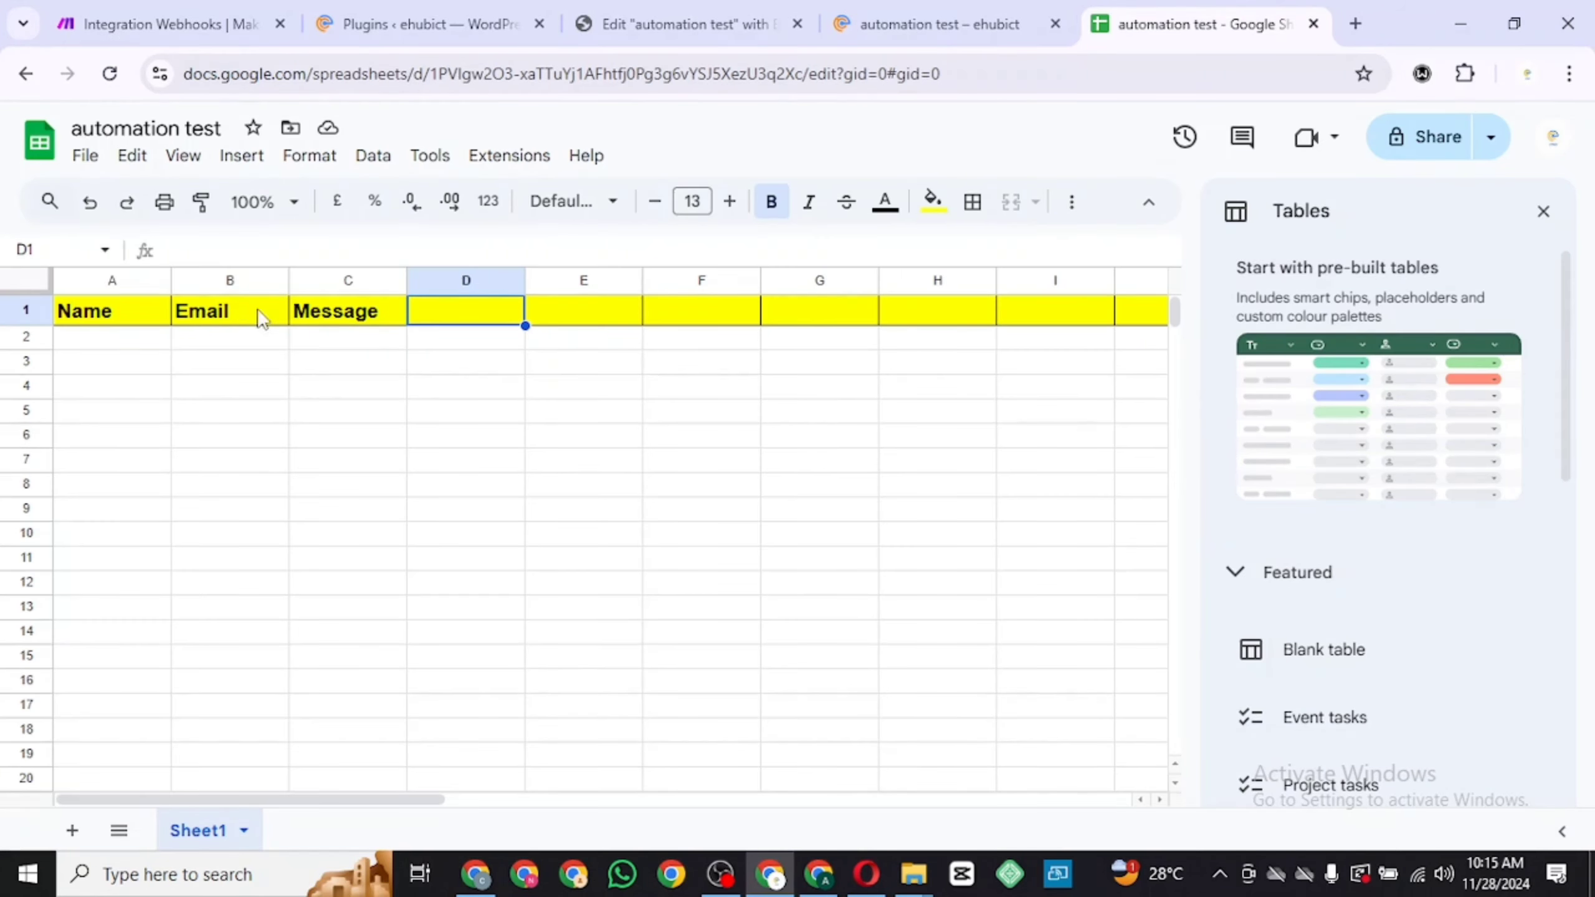
left_click(223, 25)
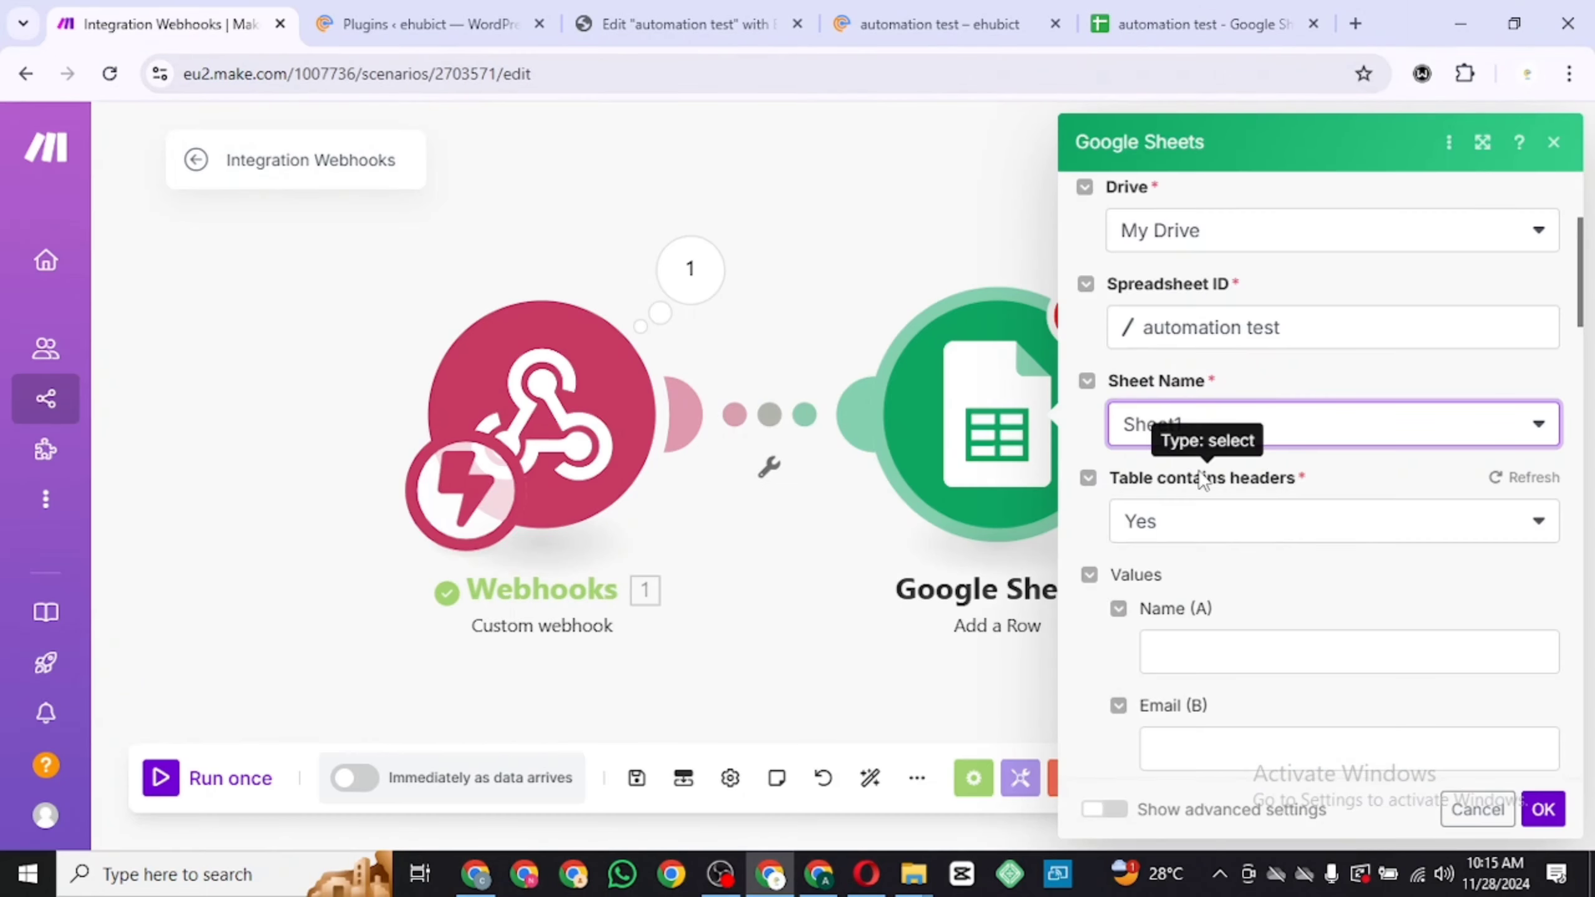
scroll(1199, 478, "down", 4)
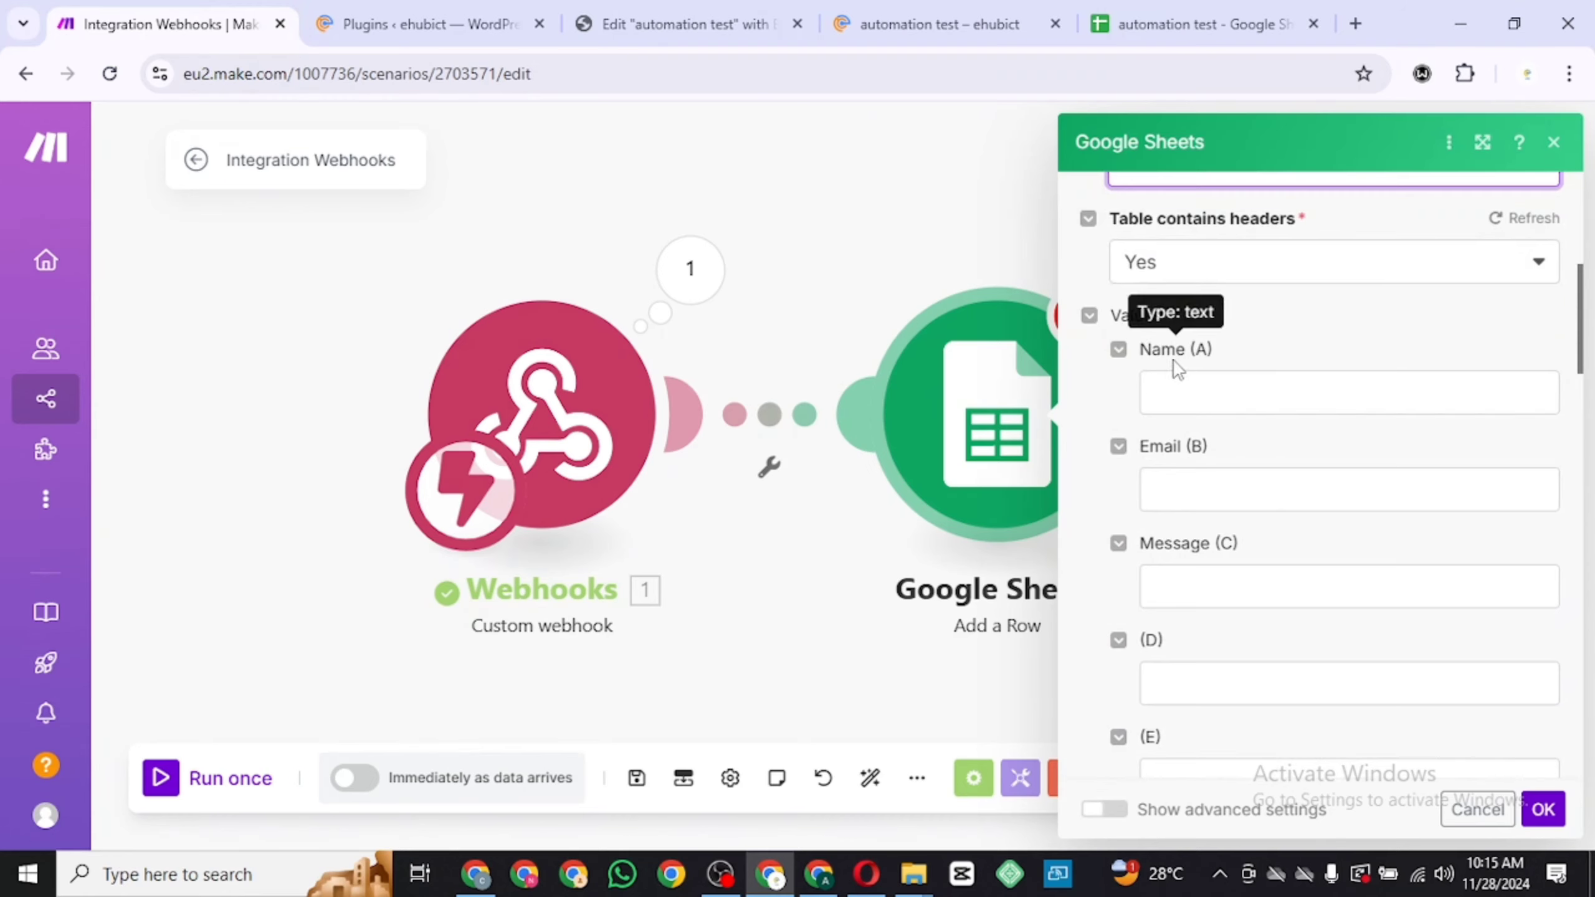
Map the webhook's Name, Email and Message fields to the Name (A), Email (B) and Message (C) columns
left_click(1195, 390)
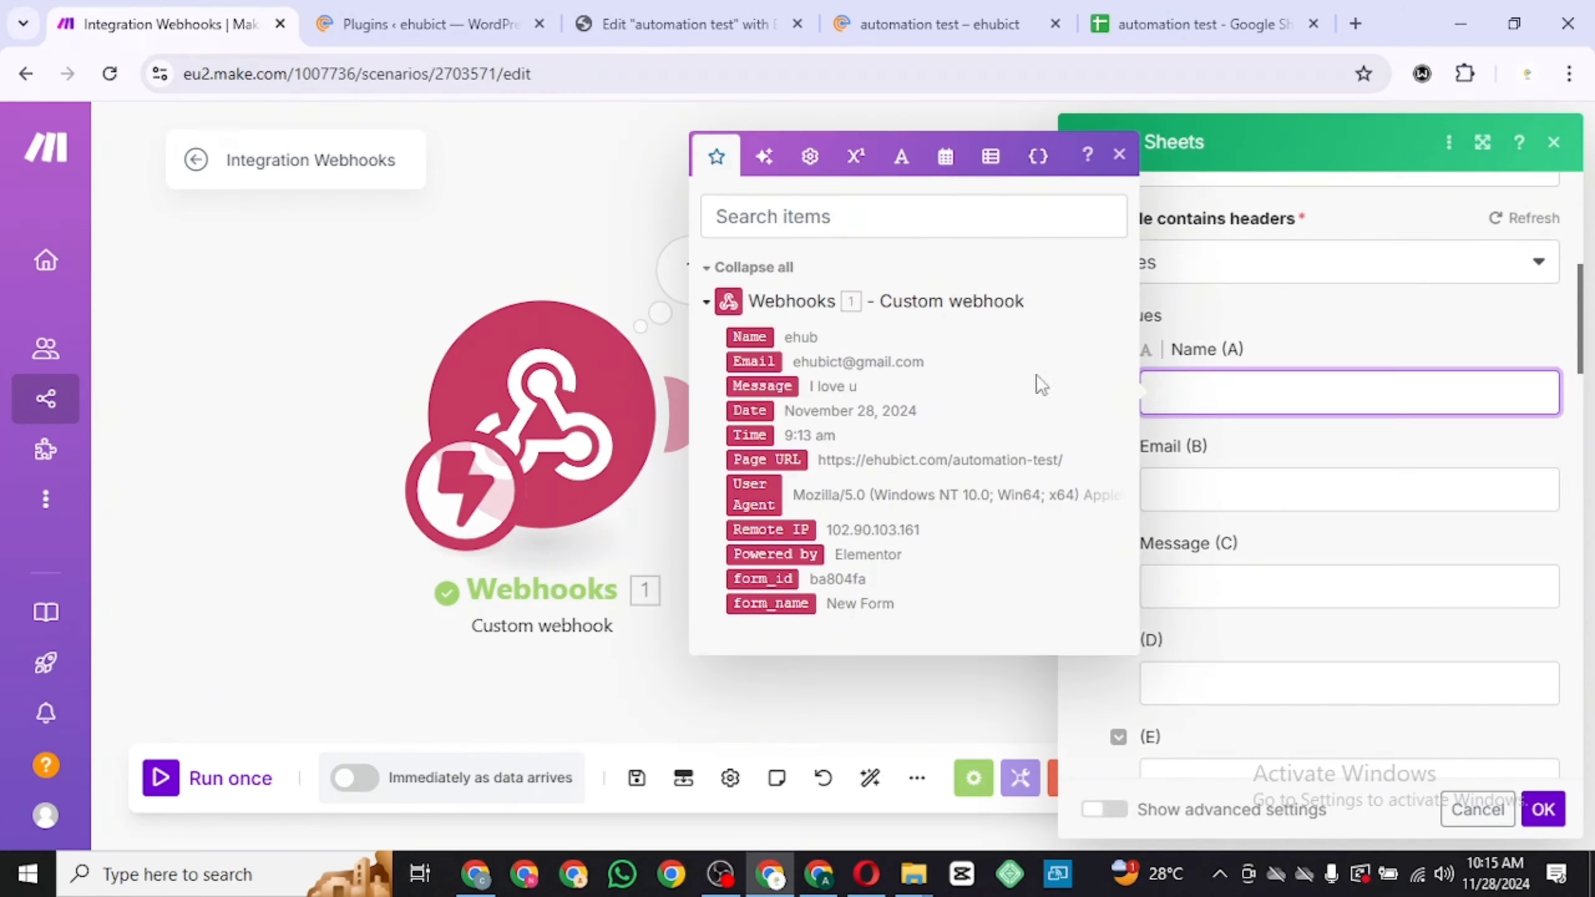
left_click(751, 337)
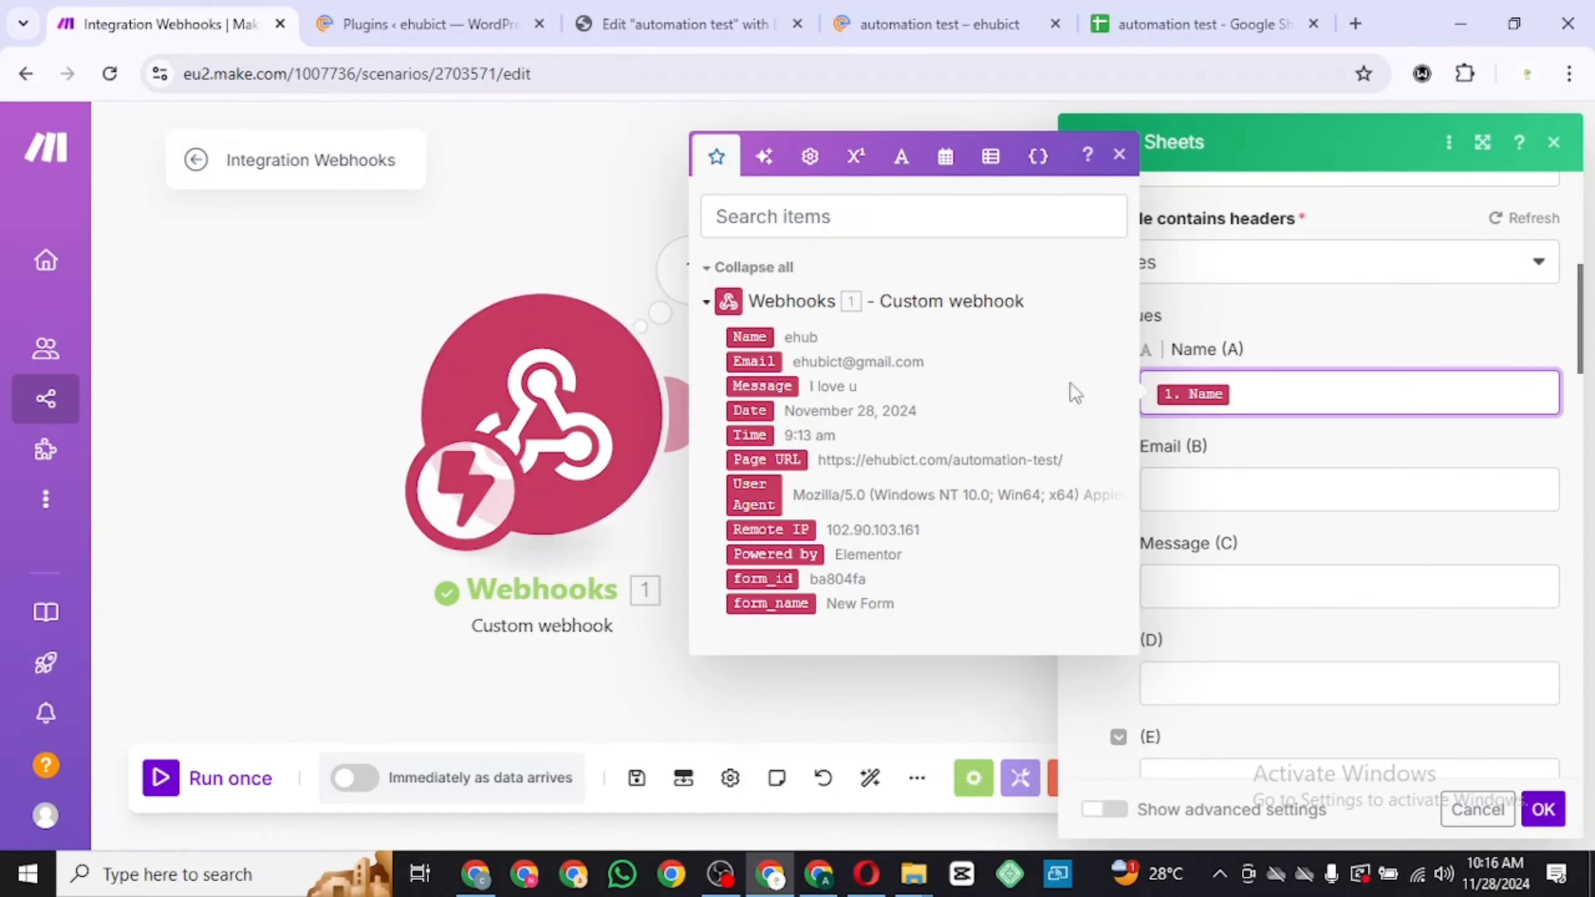
left_click(1179, 484)
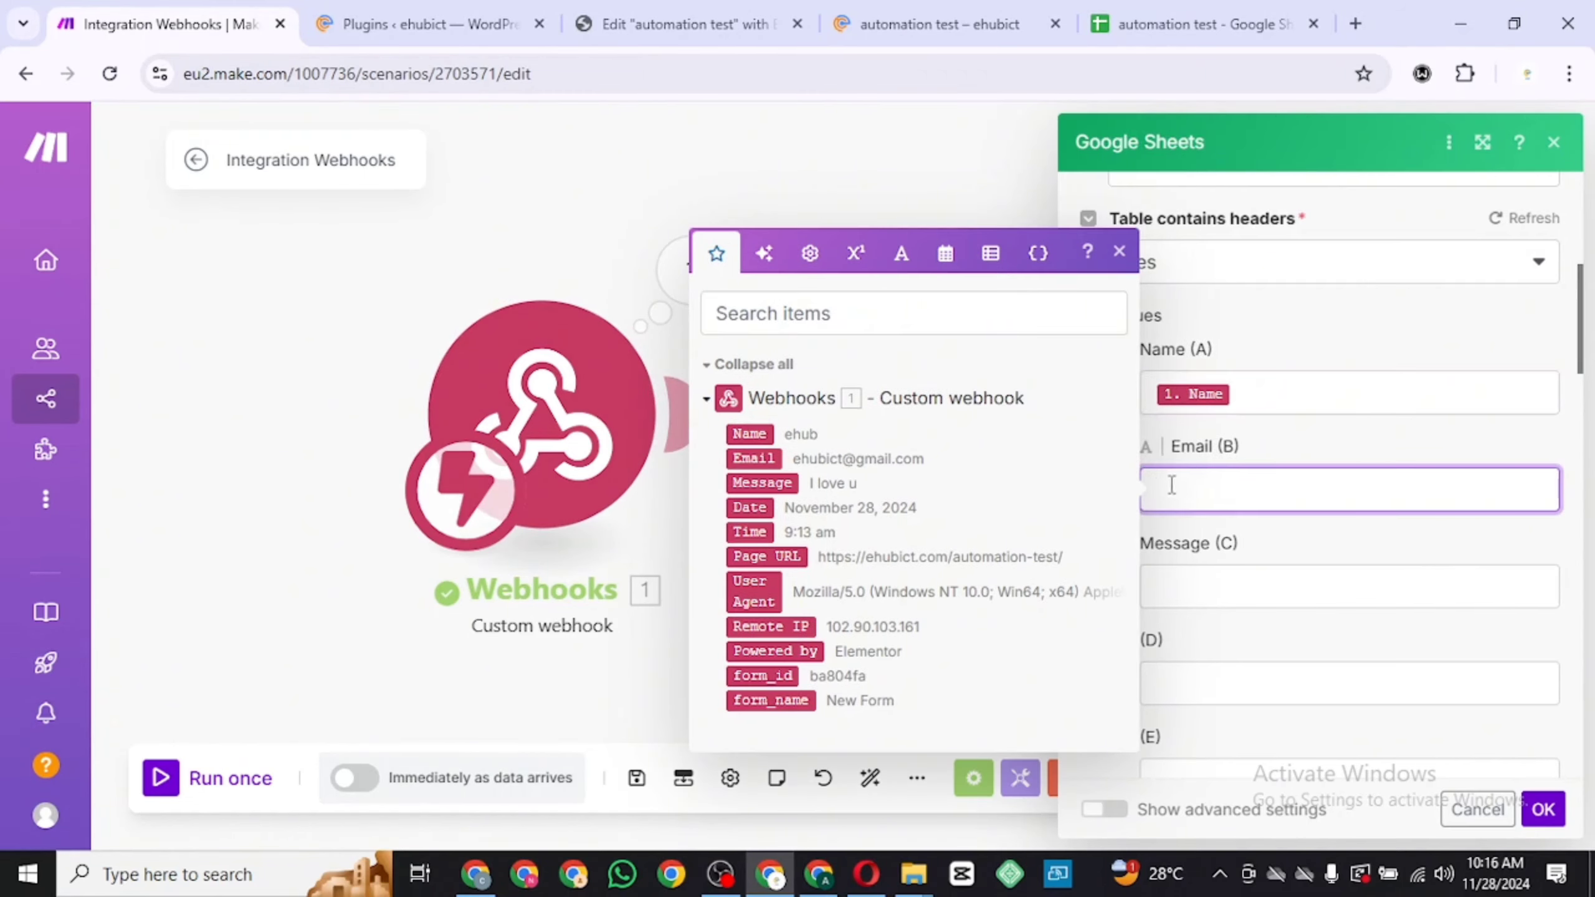
left_click(749, 455)
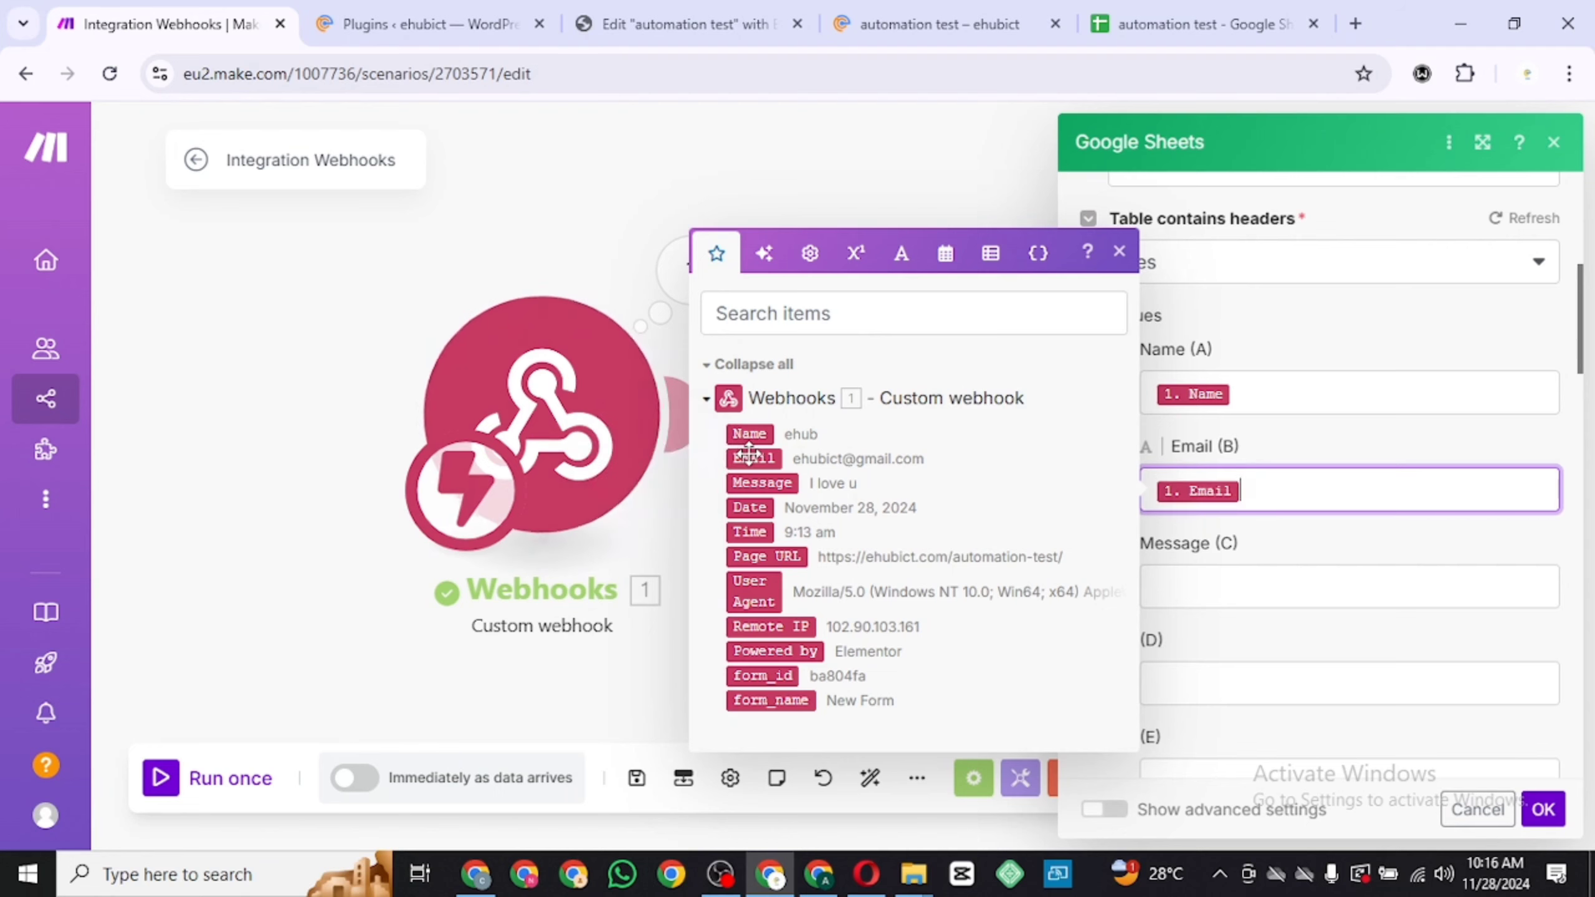
left_click(1242, 578)
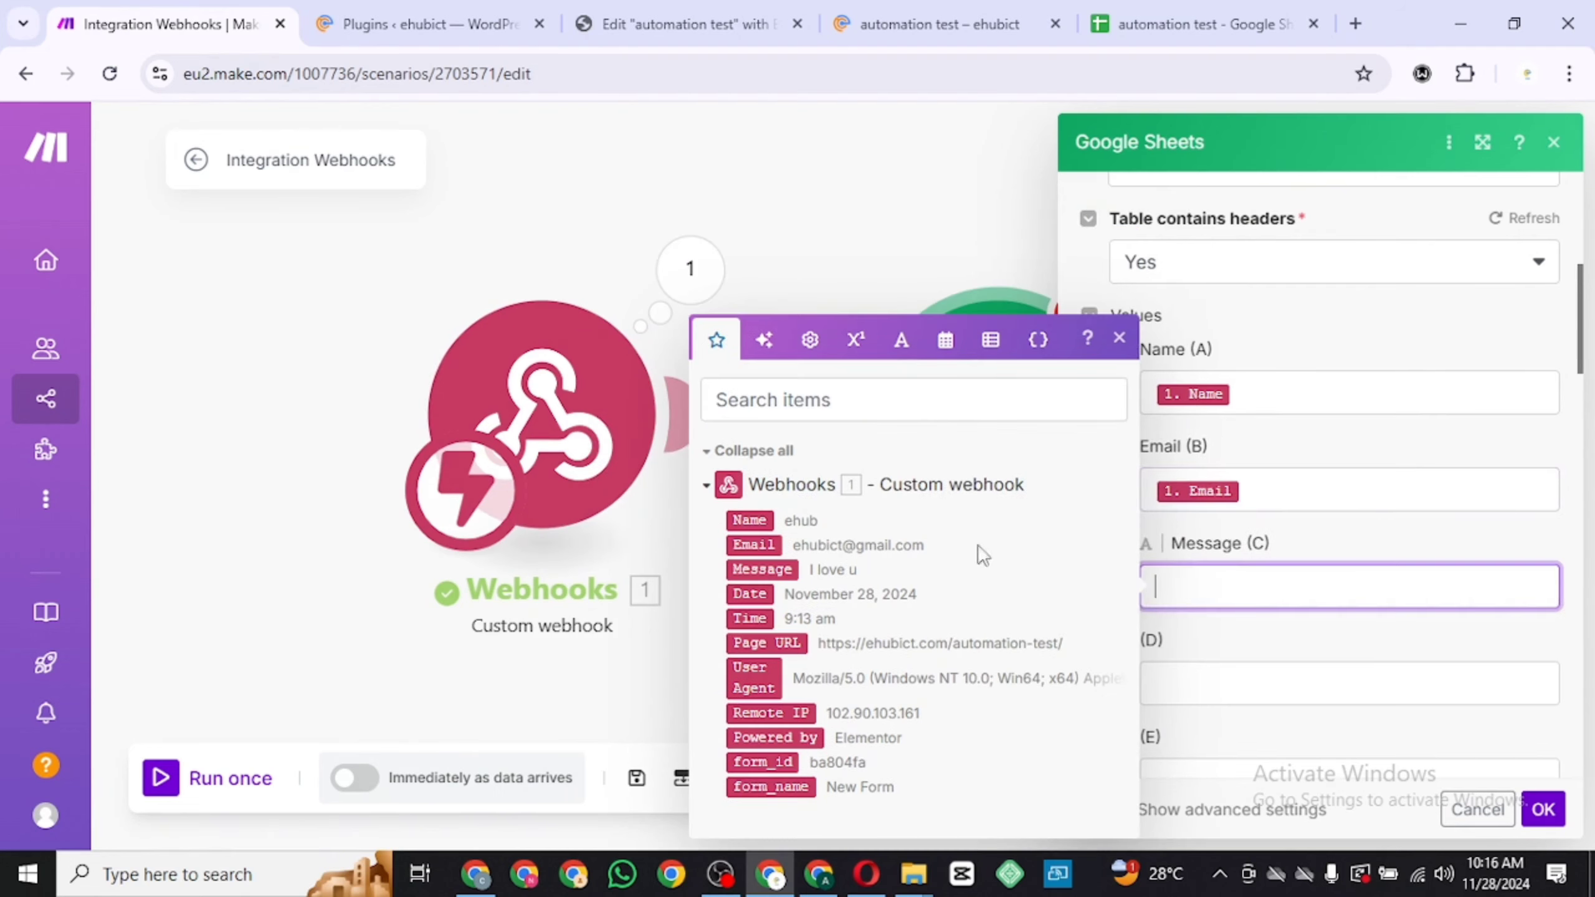
left_click(762, 570)
left_click(1258, 639)
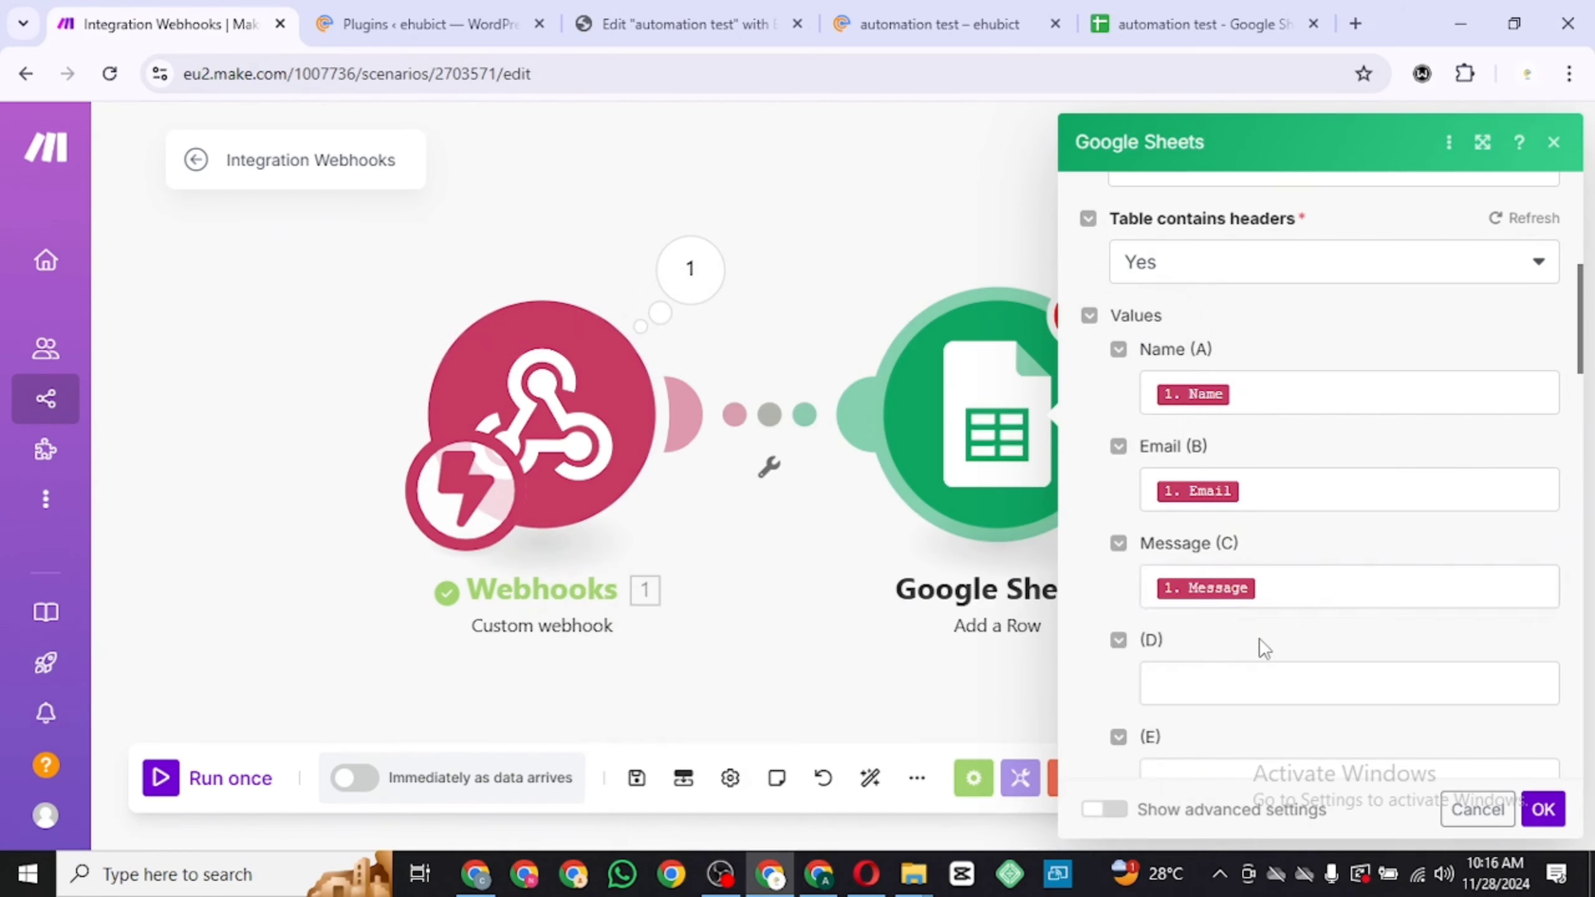
Confirm the Add a Row module settings and switch to the automation test spreadsheet
scroll(1259, 638, "down", 3)
scroll(1259, 647, "up", 1)
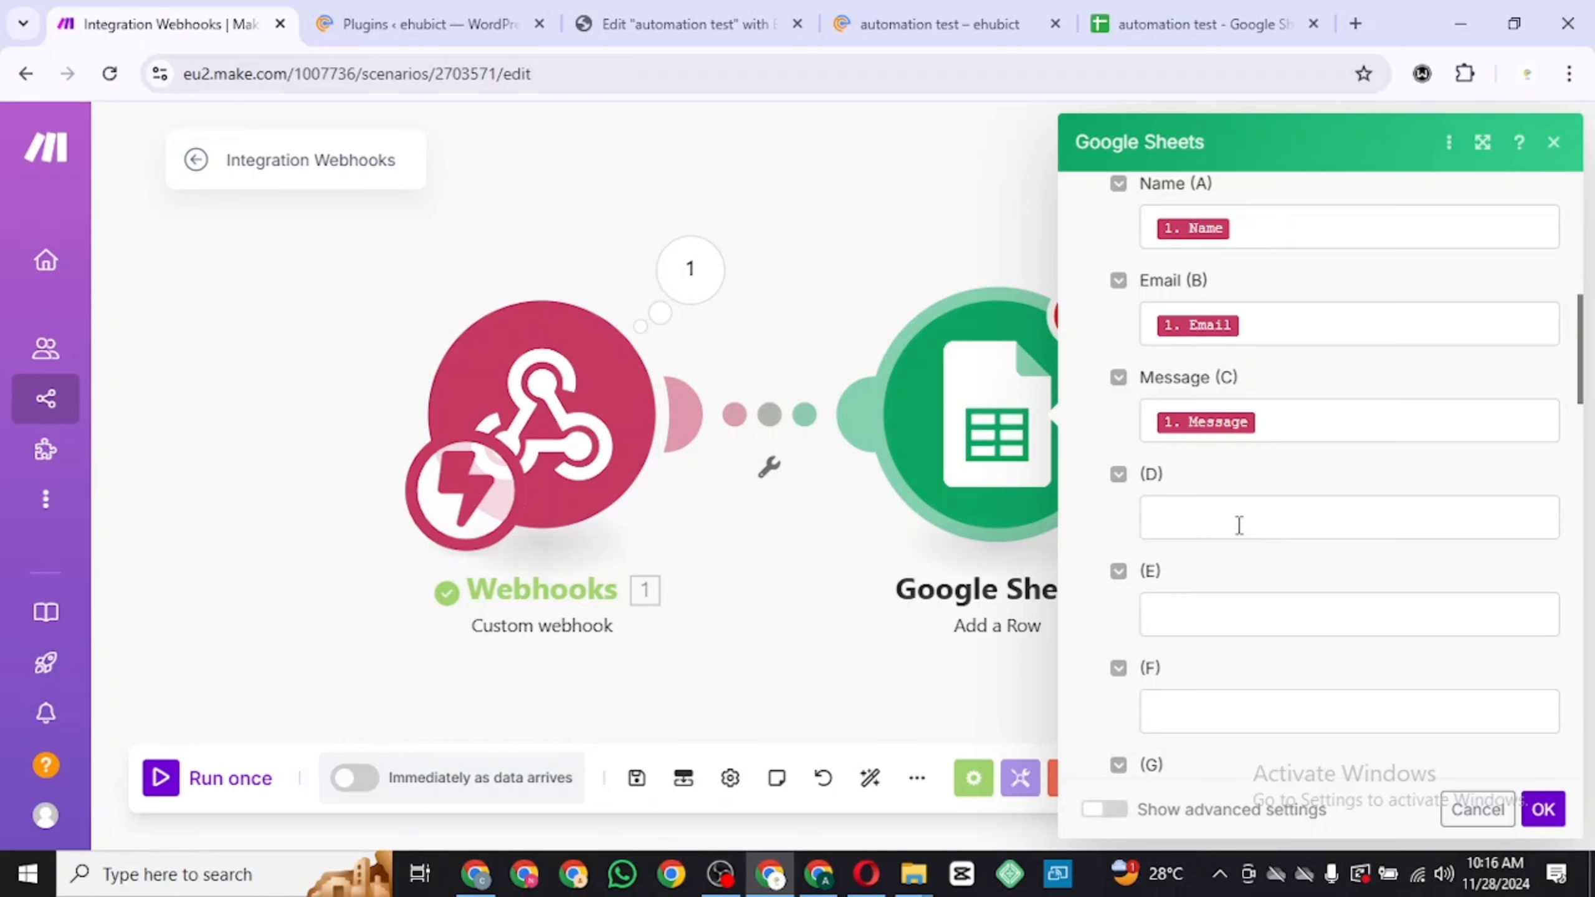
left_click(1239, 526)
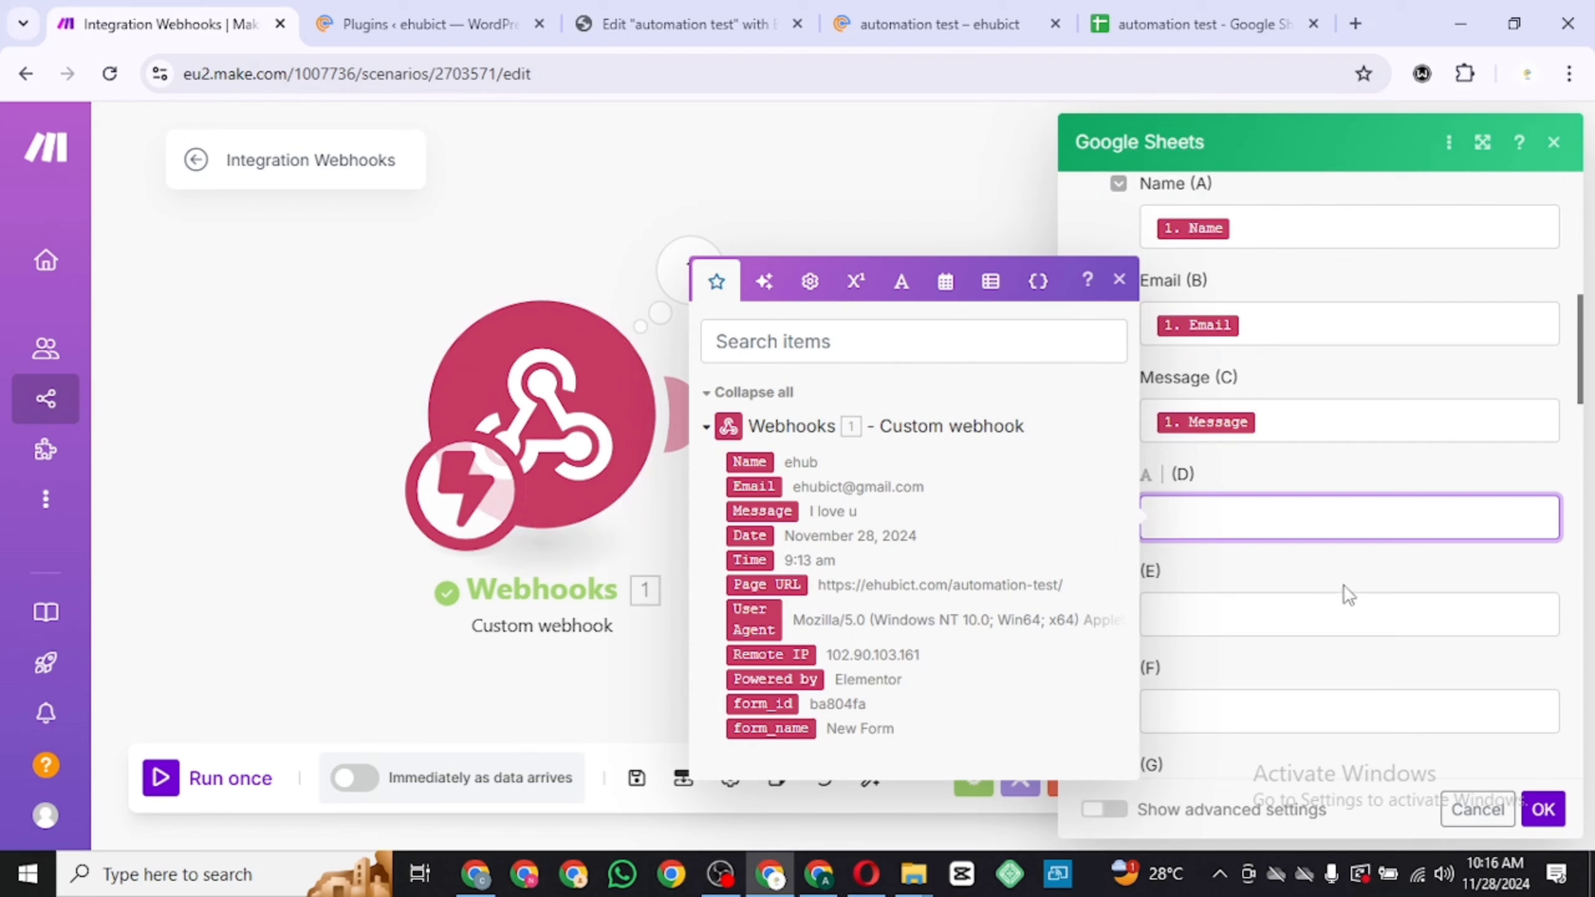
left_click(1327, 584)
scroll(1327, 584, "up", 5)
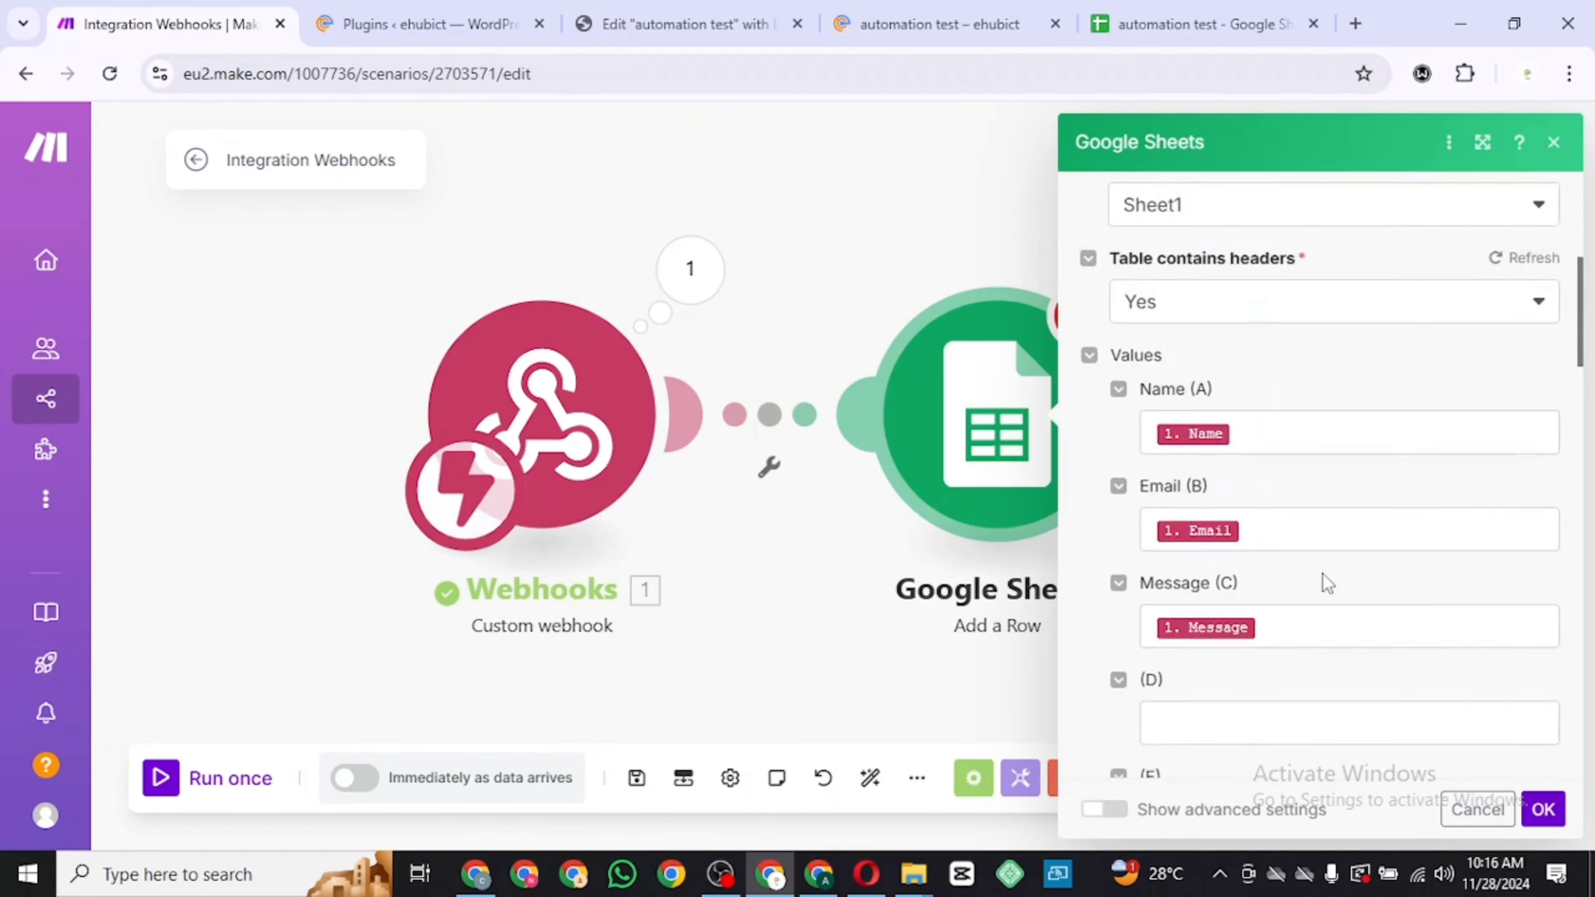
scroll(1328, 583, "down", 5)
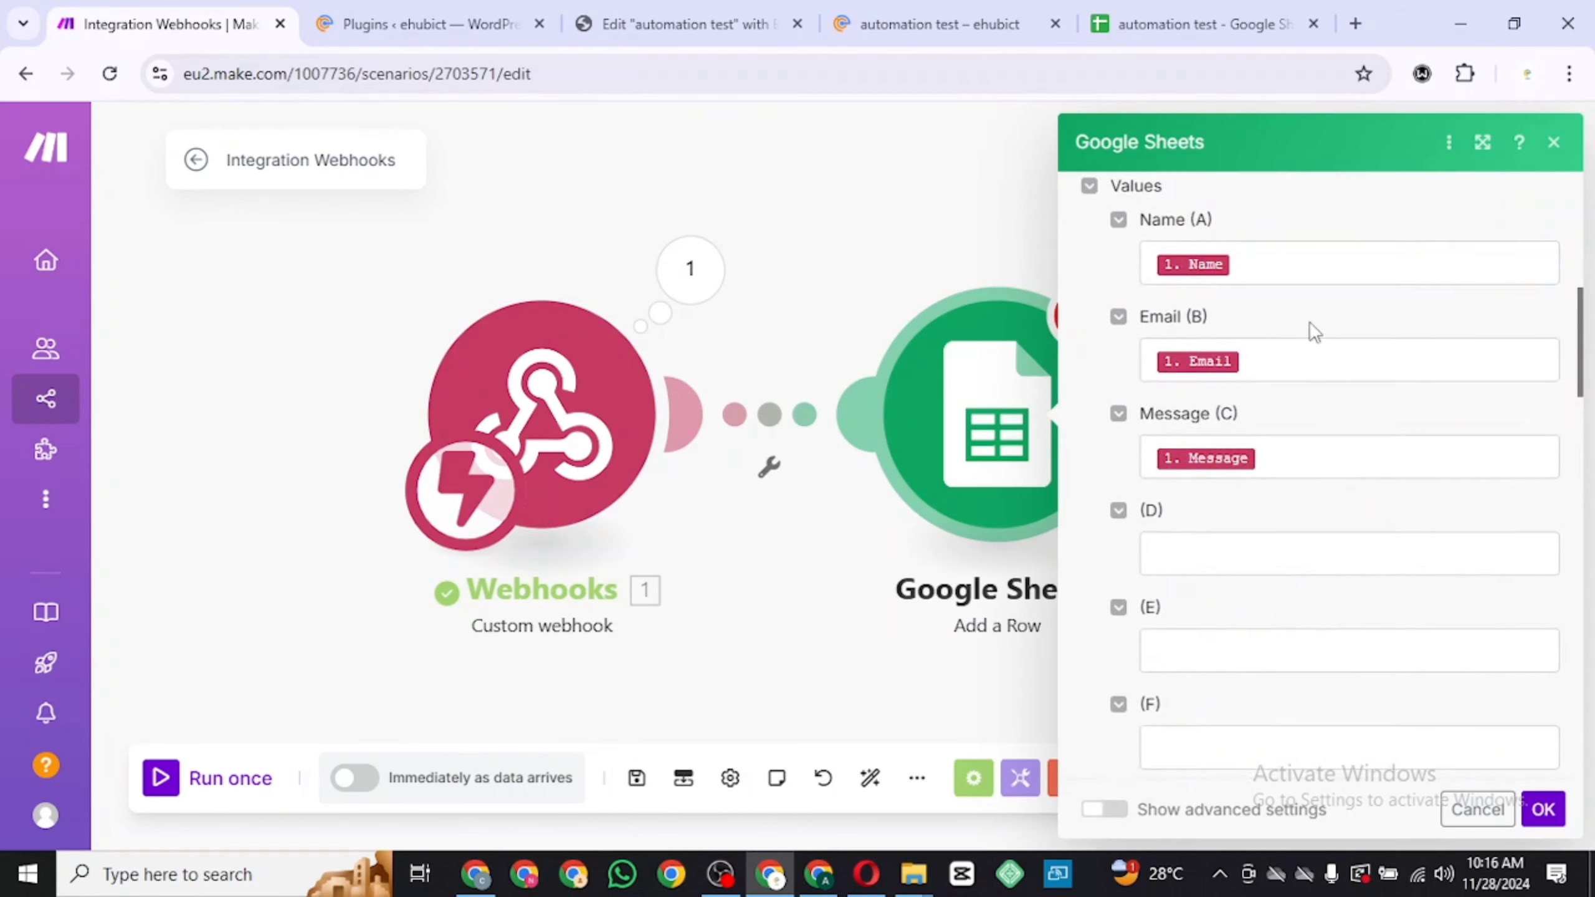
left_click(1544, 814)
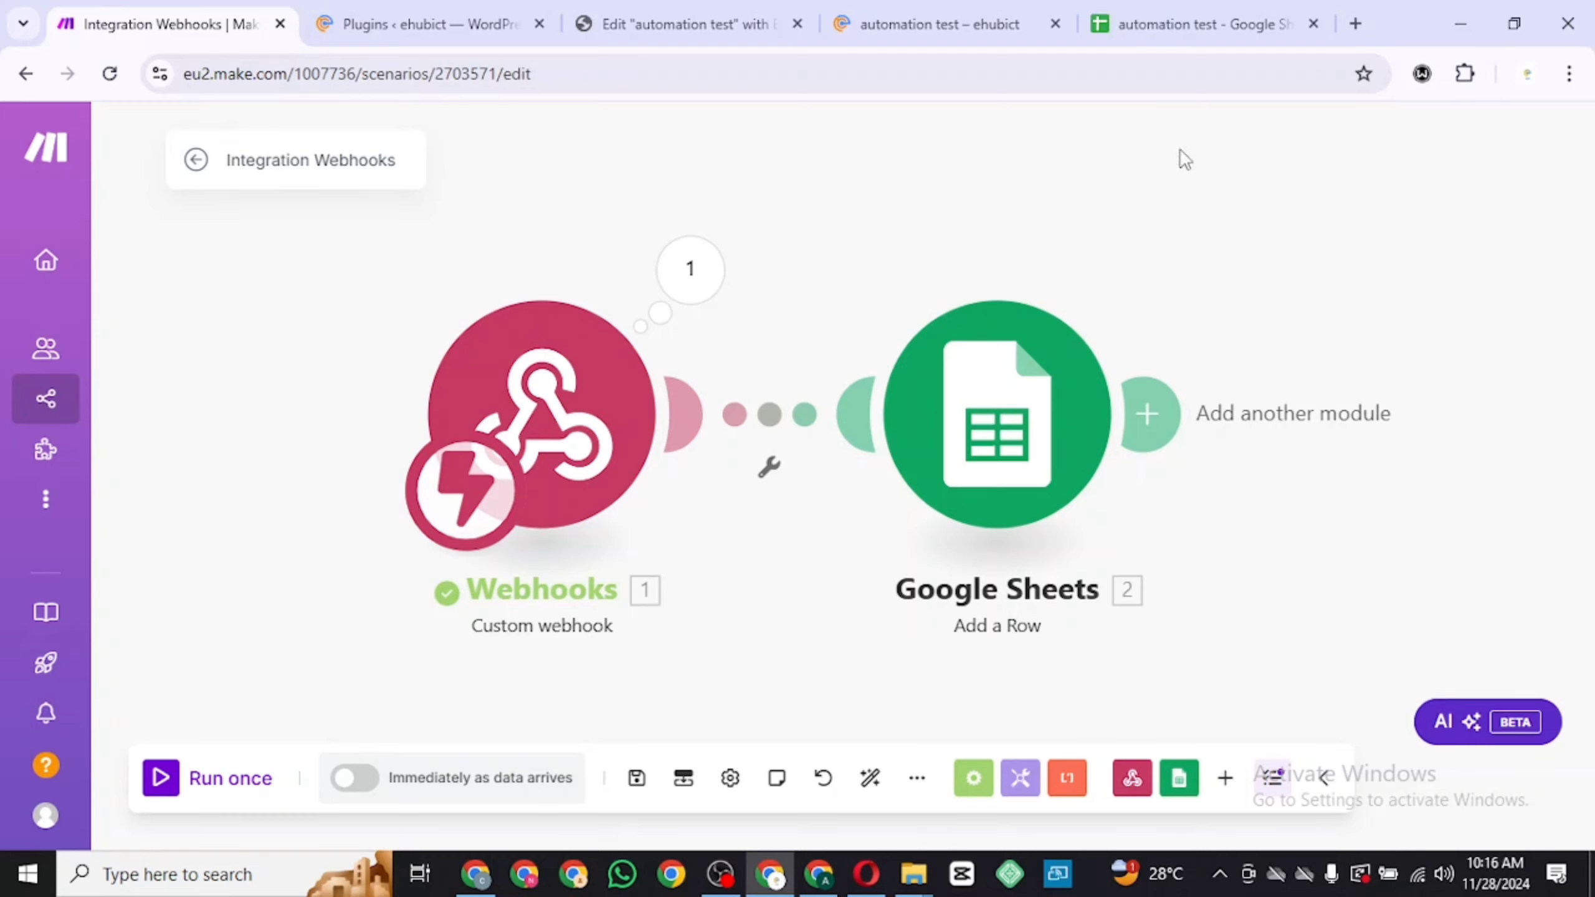
left_click(1241, 23)
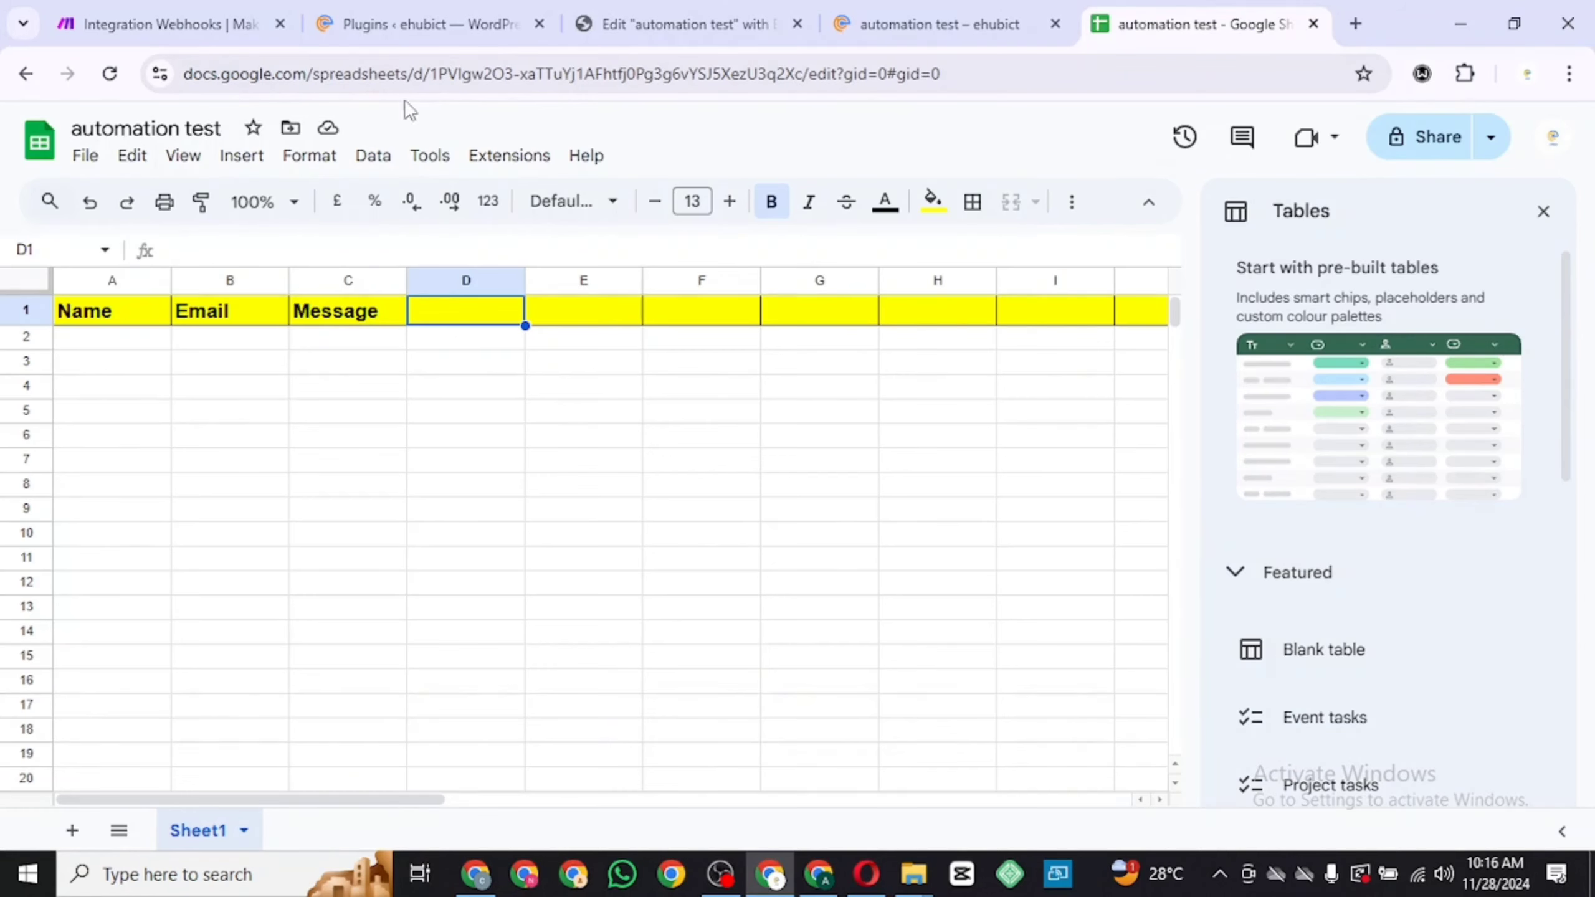
Run the Make scenario once so it starts waiting for webhook data
left_click(220, 39)
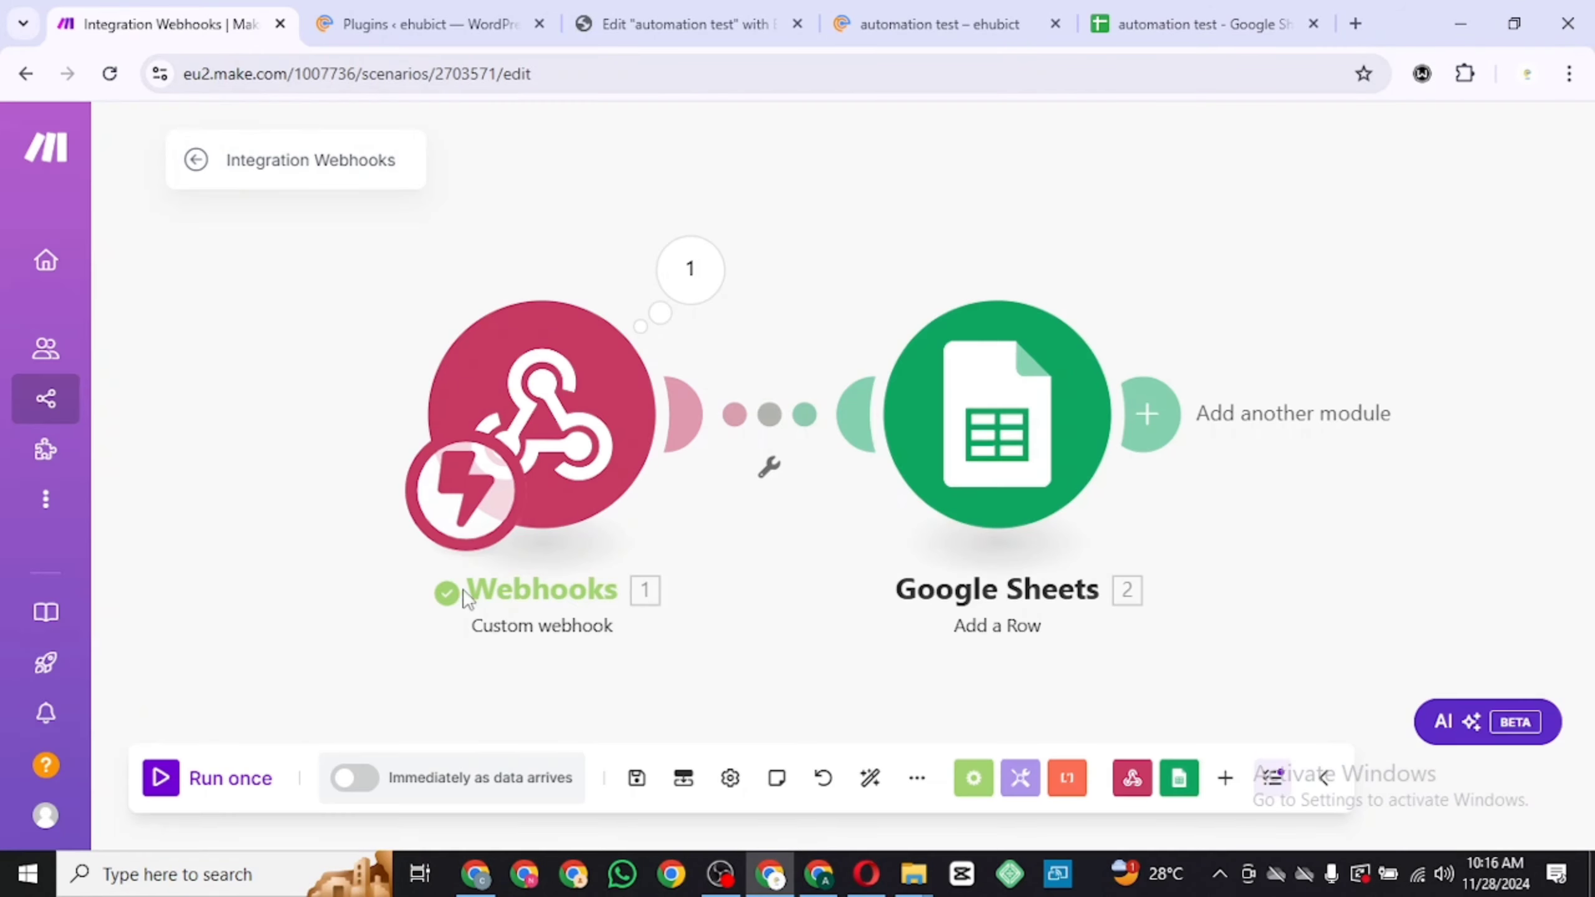
left_click(161, 777)
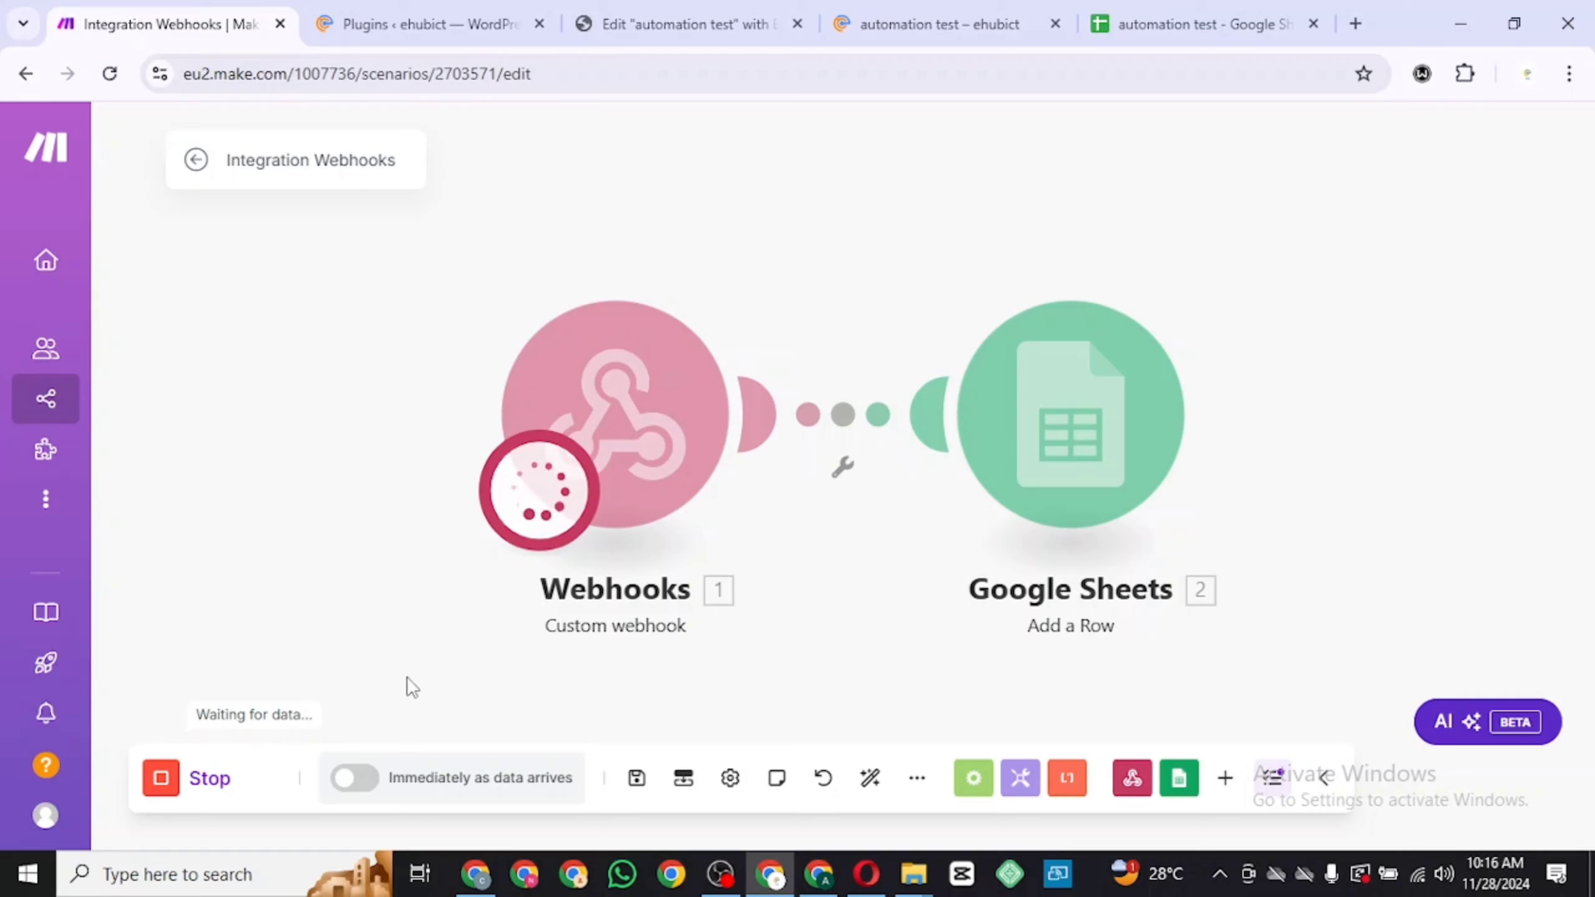
left_click(1208, 11)
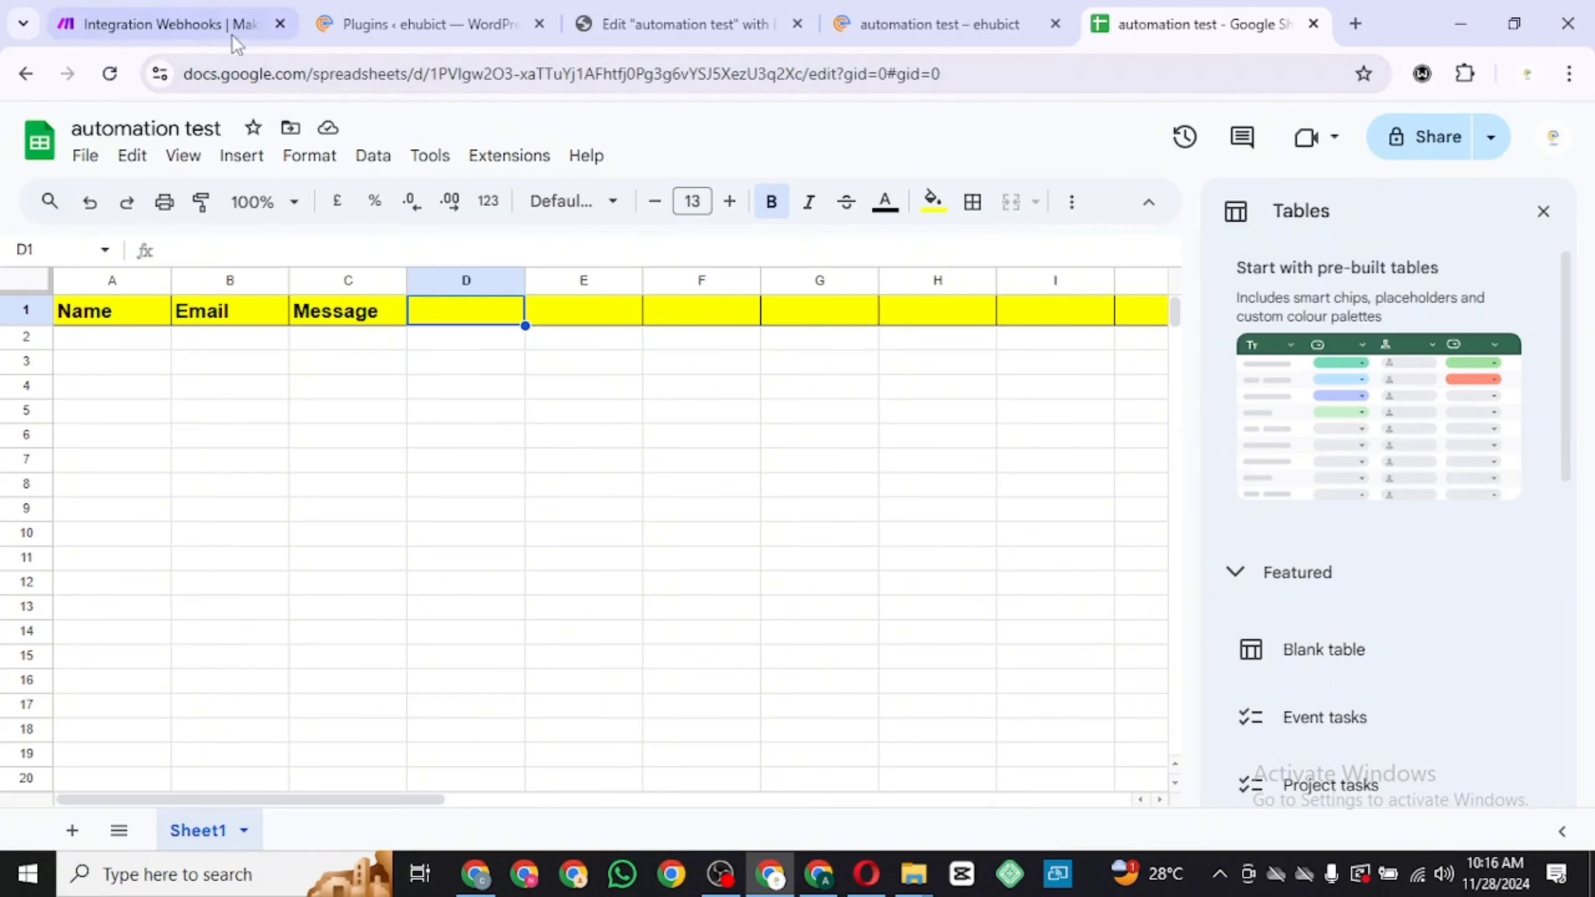
left_click(203, 18)
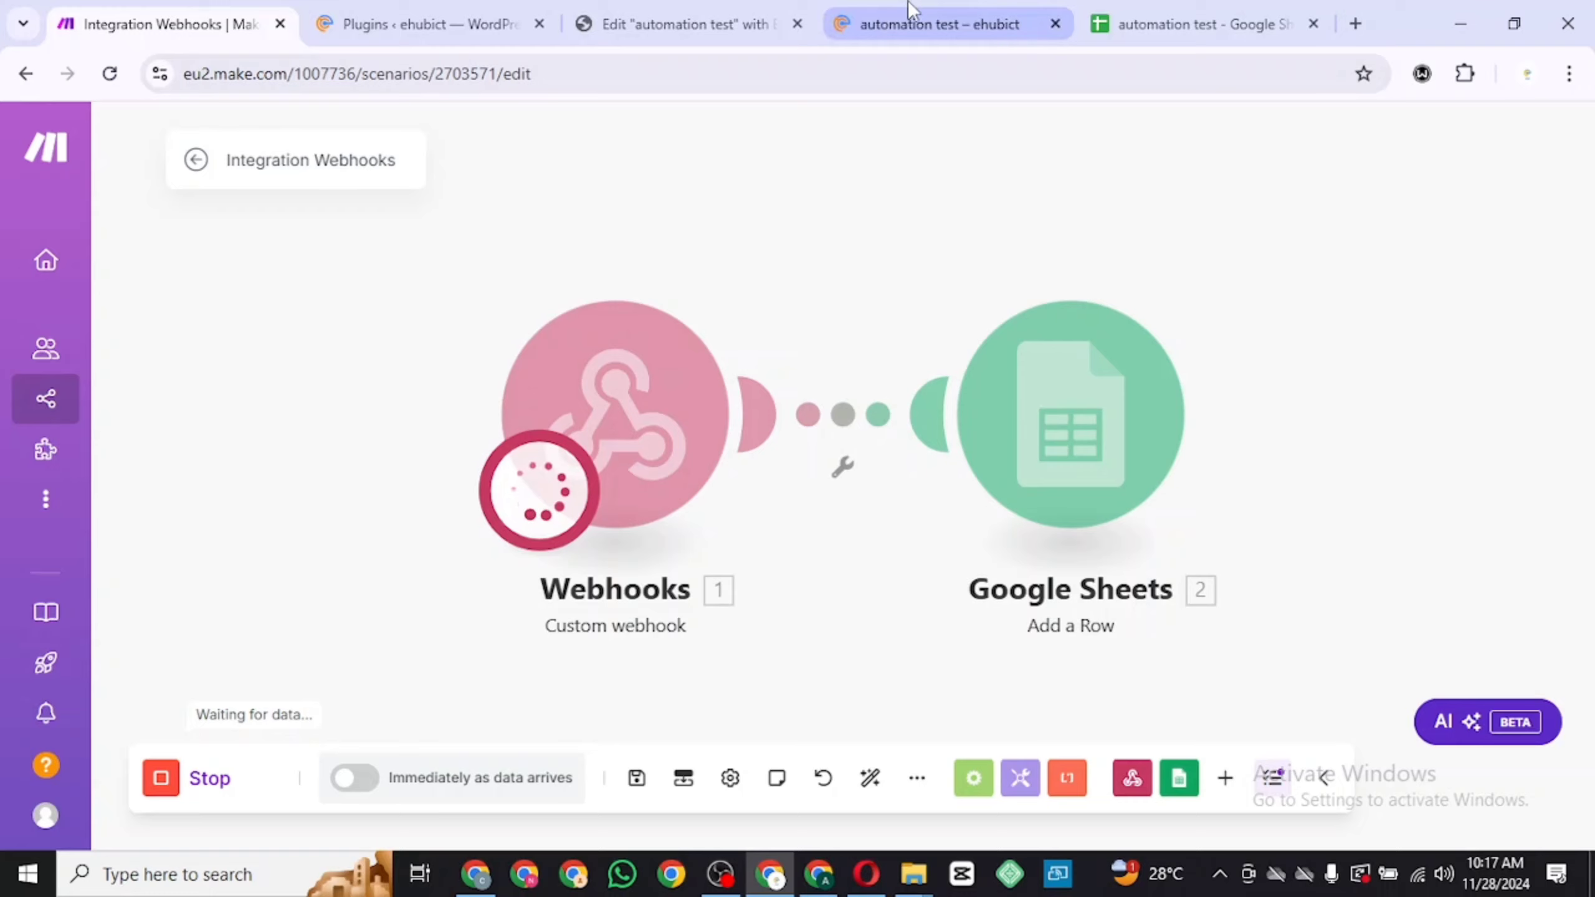
Submit a test entry through the live form with a sample name, an email address and a short message
left_click(841, 23)
left_click(495, 393)
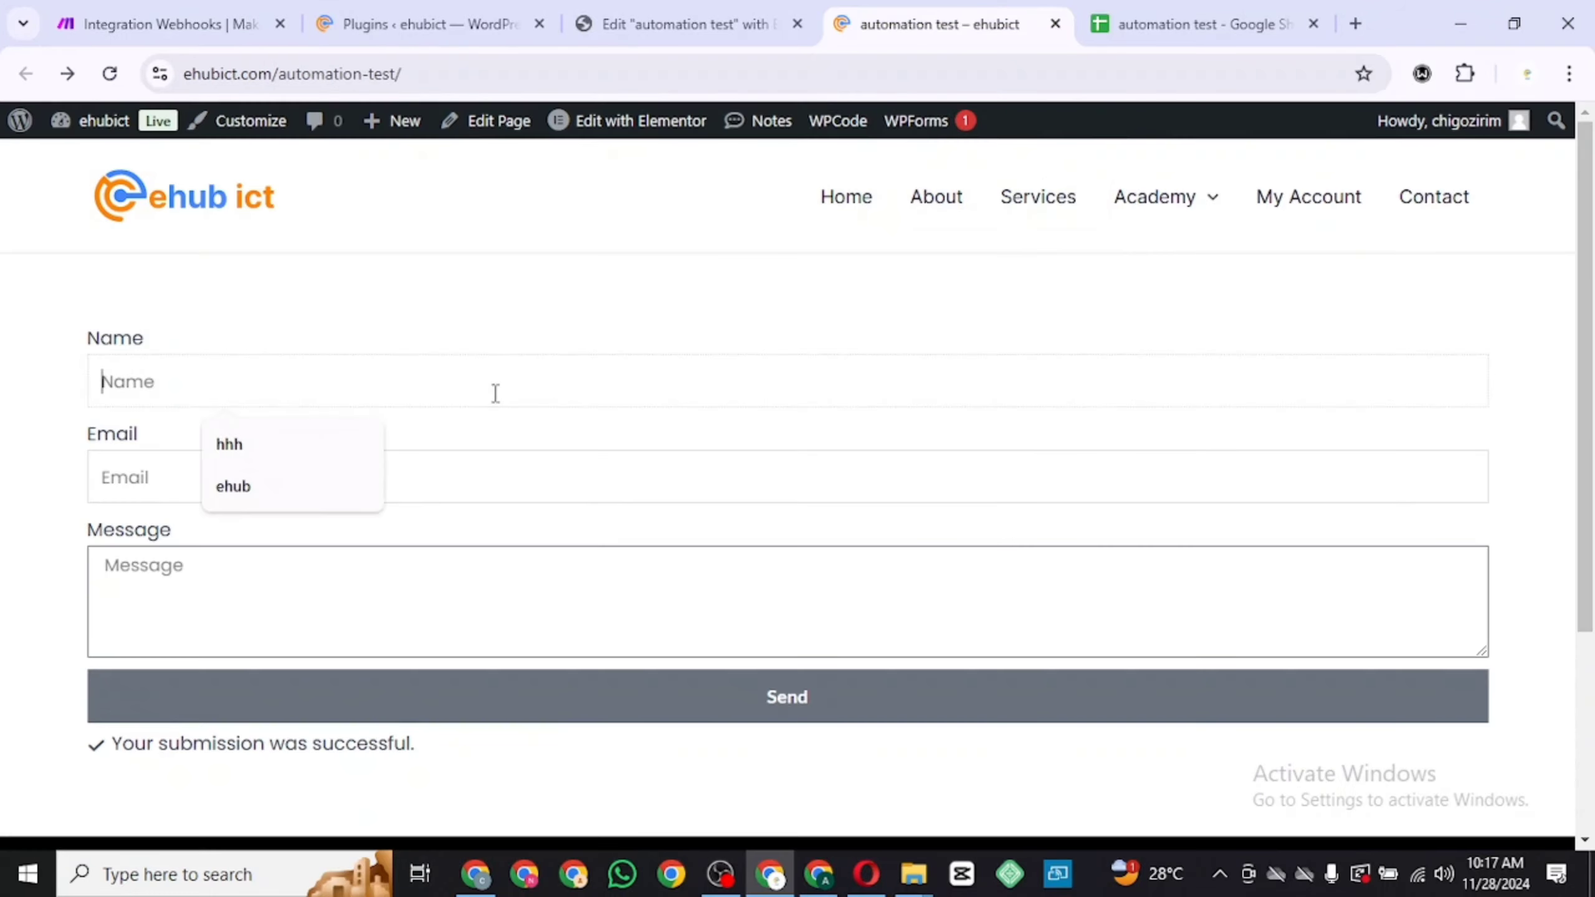
left_click(318, 458)
left_click(306, 475)
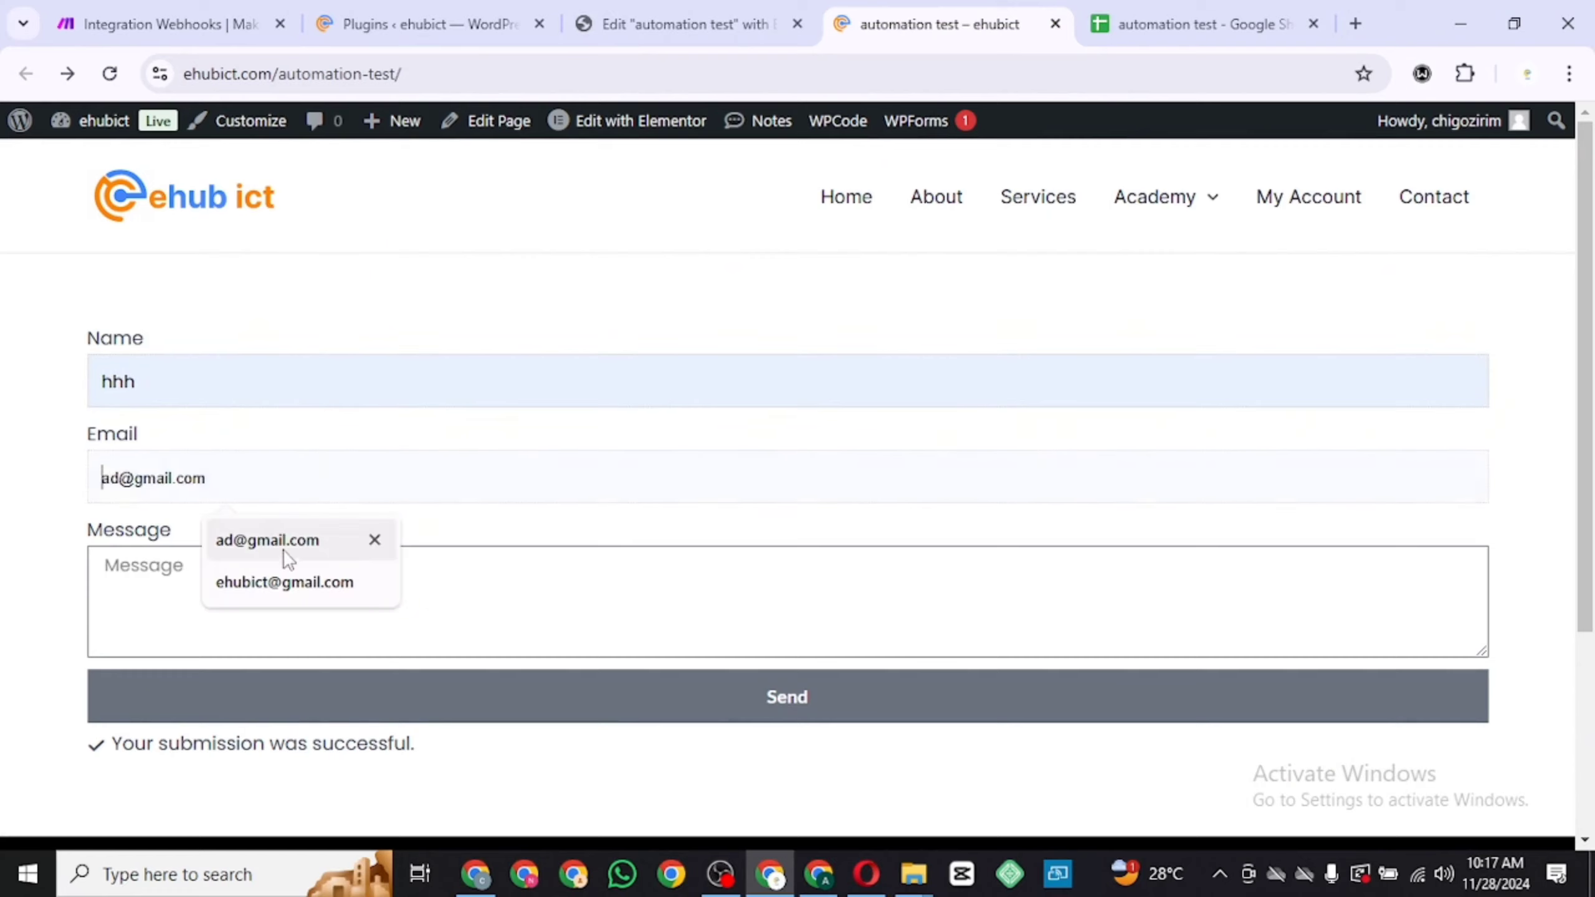
left_click(286, 545)
left_click(255, 611)
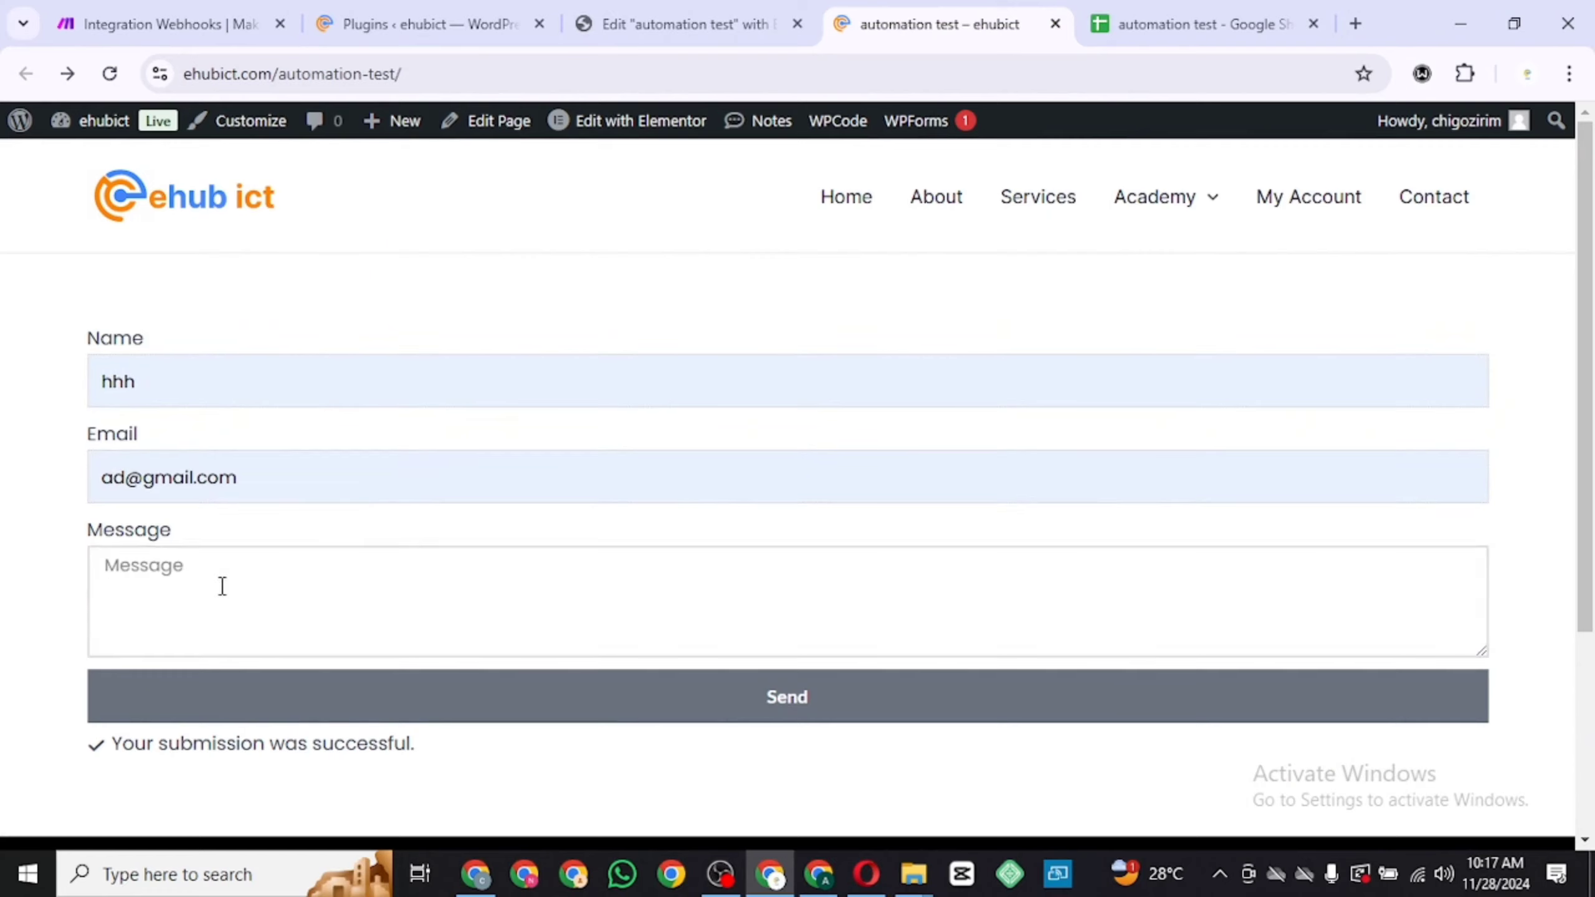
type("n")
left_click(243, 693)
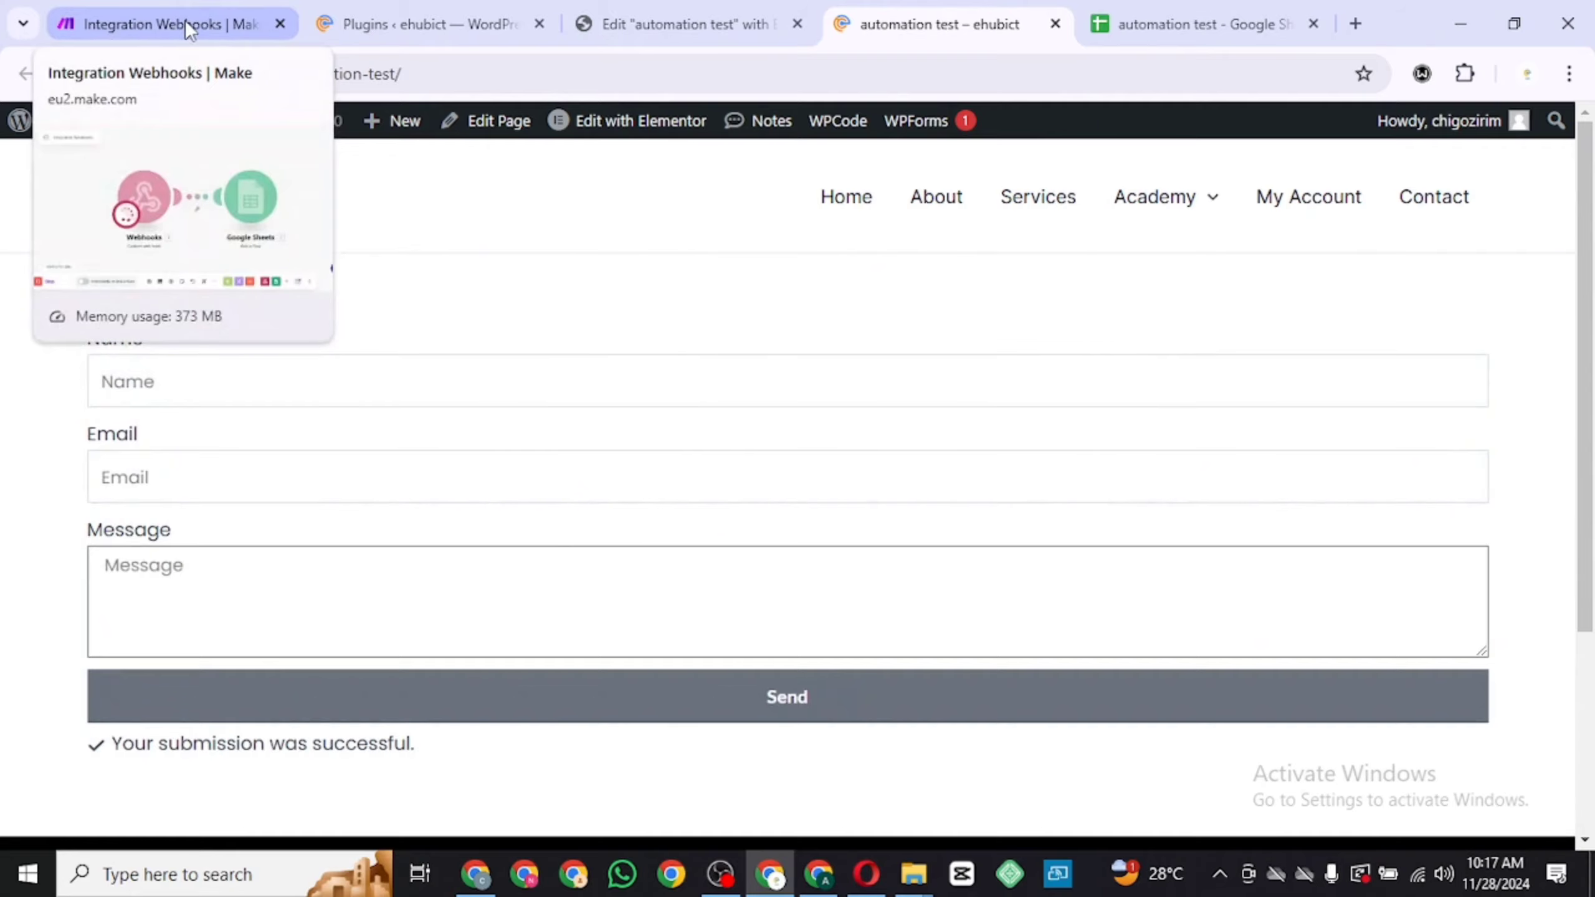
Check the scenario run and the new row added to the automation test spreadsheet
left_click(185, 20)
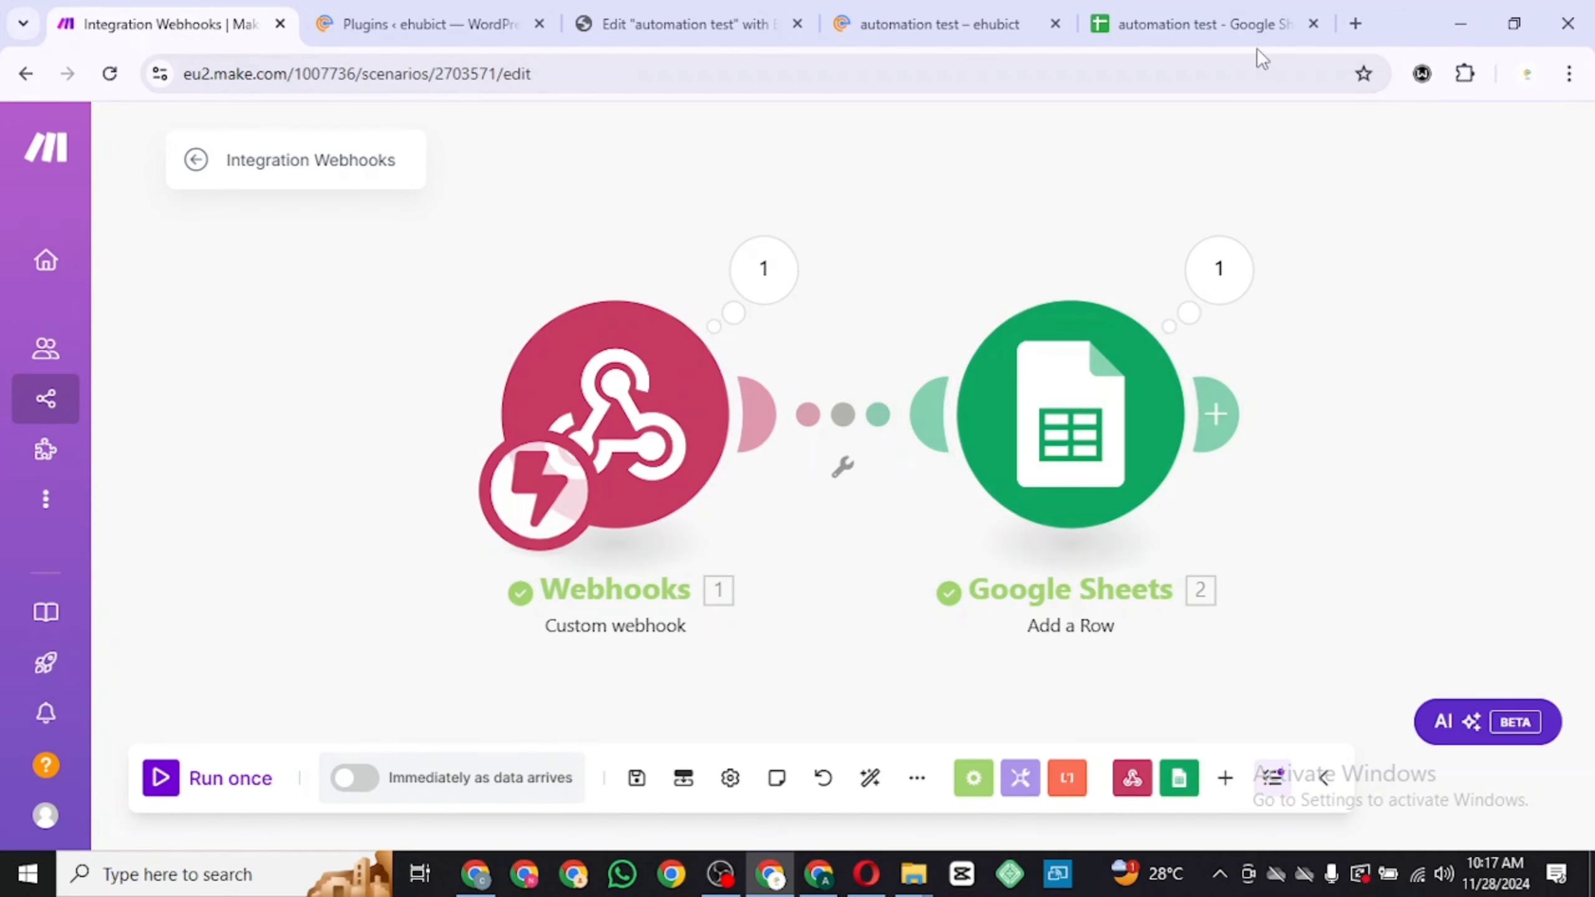
left_click(1224, 31)
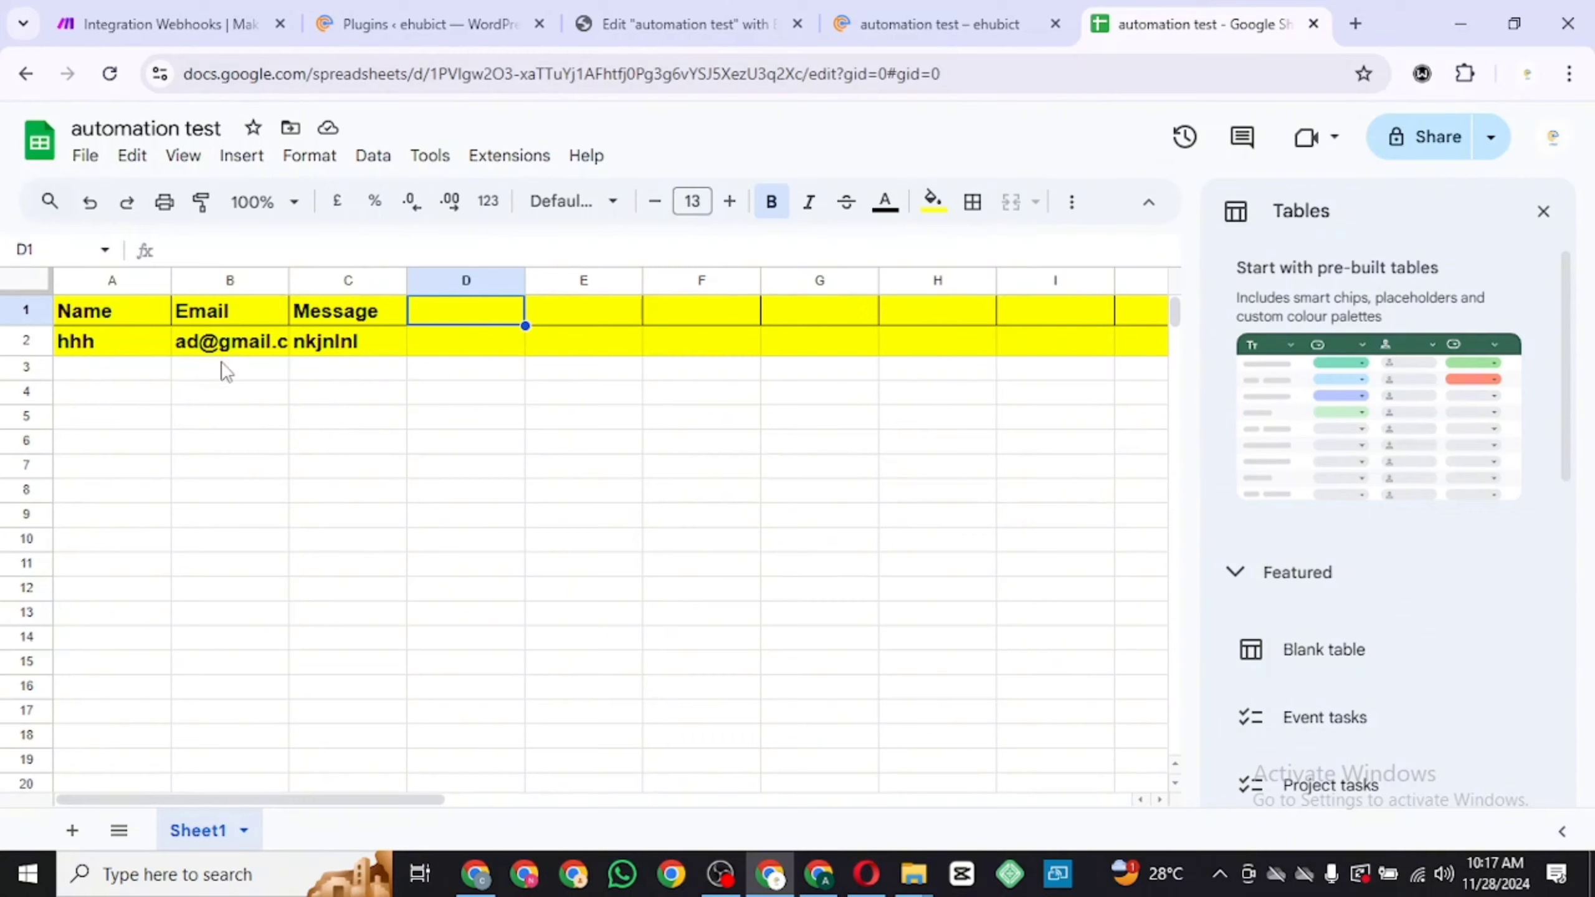
left_click(271, 343)
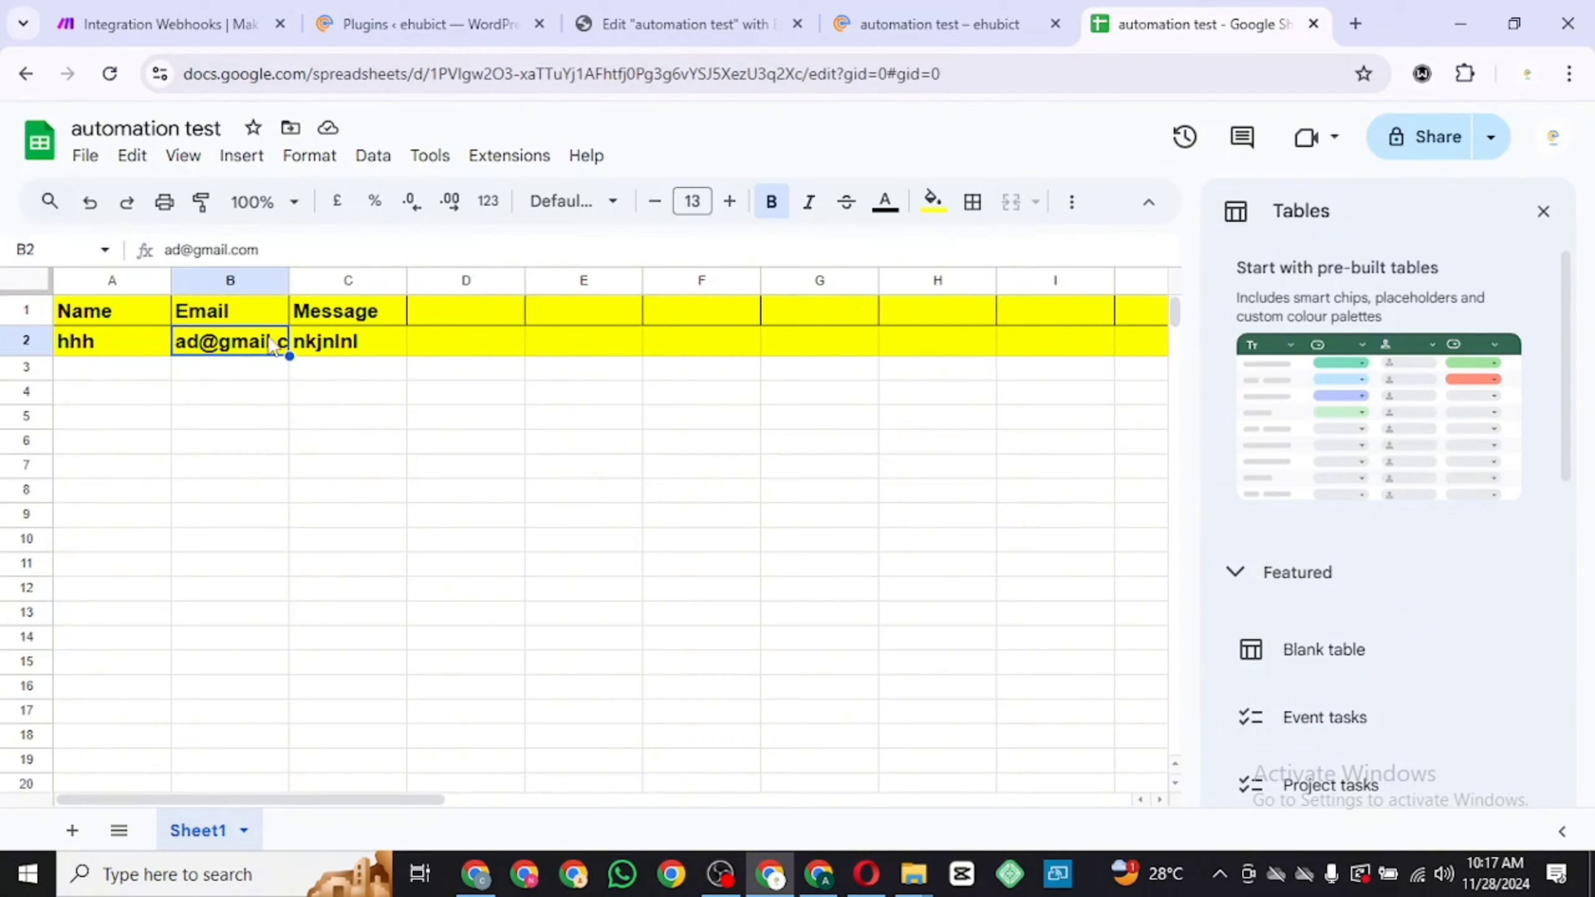
left_click(299, 344)
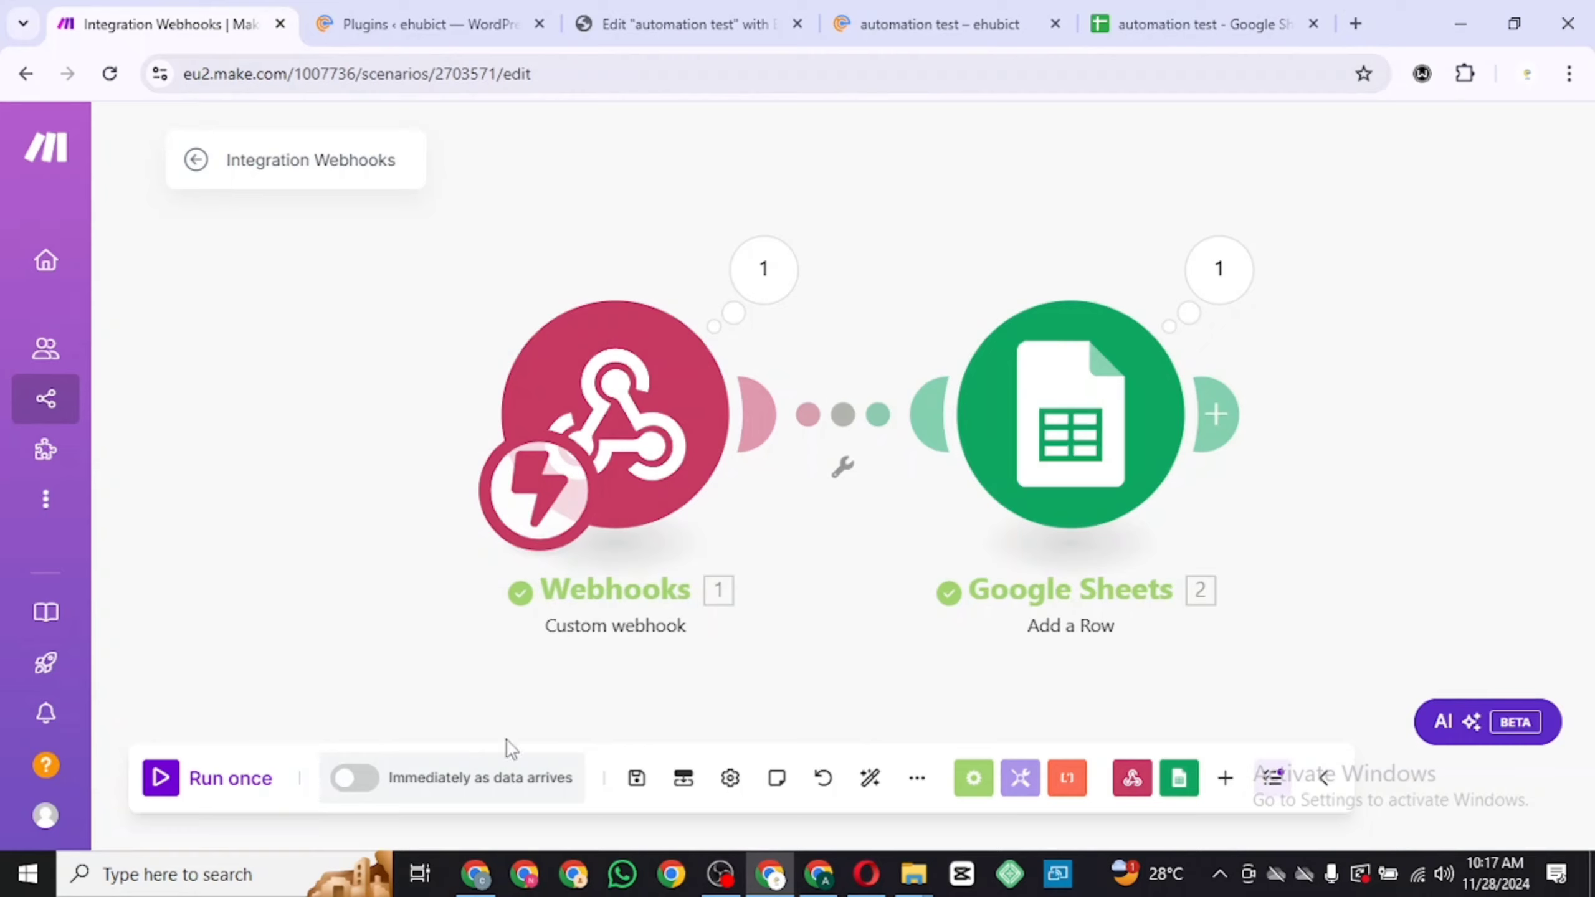
Save the scenario and switch its schedule on to run immediately as data arrives
left_click(636, 781)
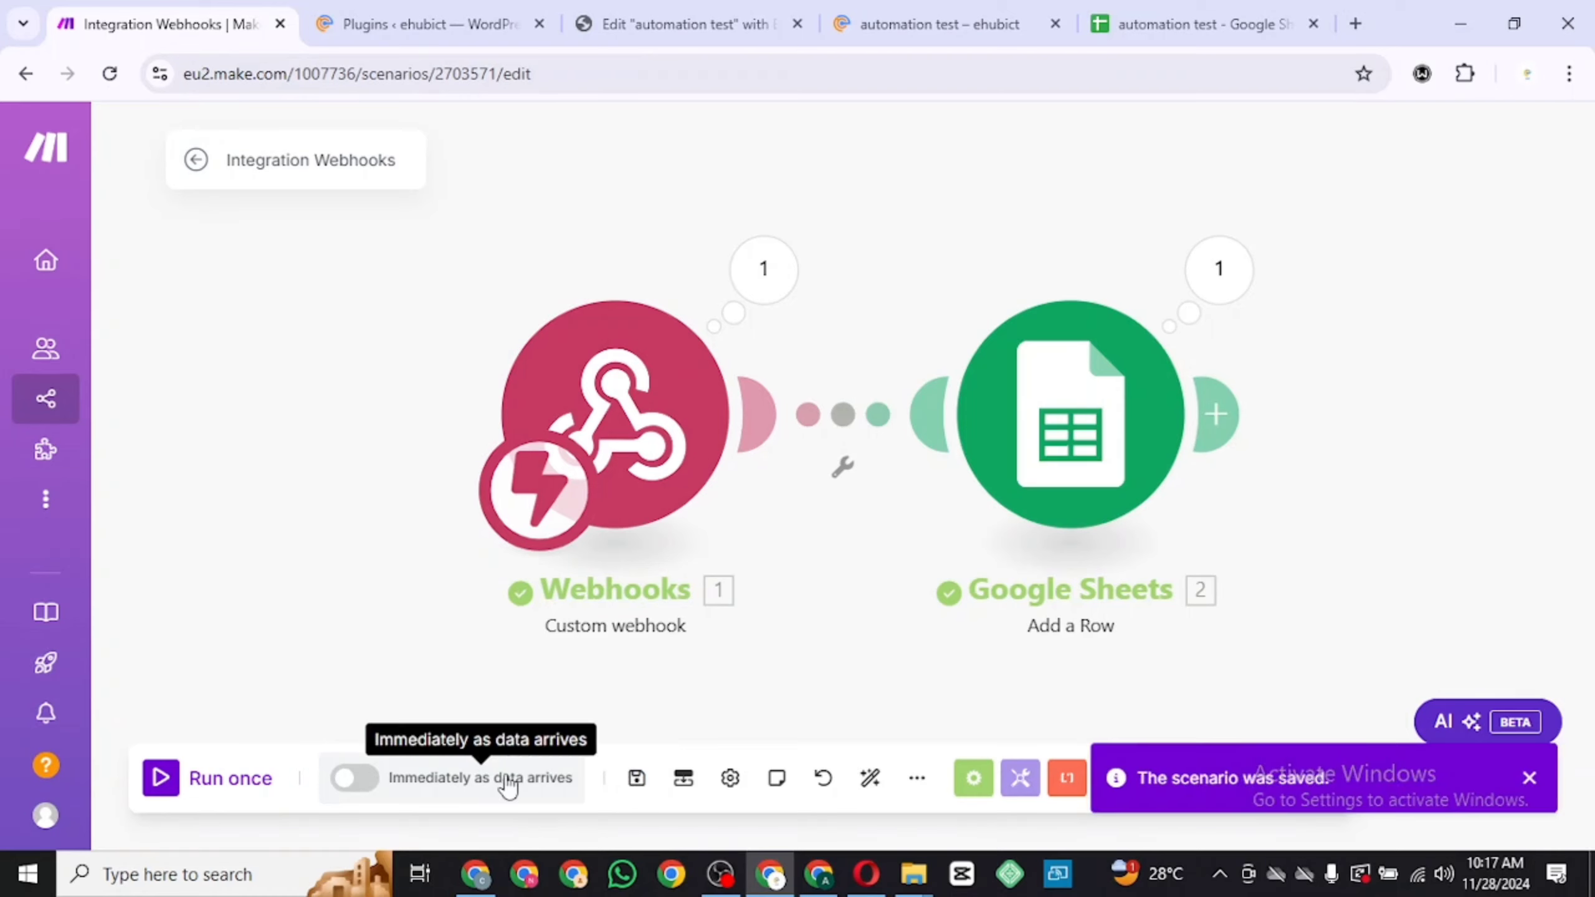
left_click(355, 779)
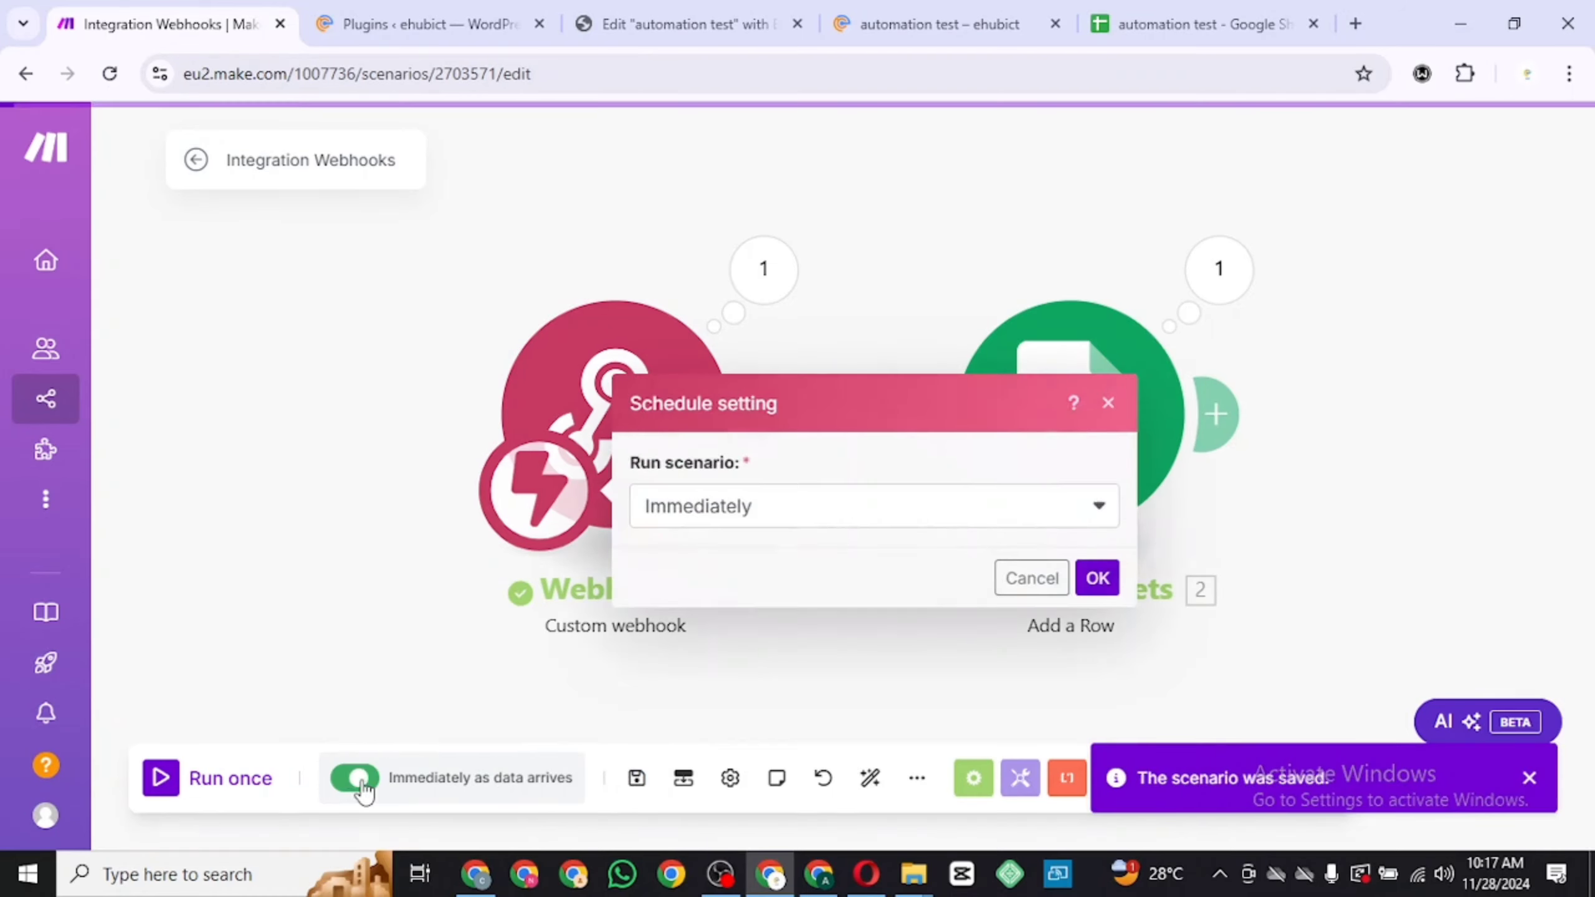
left_click(1096, 581)
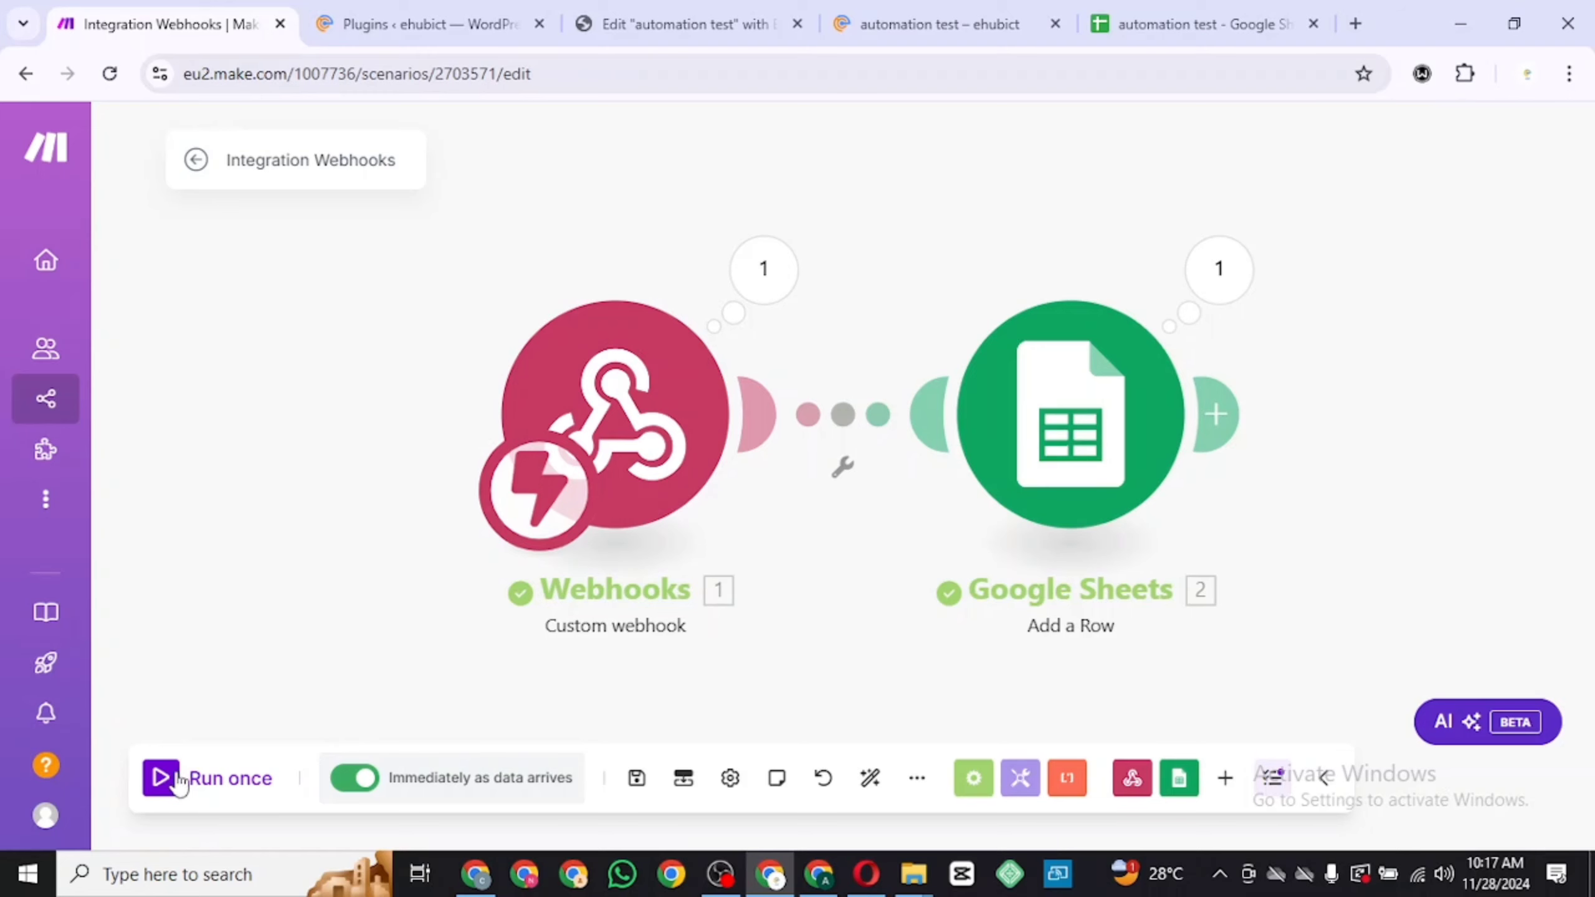
Submit another test entry through the live form with a sample name, email address and message
left_click(888, 25)
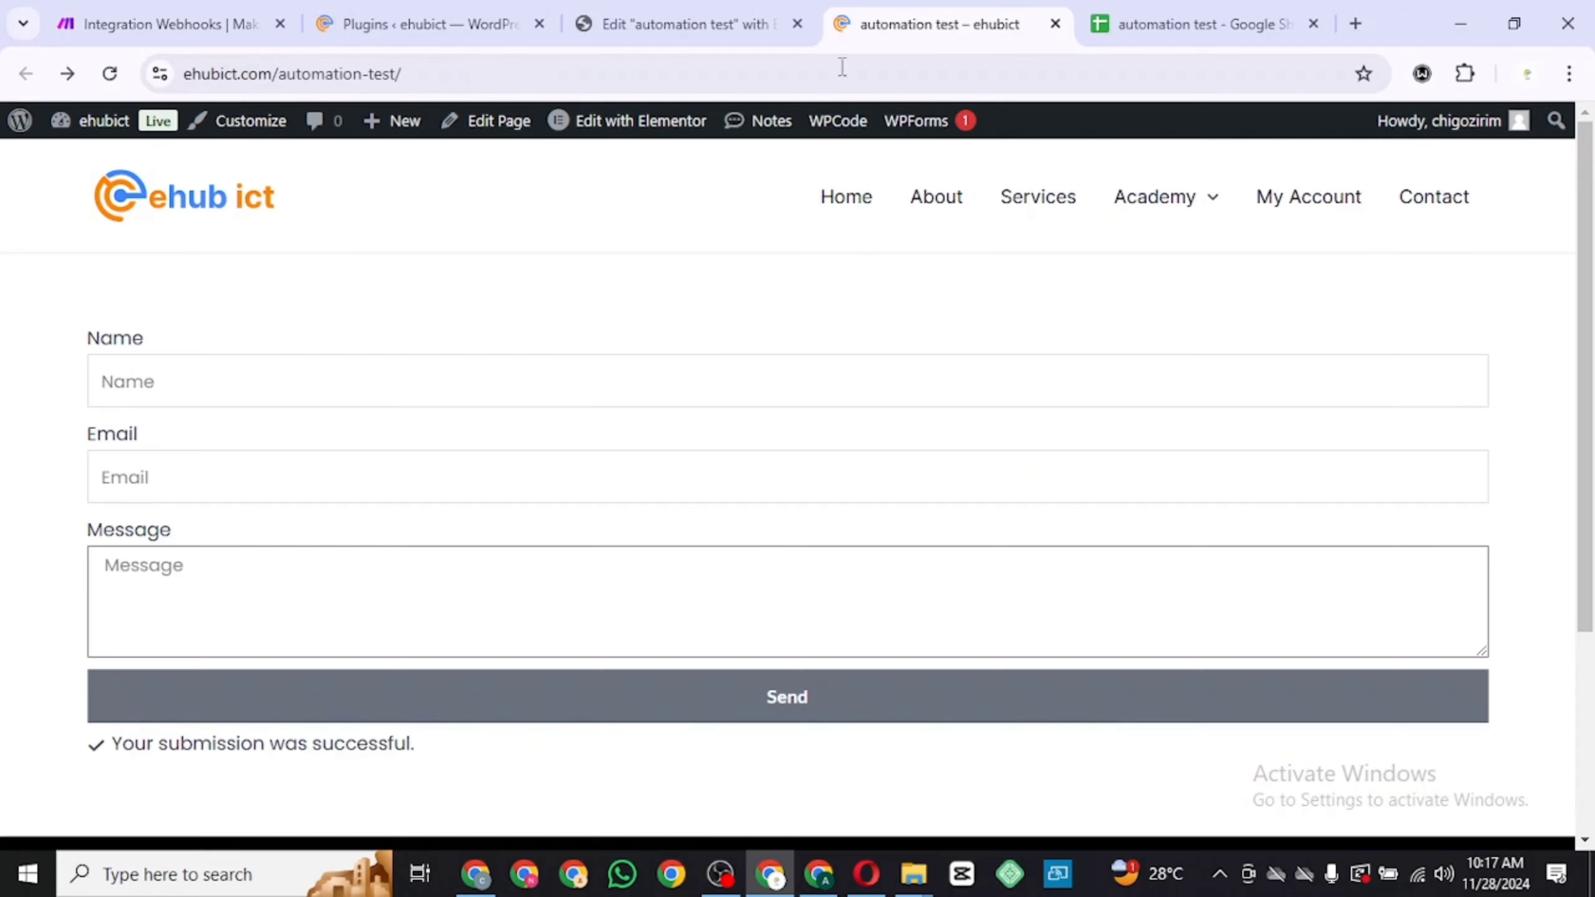
left_click(534, 397)
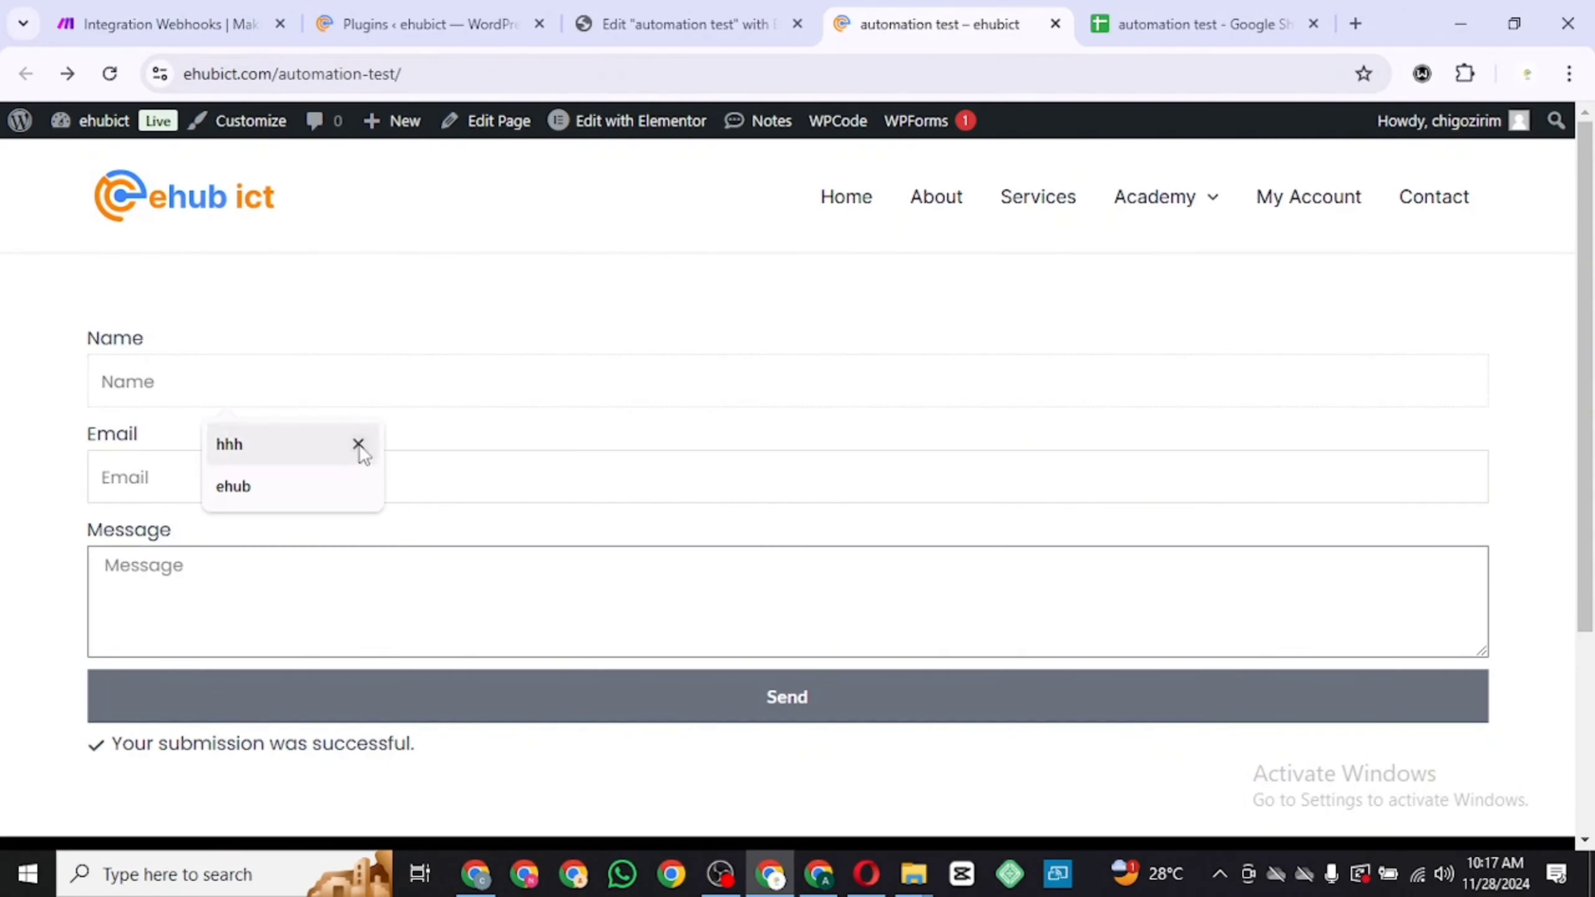
left_click(324, 444)
left_click(316, 477)
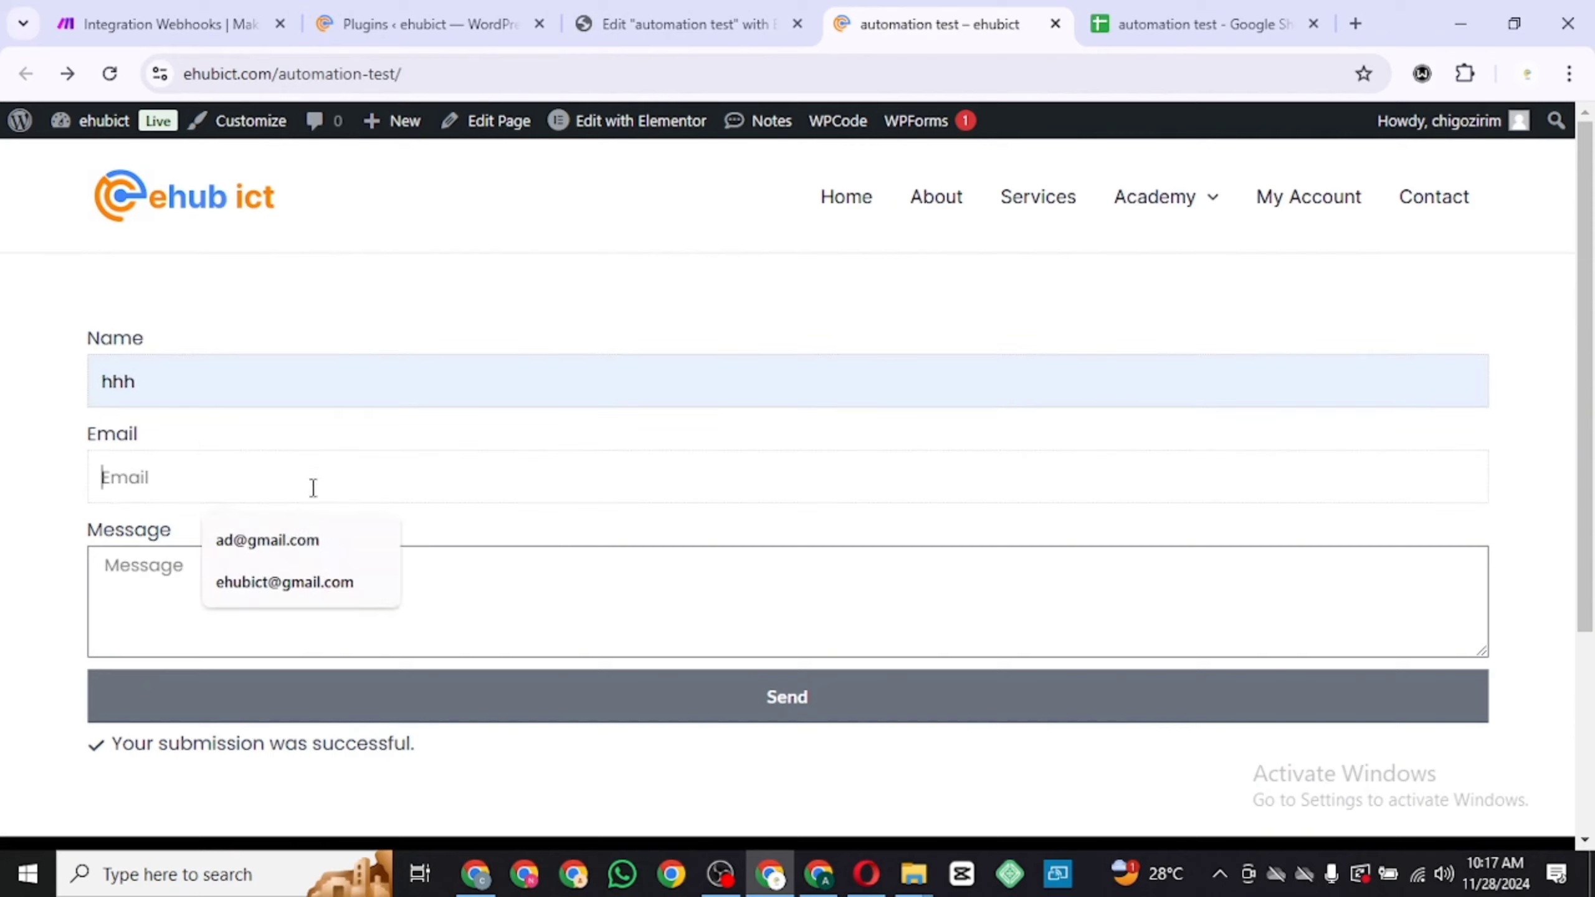
left_click(289, 538)
left_click(274, 594)
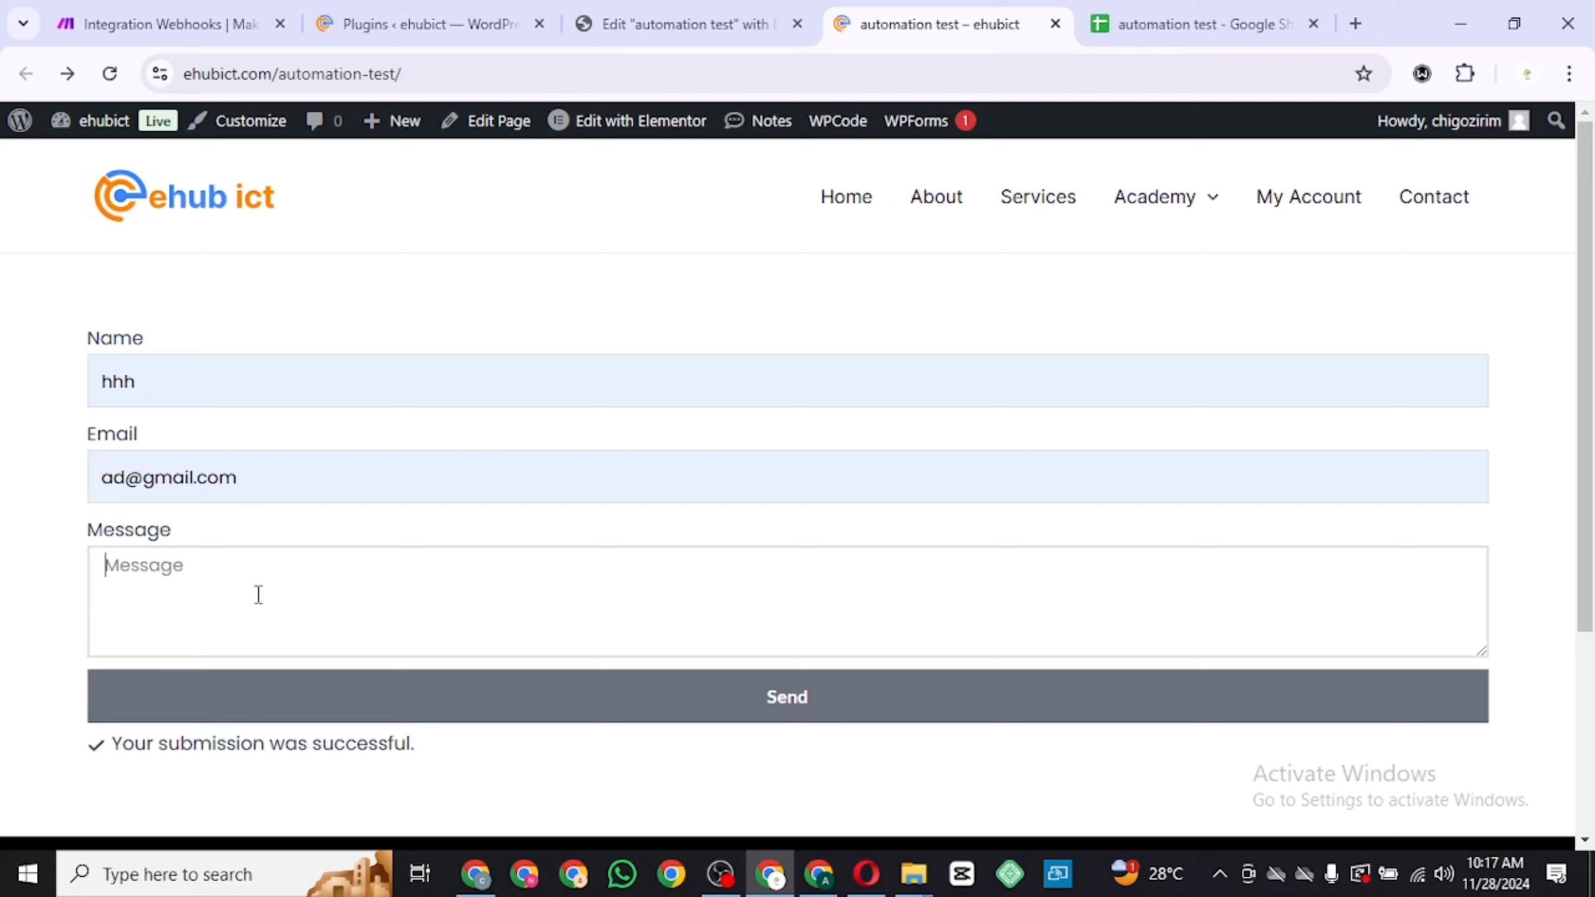
type("khbln")
left_click(252, 688)
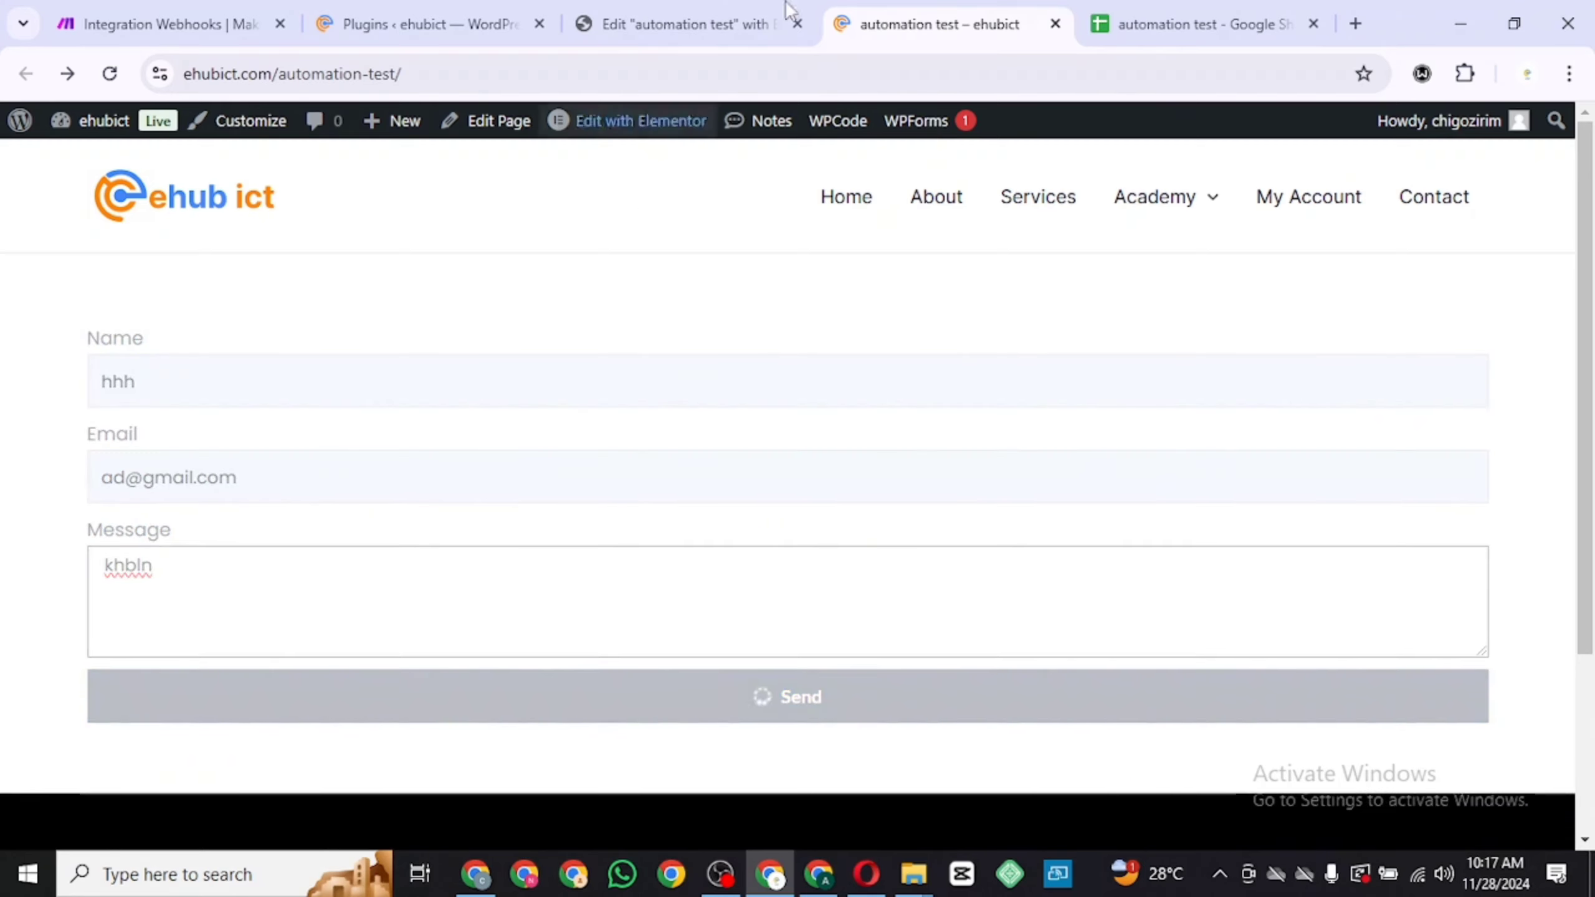
Set the fill colour of data rows 2 and 3 in the spreadsheet to white
left_click(1133, 8)
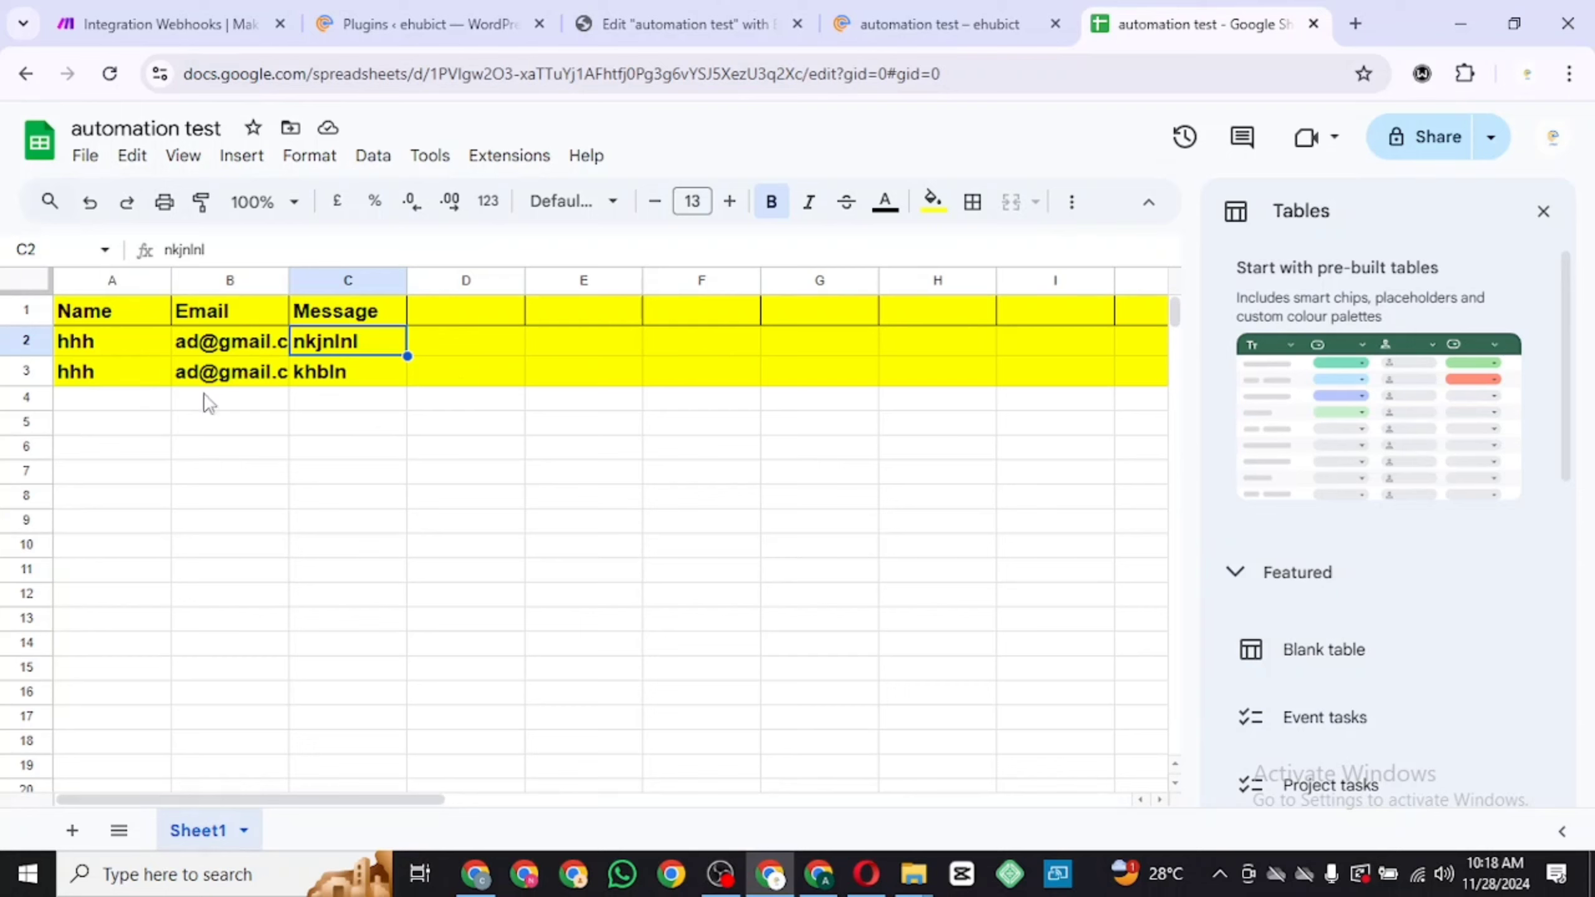
left_click(25, 341)
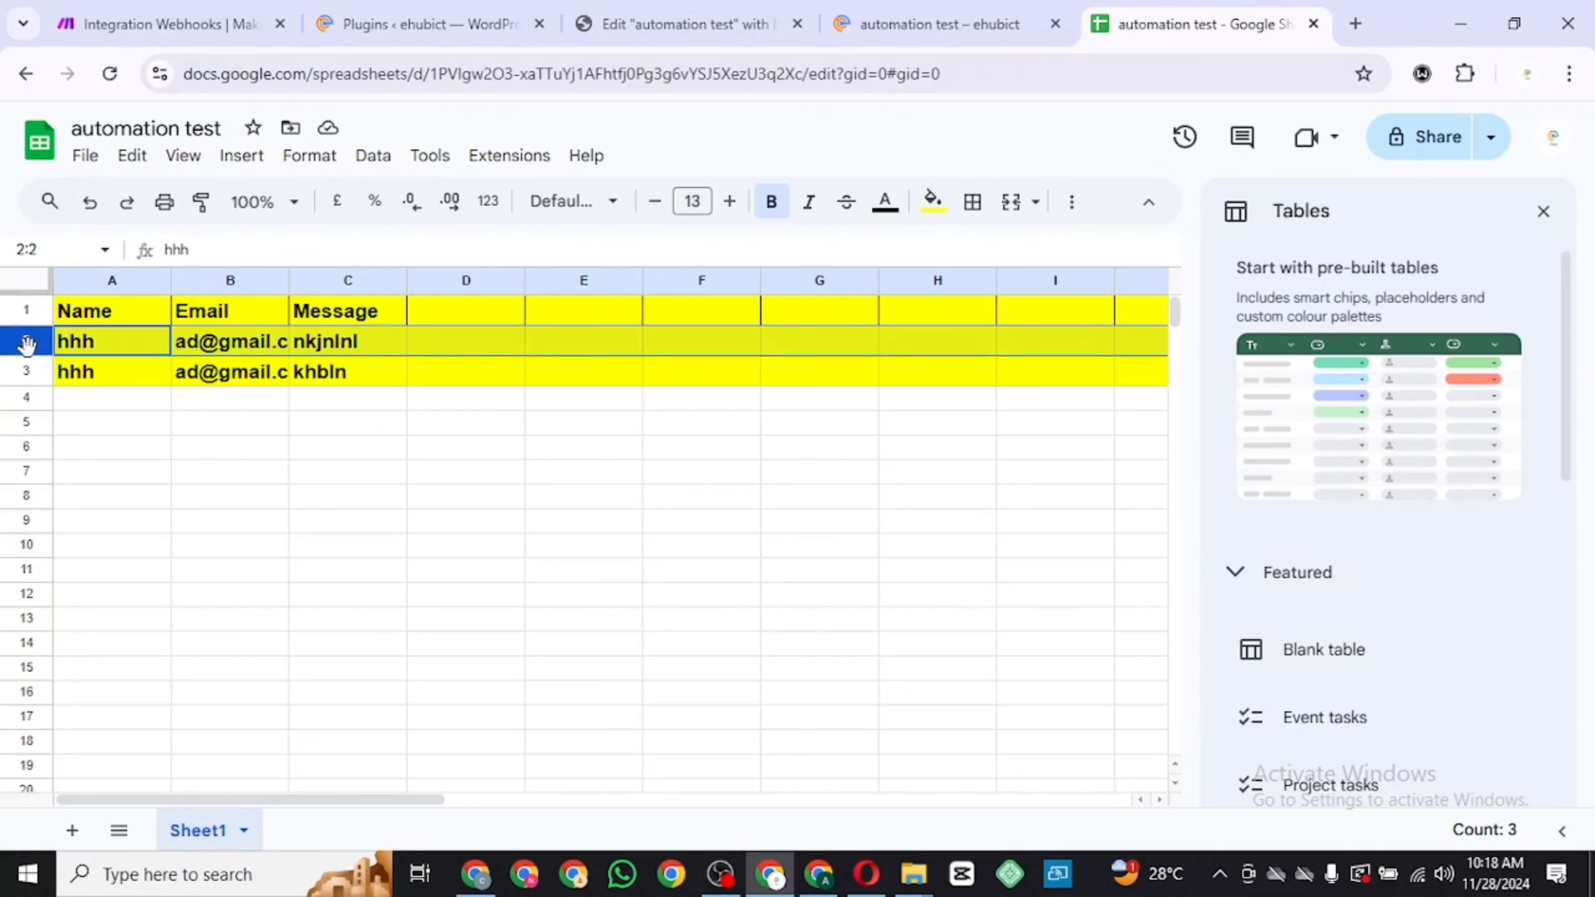
left_click(25, 371, "shift")
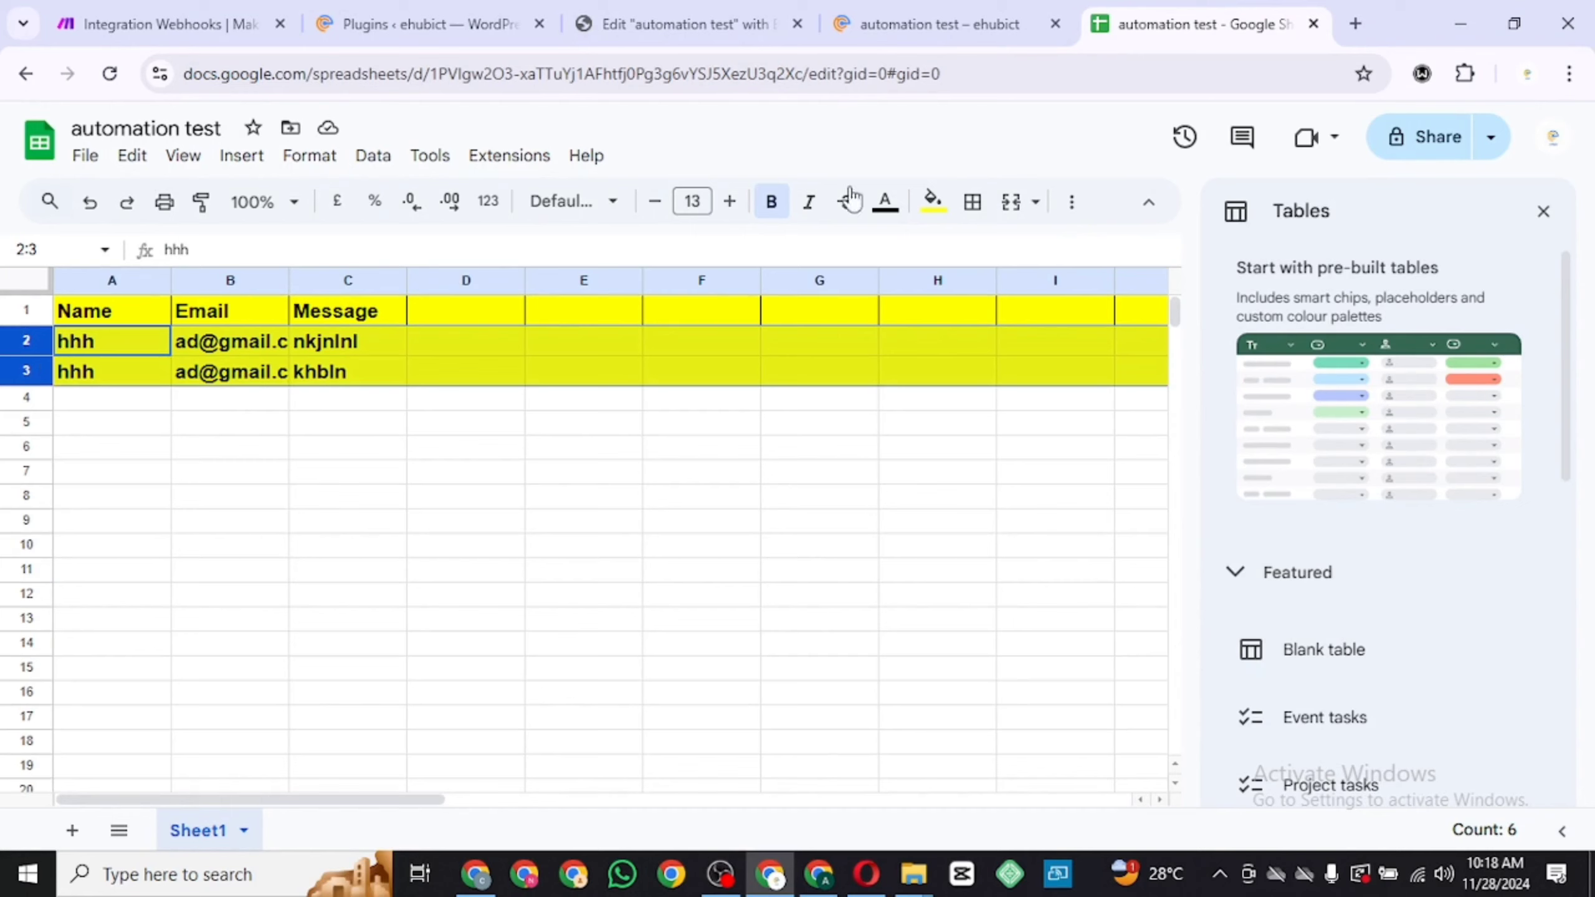
left_click(933, 202)
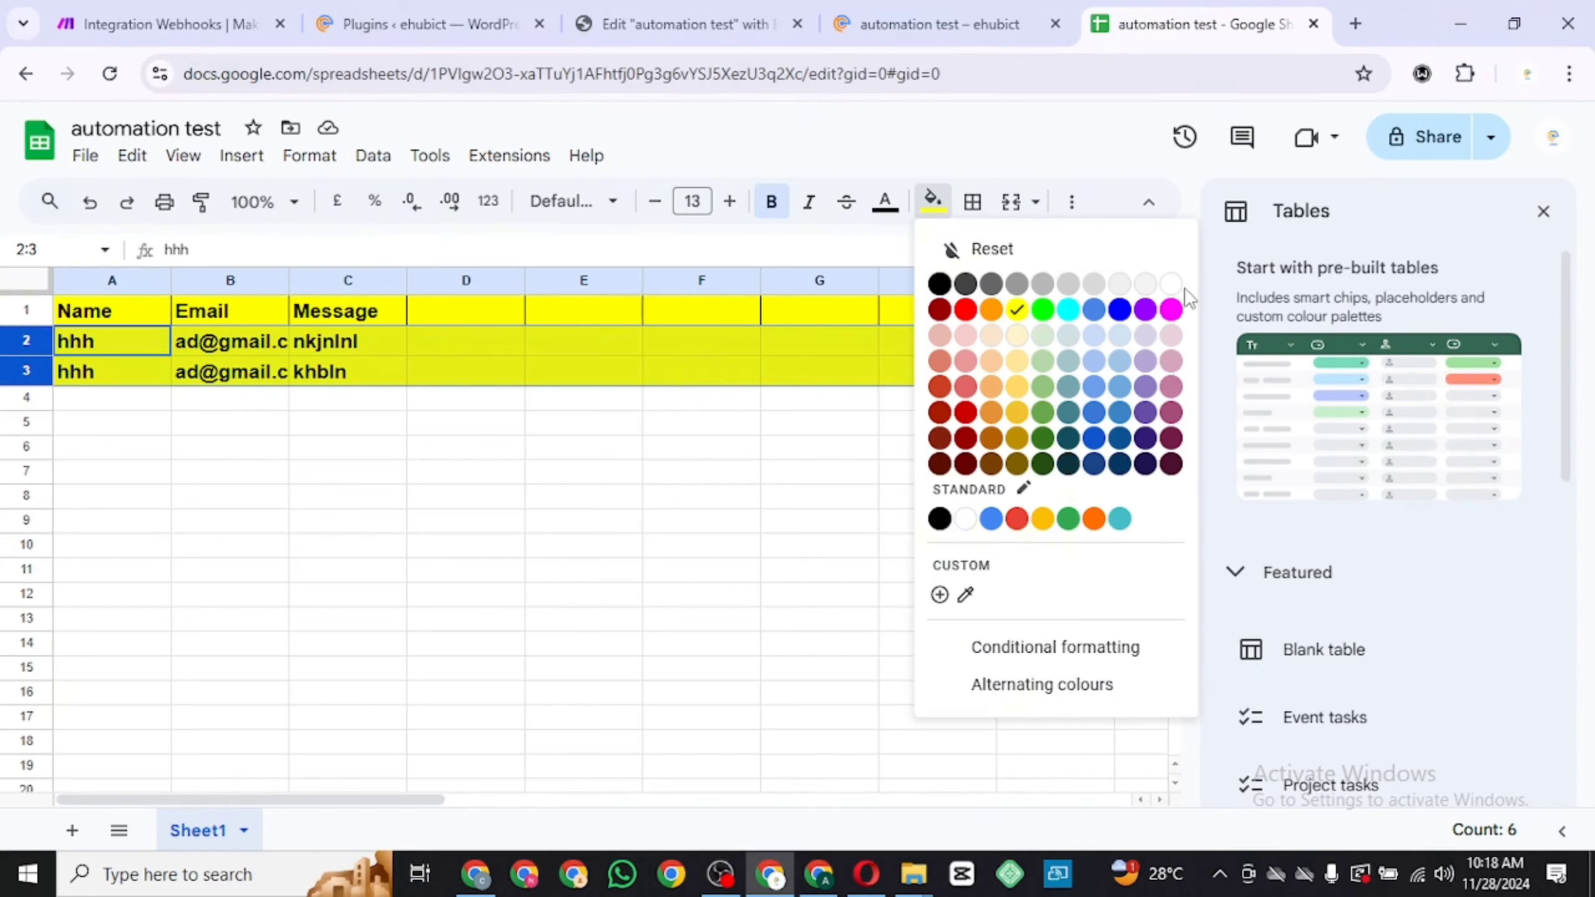
left_click(1143, 284)
left_click(494, 503)
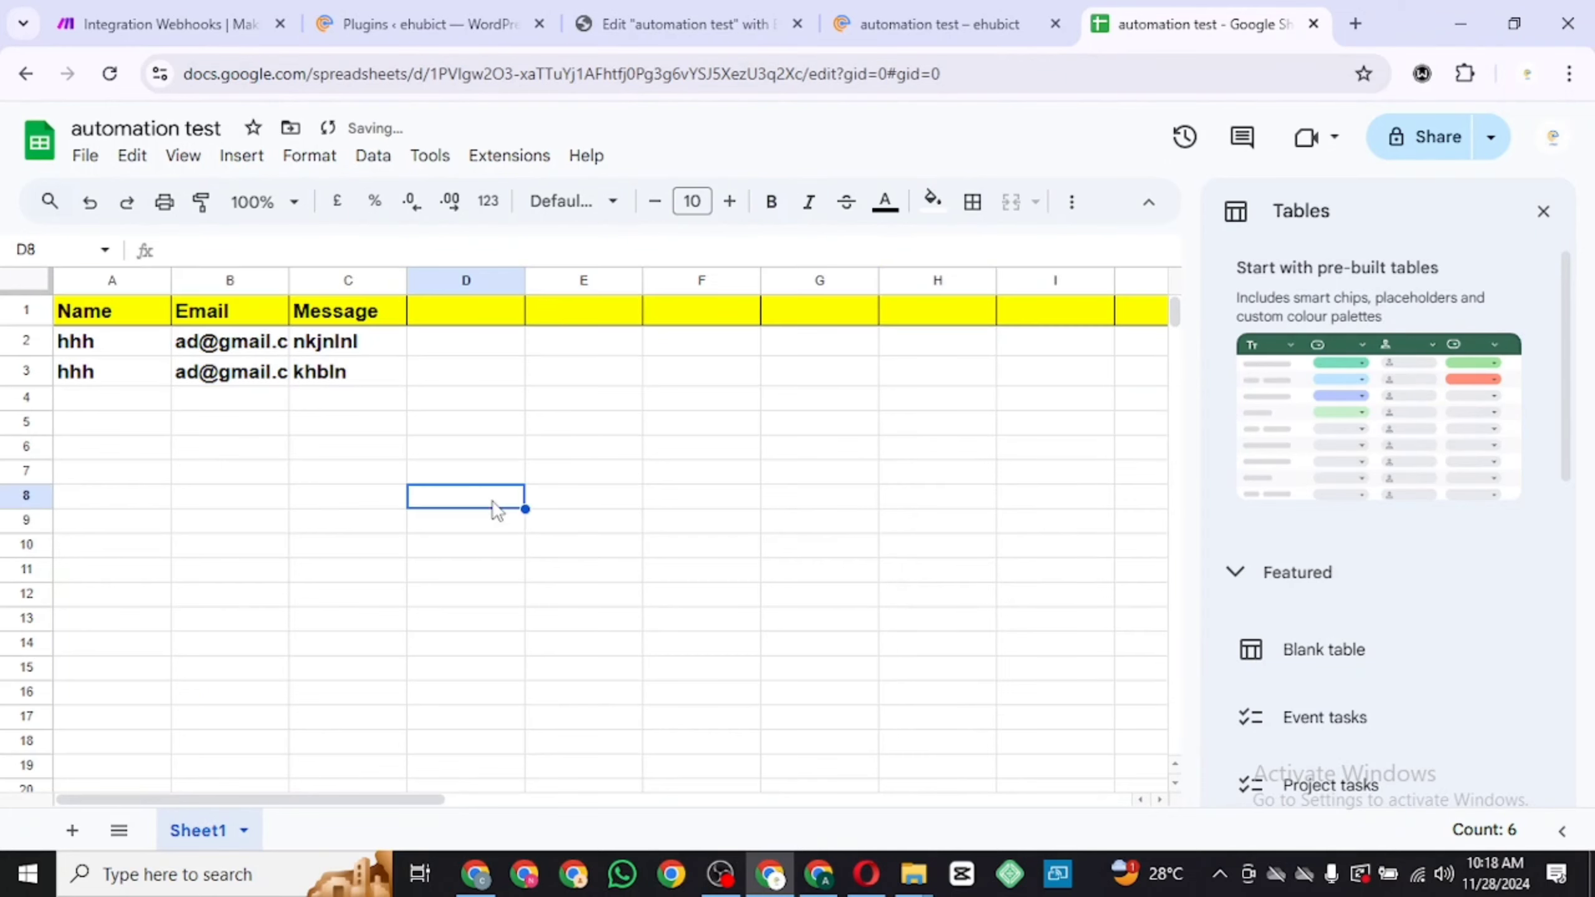
left_click(231, 27)
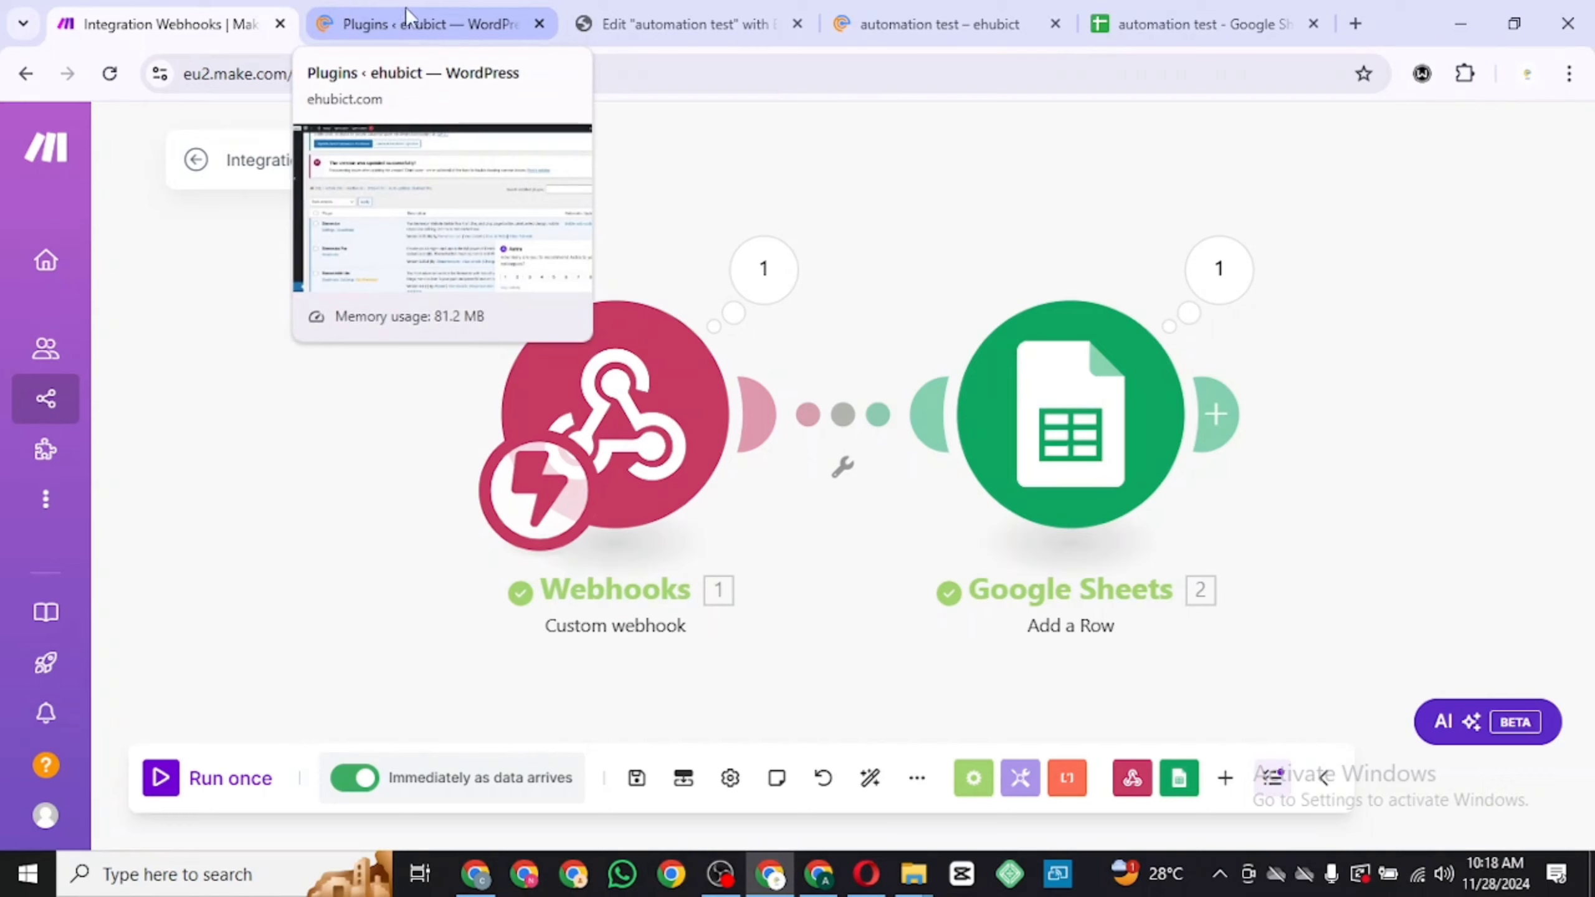
left_click(657, 21)
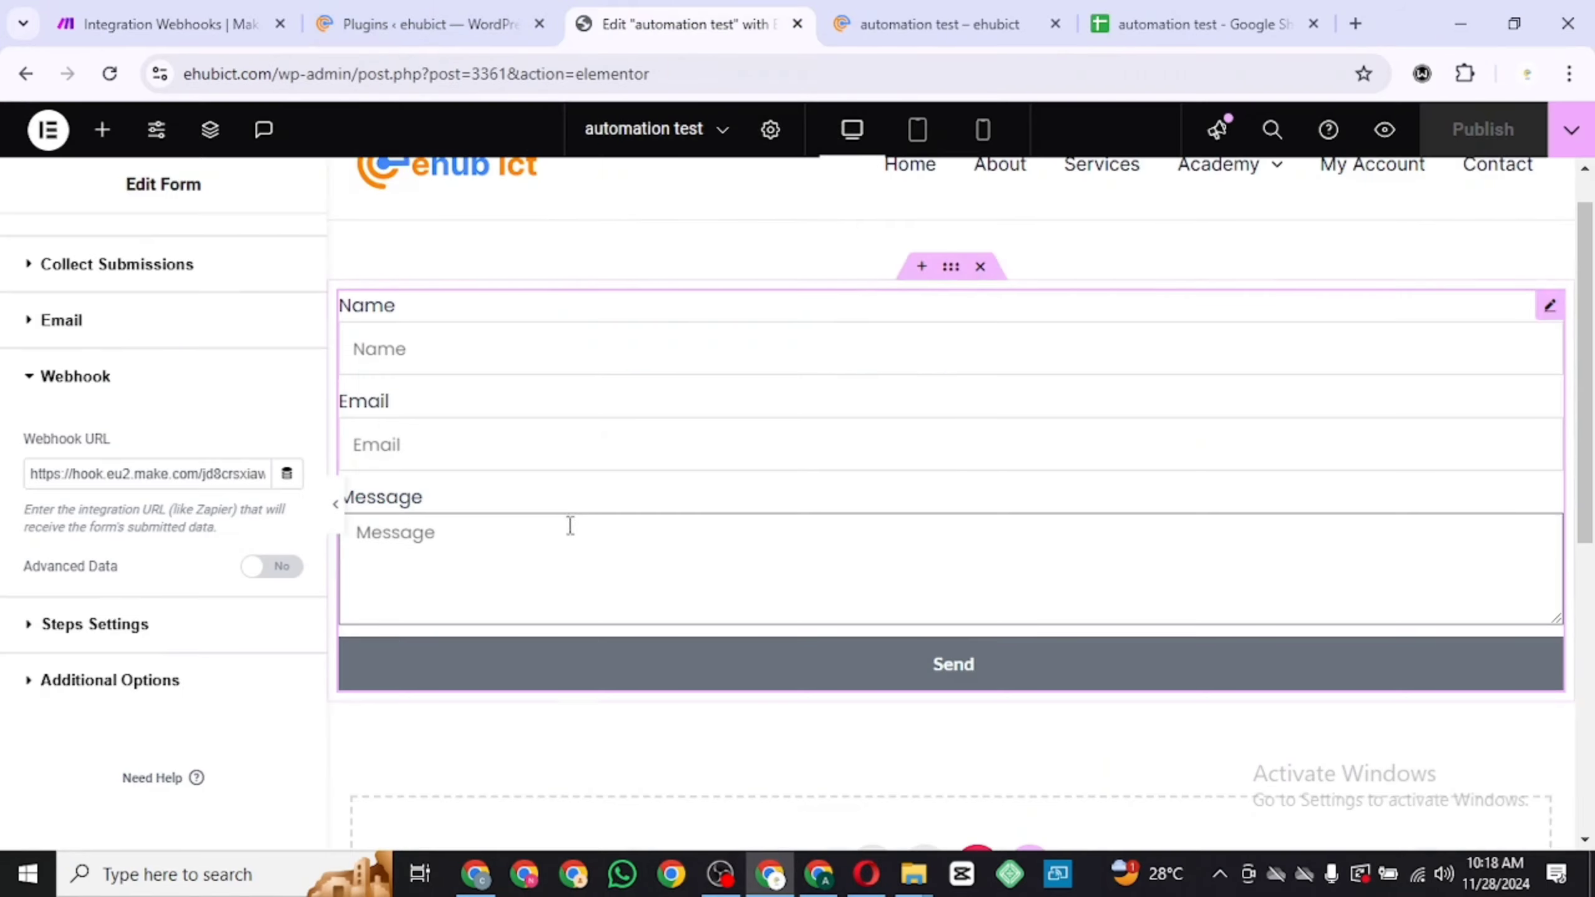
type("i")
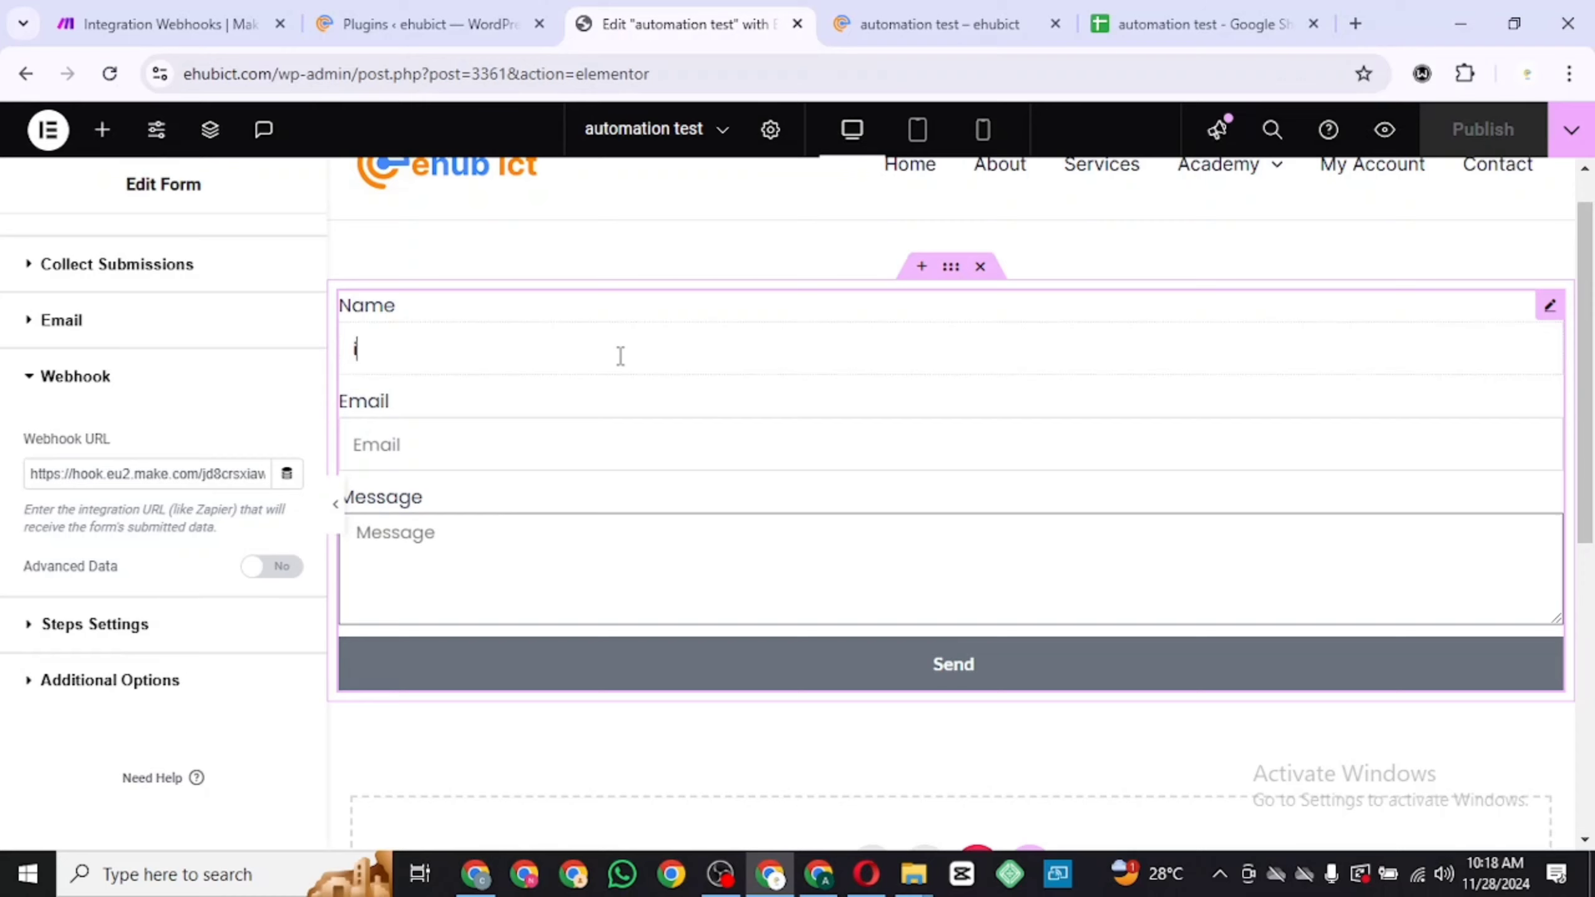
type("iiii")
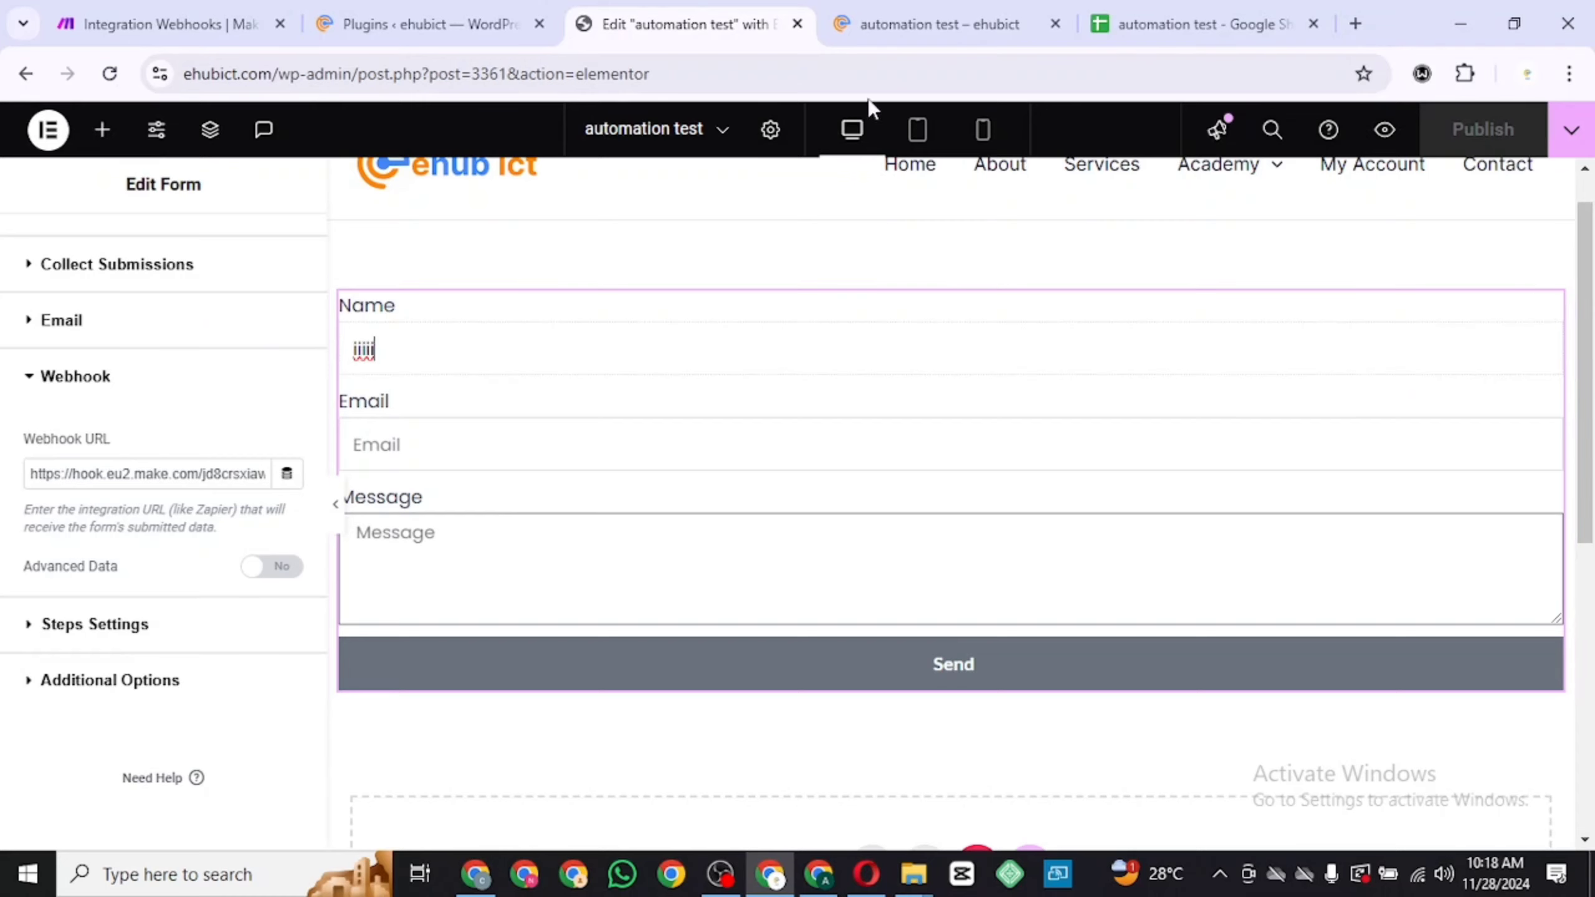
left_click(921, 27)
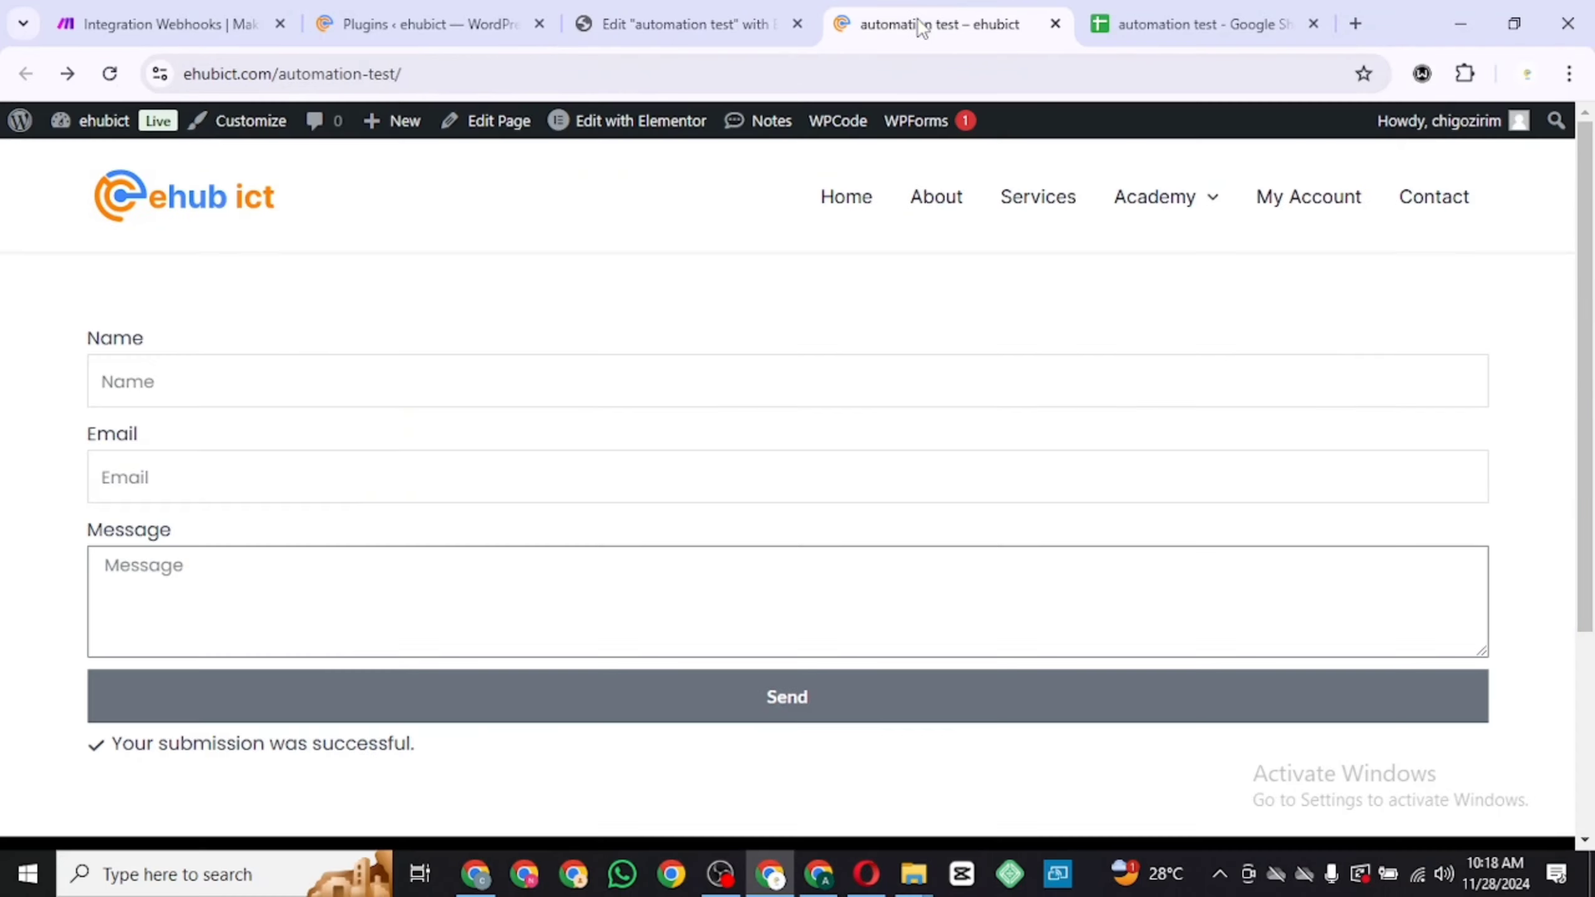
Fill the live form with a sample name, an email entry and a message, and try to submit it
left_click(429, 381)
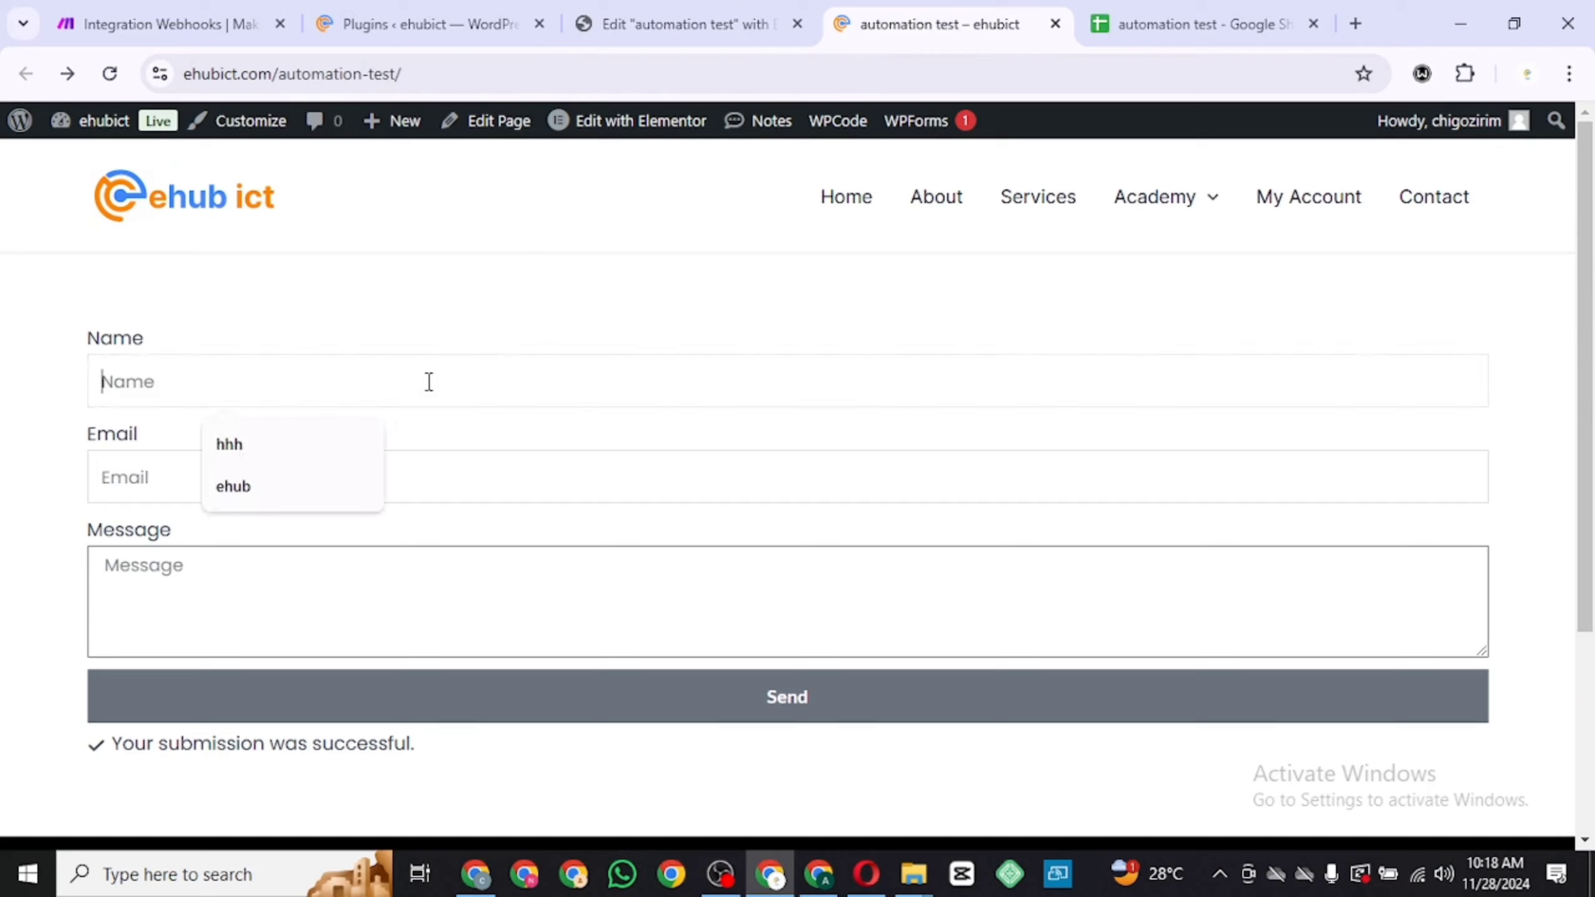
left_click(252, 443)
left_click(227, 500)
type("lp;p[[")
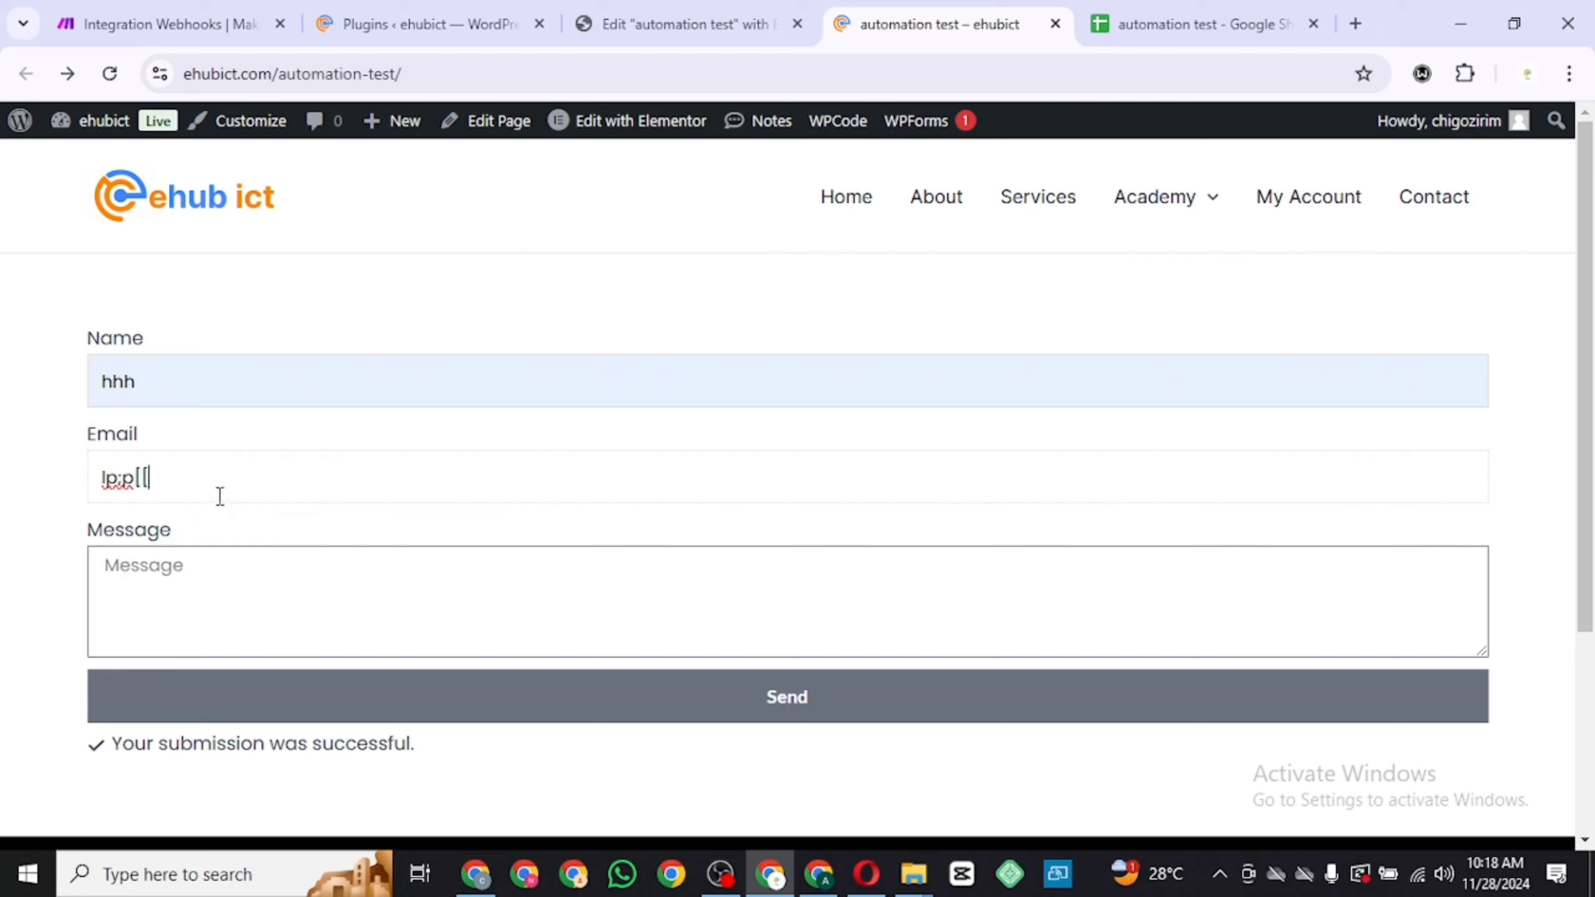
type("@iiii")
left_click(183, 566)
type("jjjjjj")
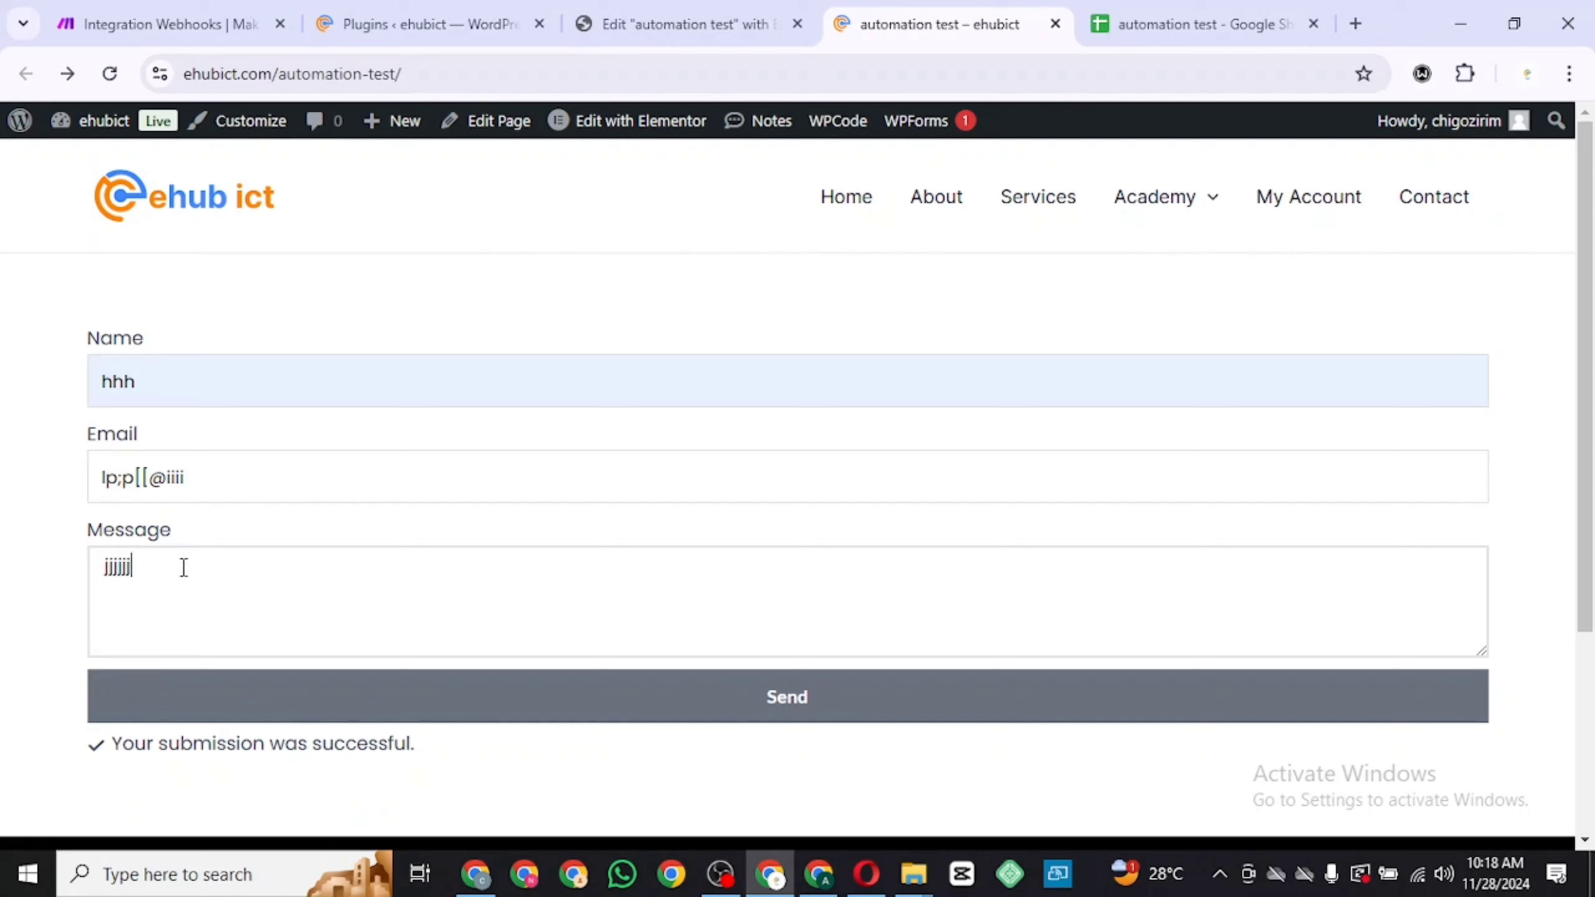
left_click(280, 713)
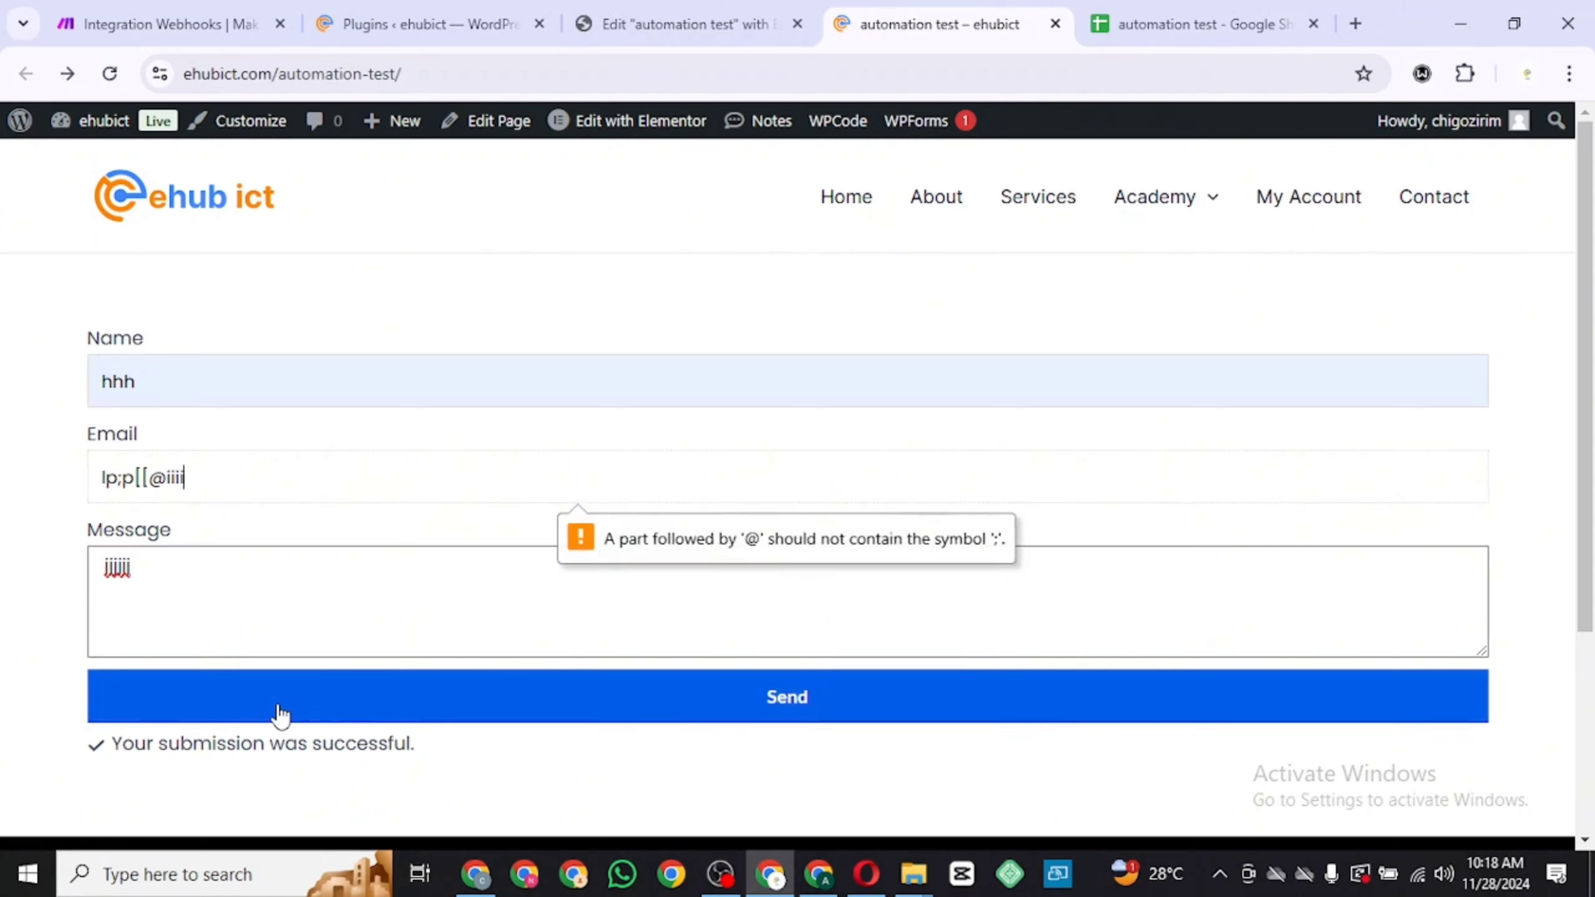
Remove the invalid symbols from the email entry and try submitting the form again
left_click(122, 480)
key("BackSpace")
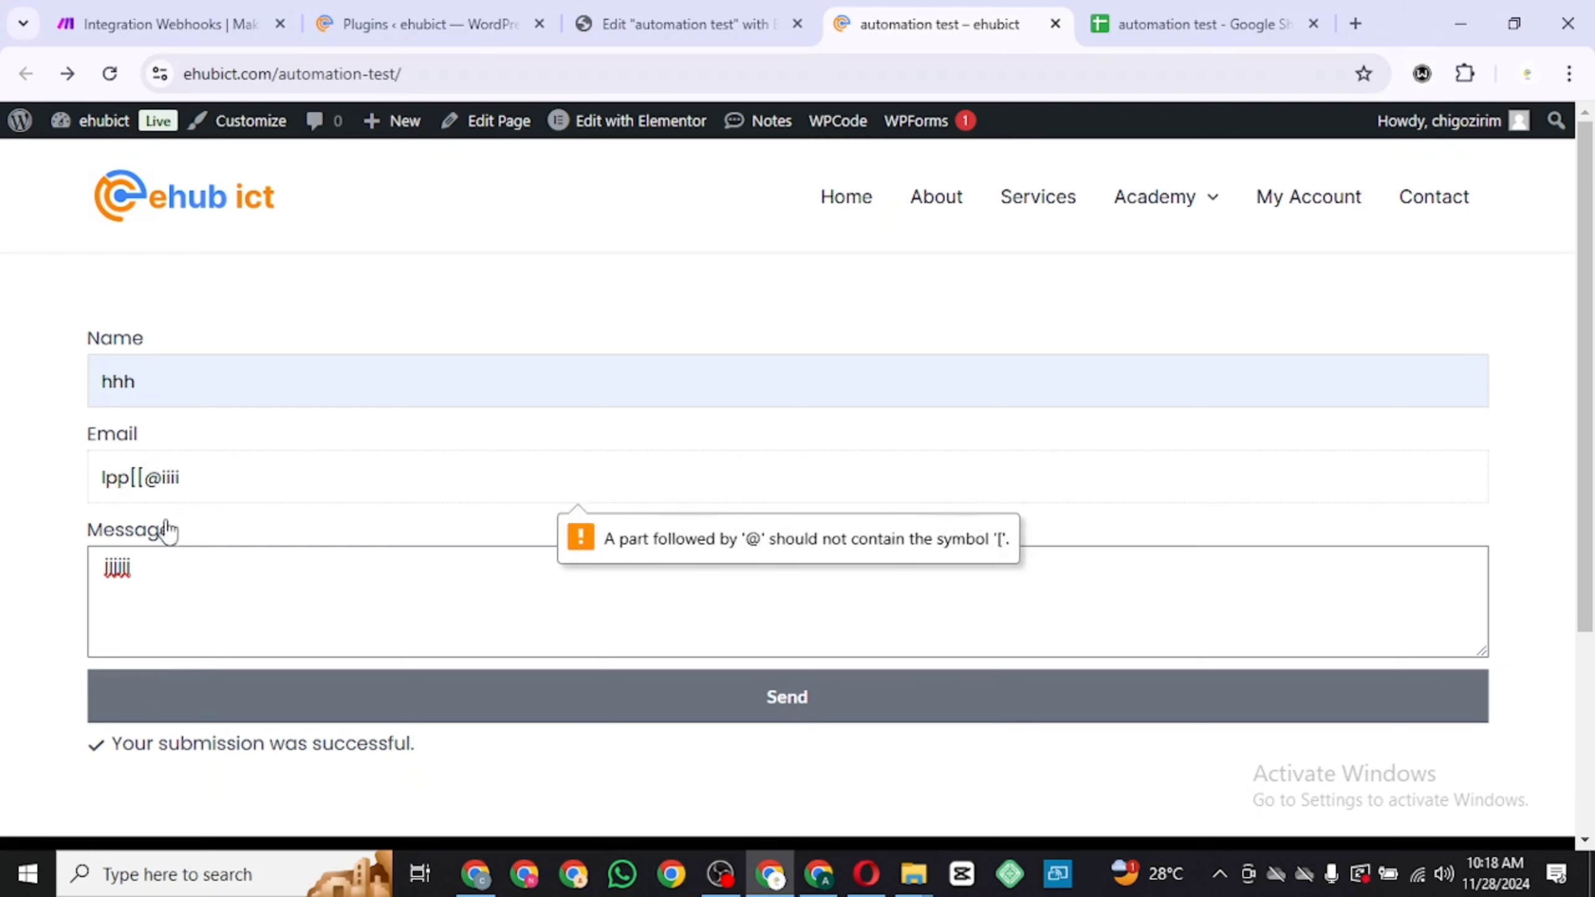
left_click(147, 479)
key("BackSpace")
key("BackSpace")
left_click(386, 688)
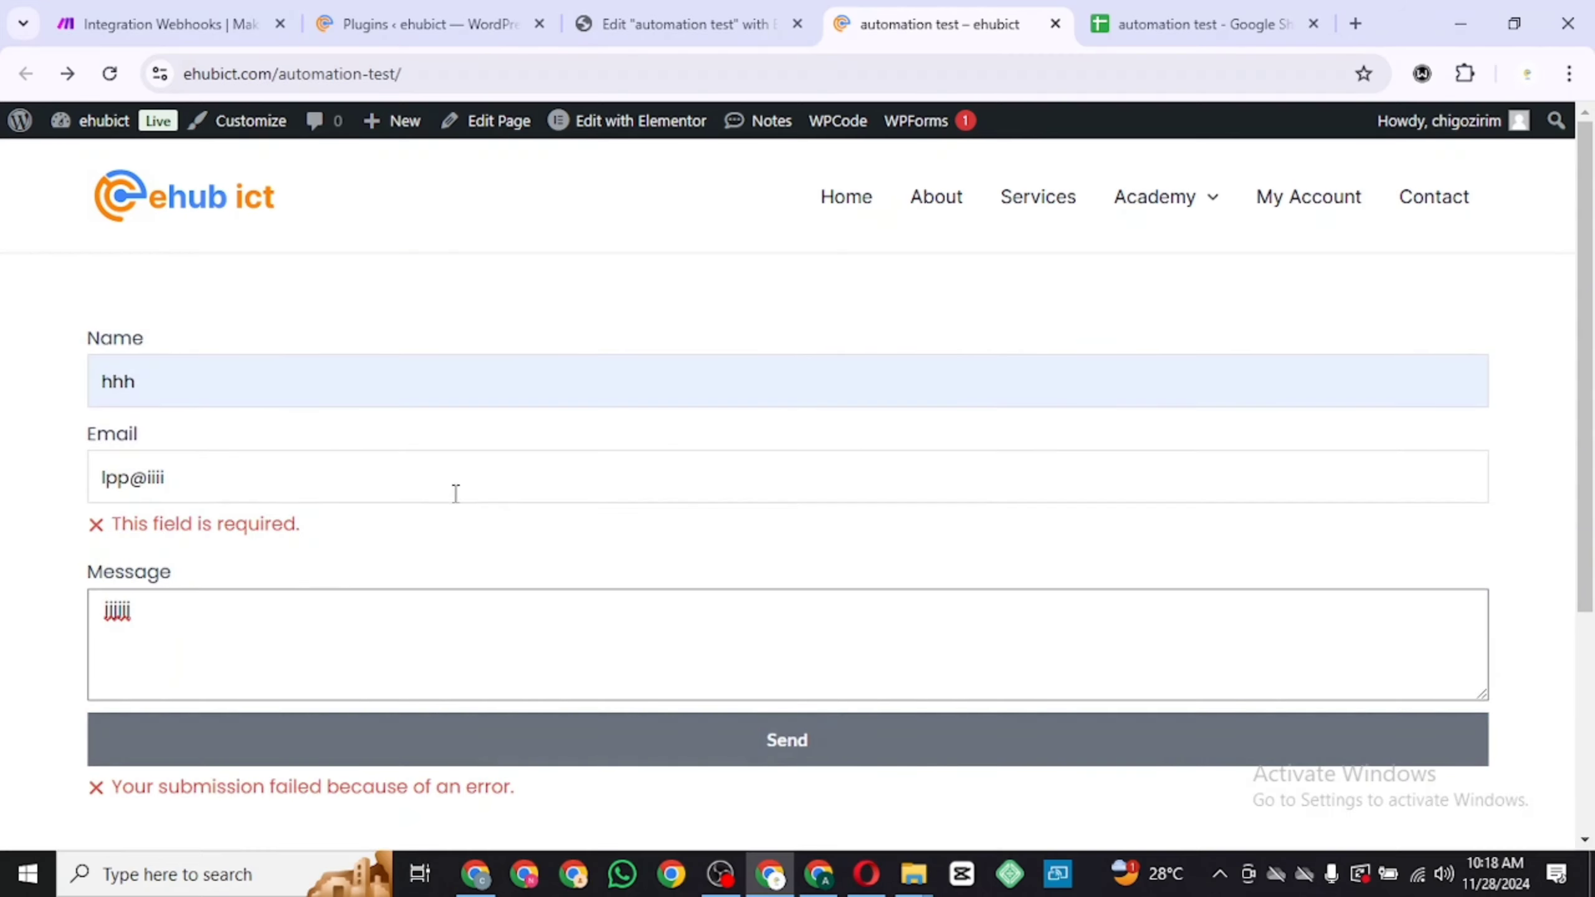
Append .com to the email address and submit the form
left_click(462, 485)
type(".com")
left_click(456, 754)
Check the newest row in the spreadsheet and return to the Make scenario
left_click(1124, 24)
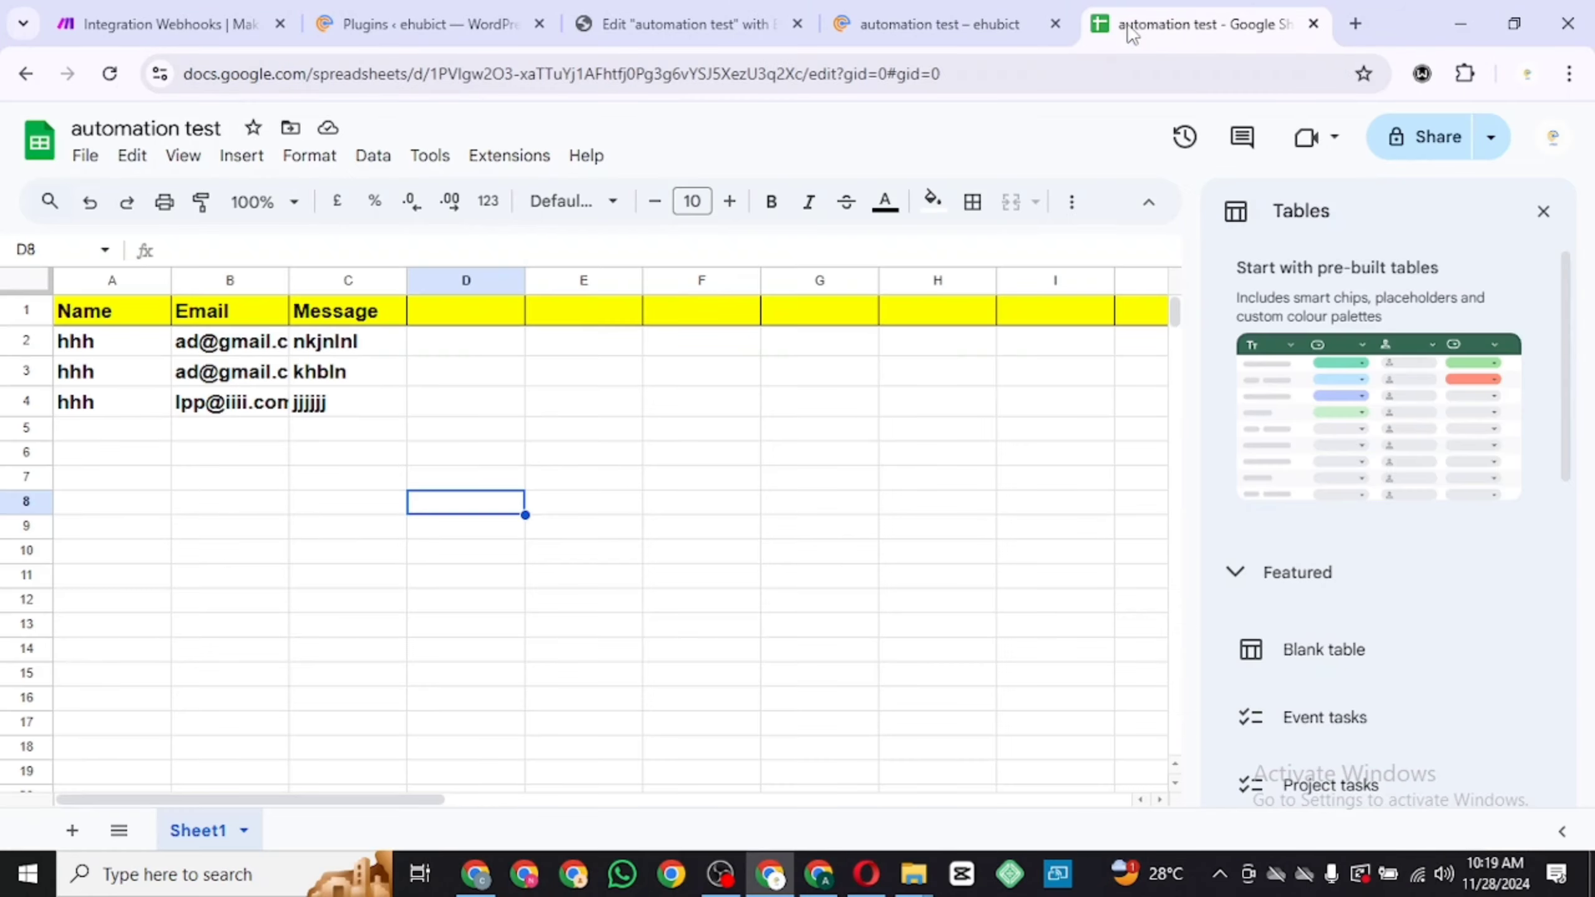
left_click(277, 475)
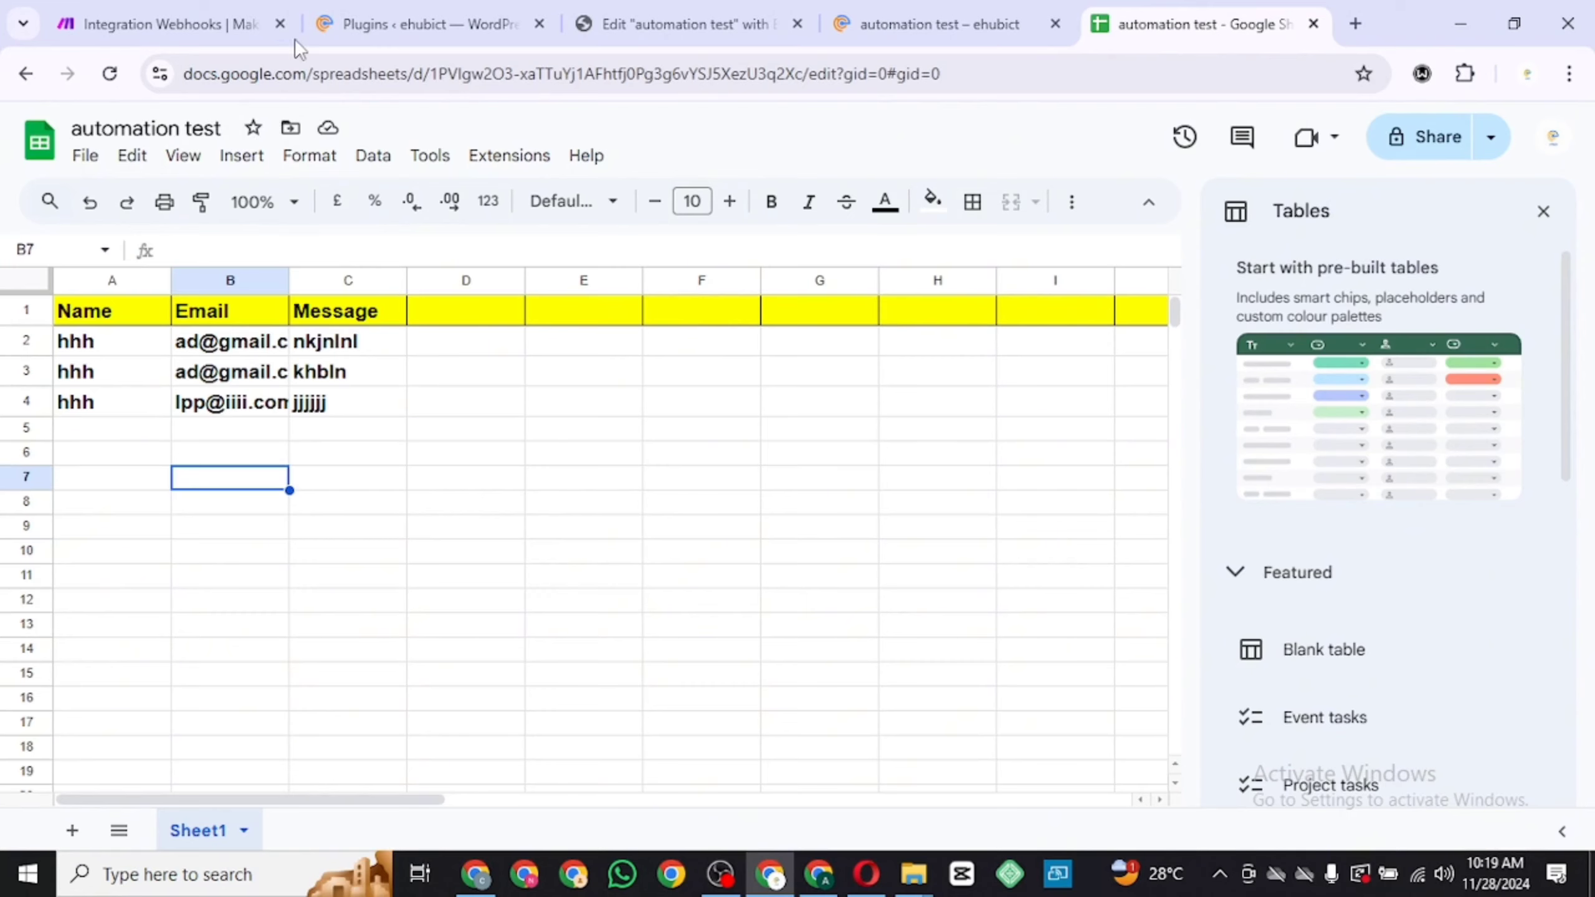
left_click(219, 28)
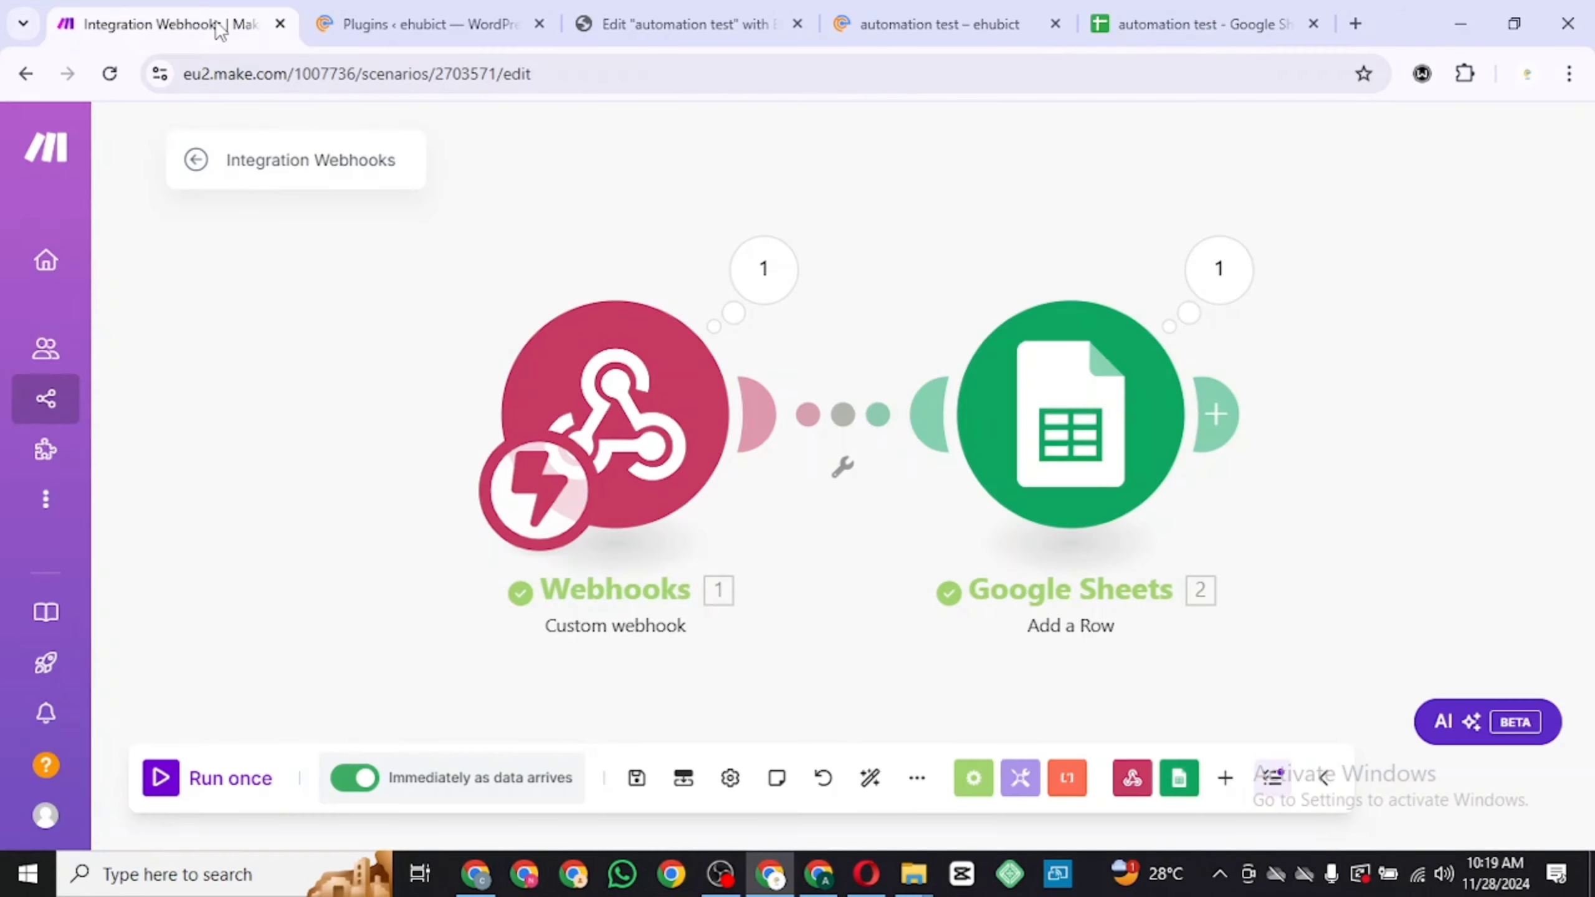